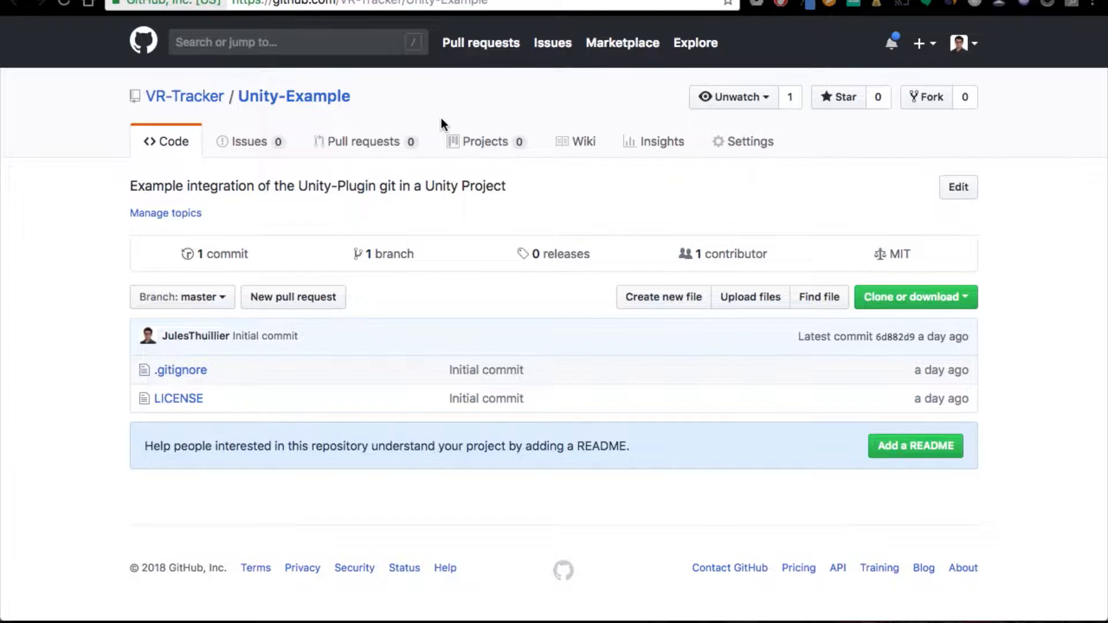
- Switch from the GitHub repository page to the Unity editor
left_click(397, 3)
left_click(428, 3)
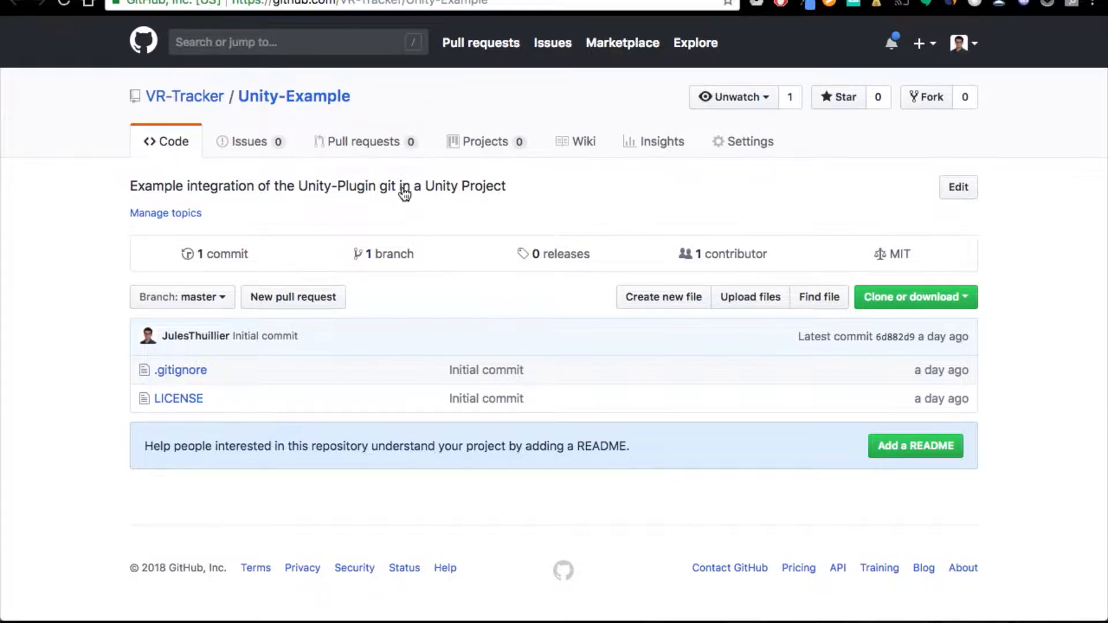
key("super+Tab")
key("super+Tab")
key("super+Tab")
key("super+Tab")
key("super+shift+Tab")
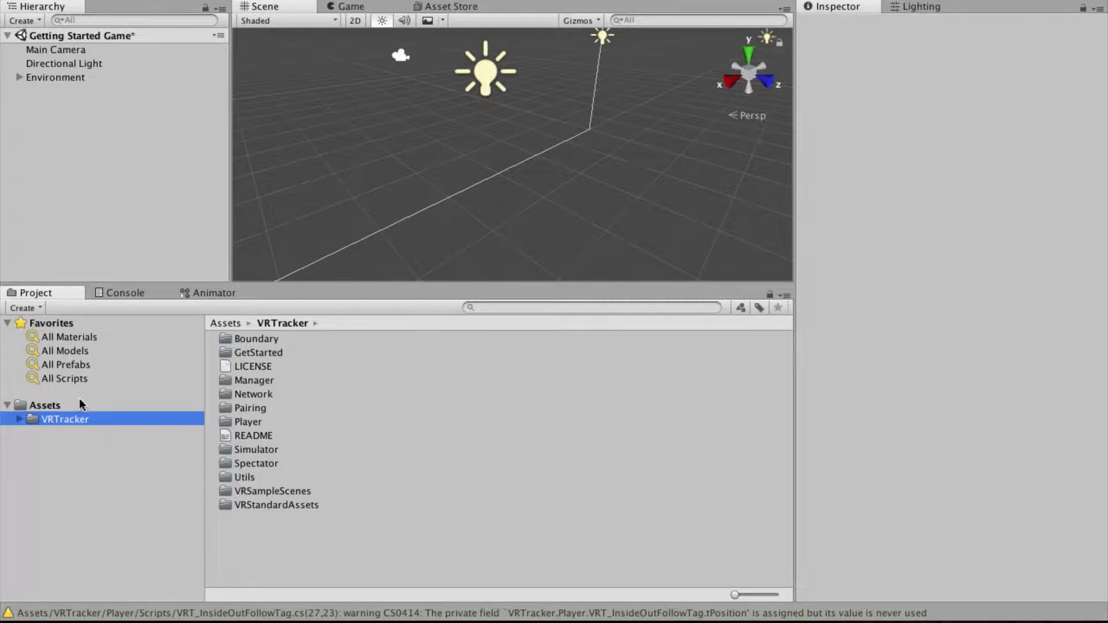
- Open the VRT_PairingExample scene from the VRTracker package's Pairing/Scenes folder, without saving the changes to the current scene
left_click(265, 393)
left_click(237, 407)
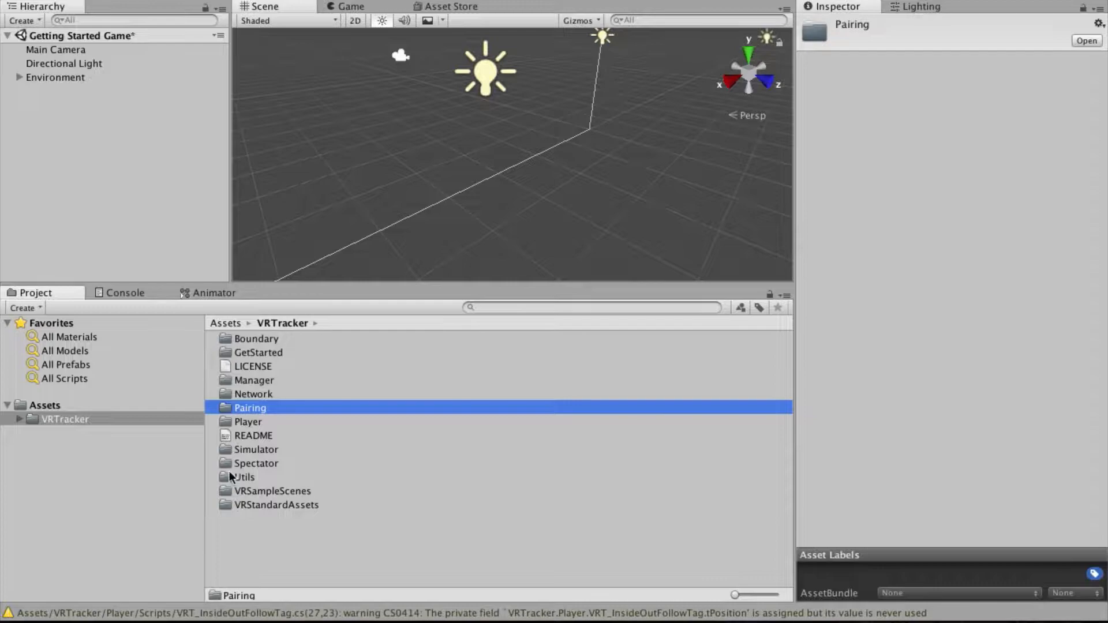
left_click(258, 422)
left_click(61, 419)
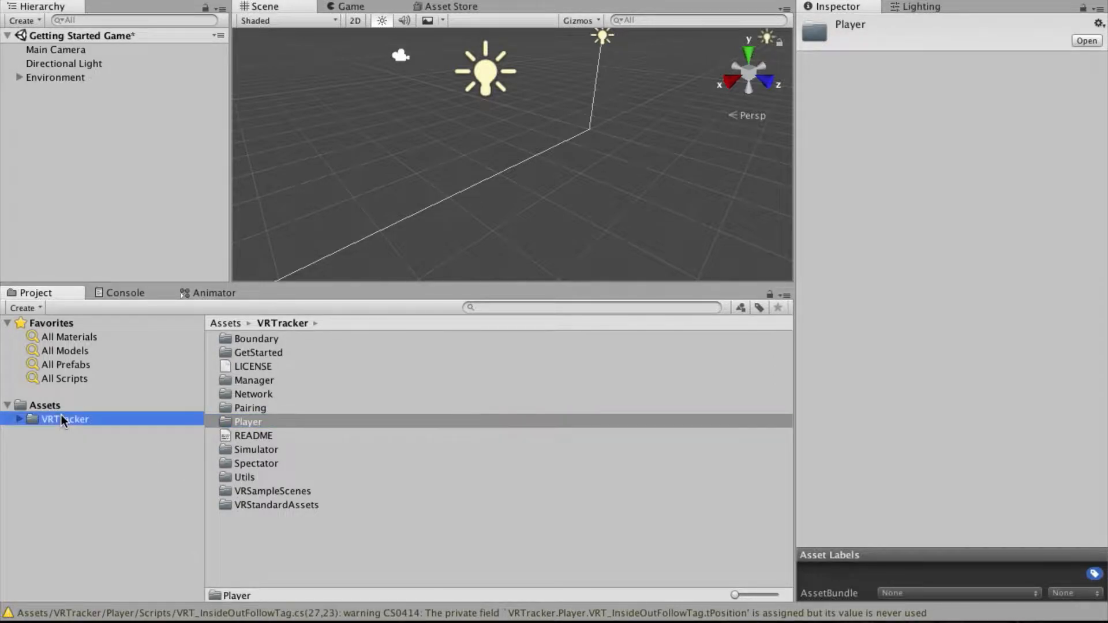
left_click(226, 477)
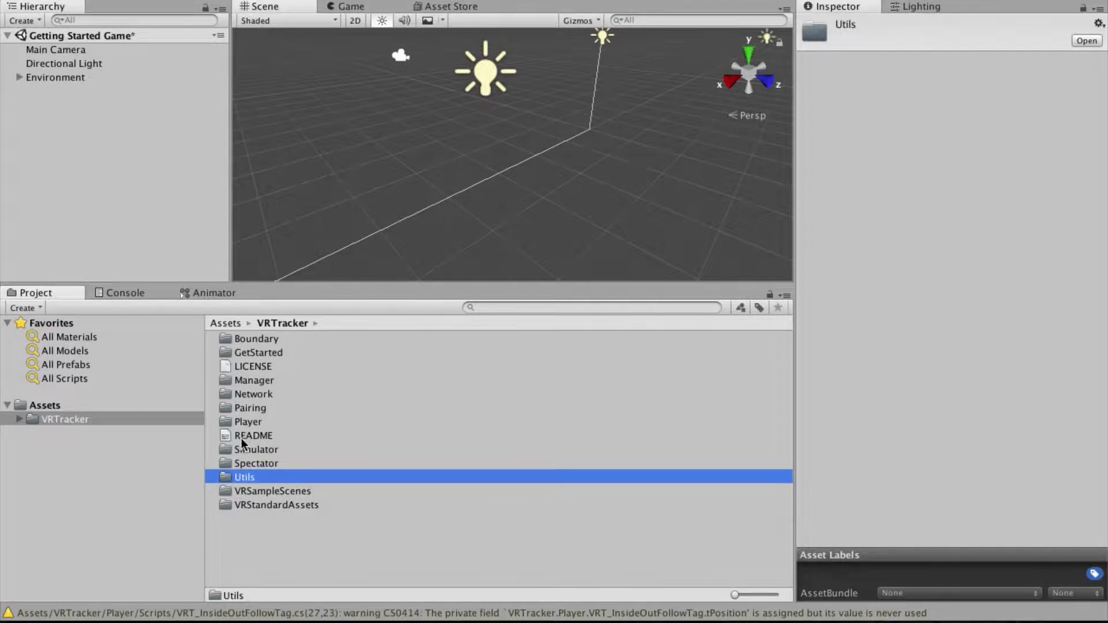
left_click(250, 407)
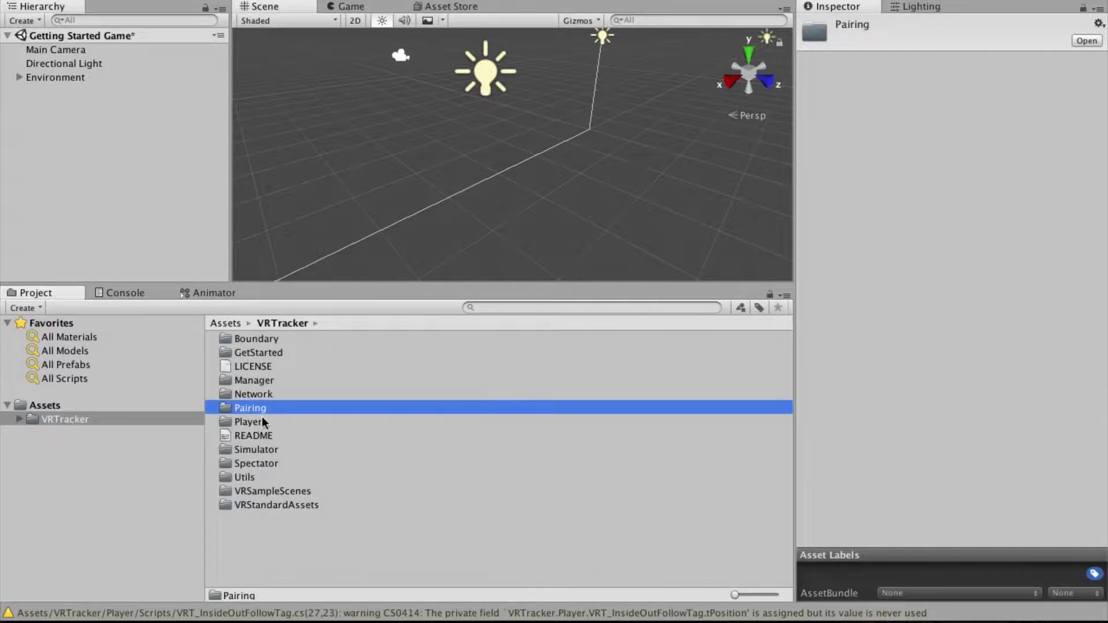
double_click(239, 407)
double_click(250, 352)
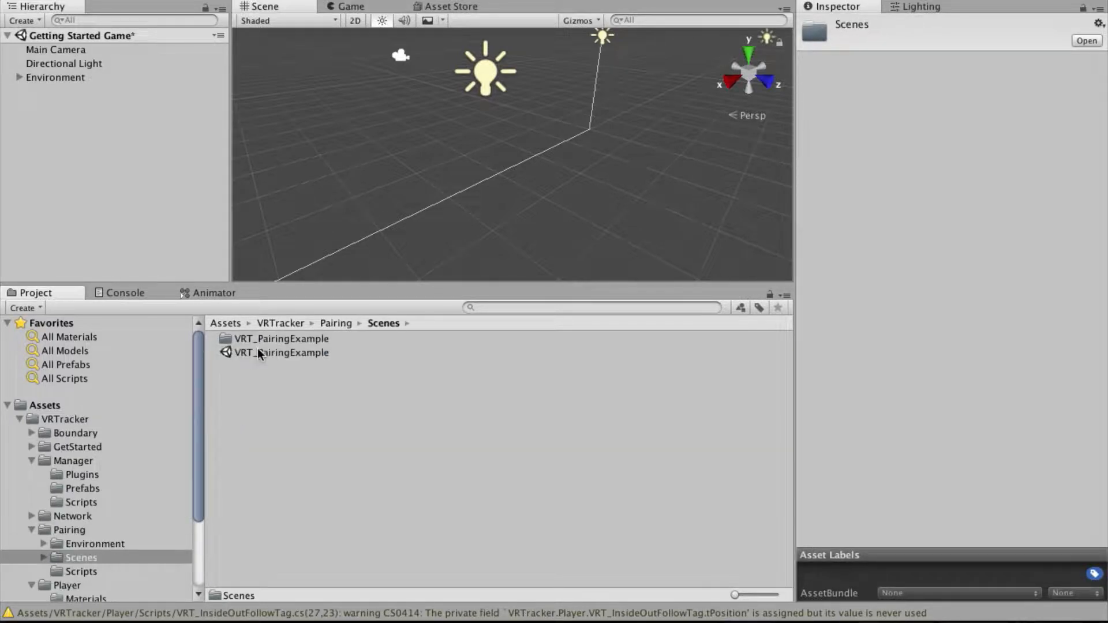
left_click(303, 355)
double_click(303, 355)
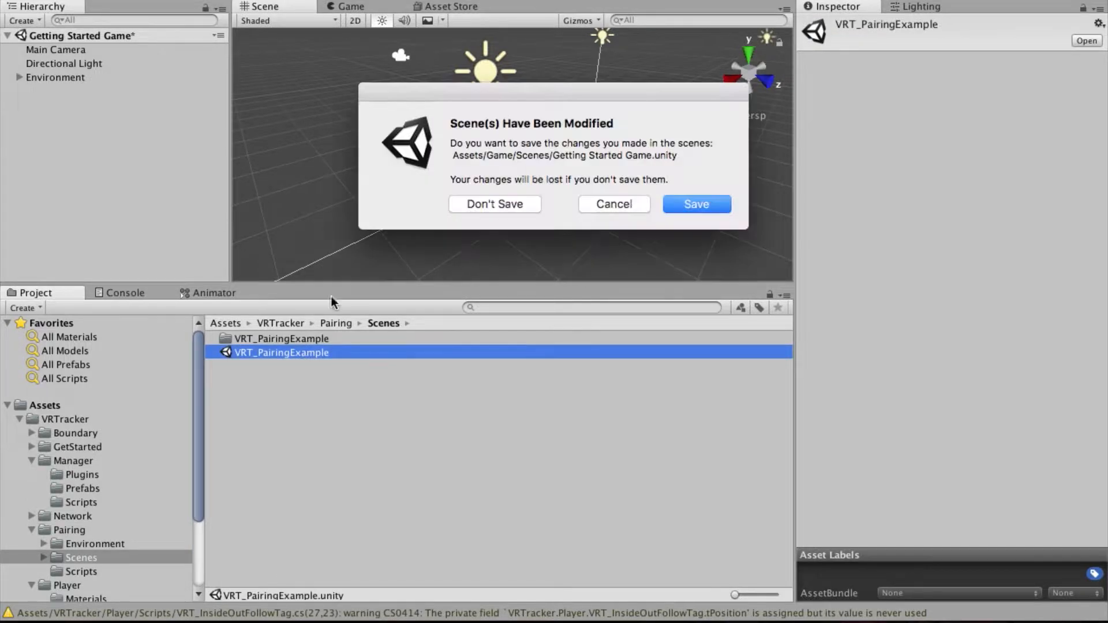
left_click(500, 203)
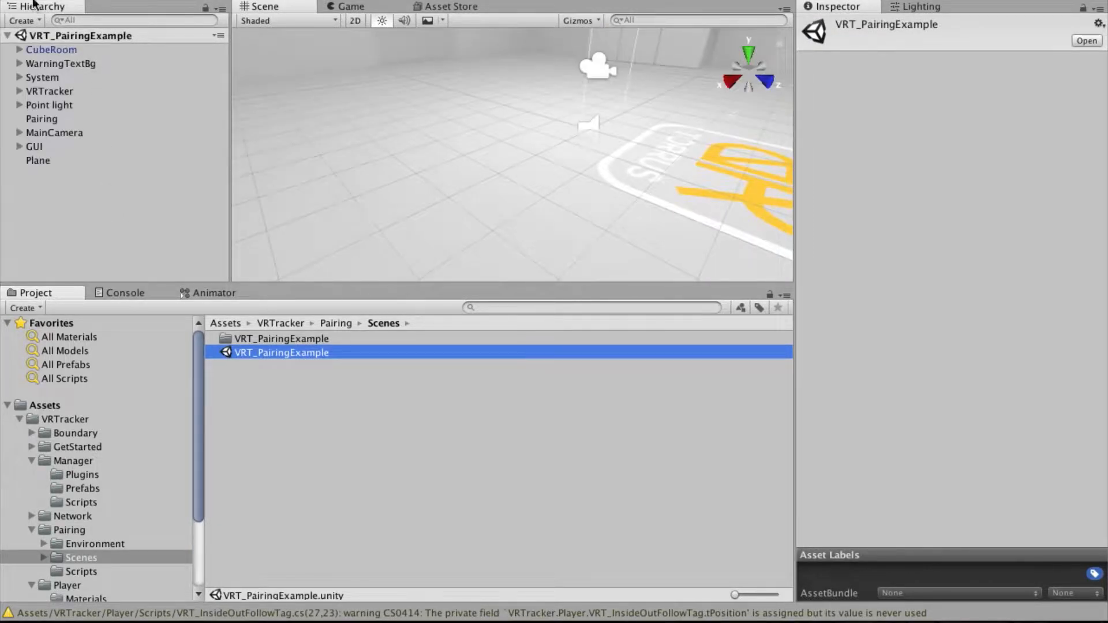
- Show the Asset Store in a maximized view and search it for "low poly"
left_click(99, 0)
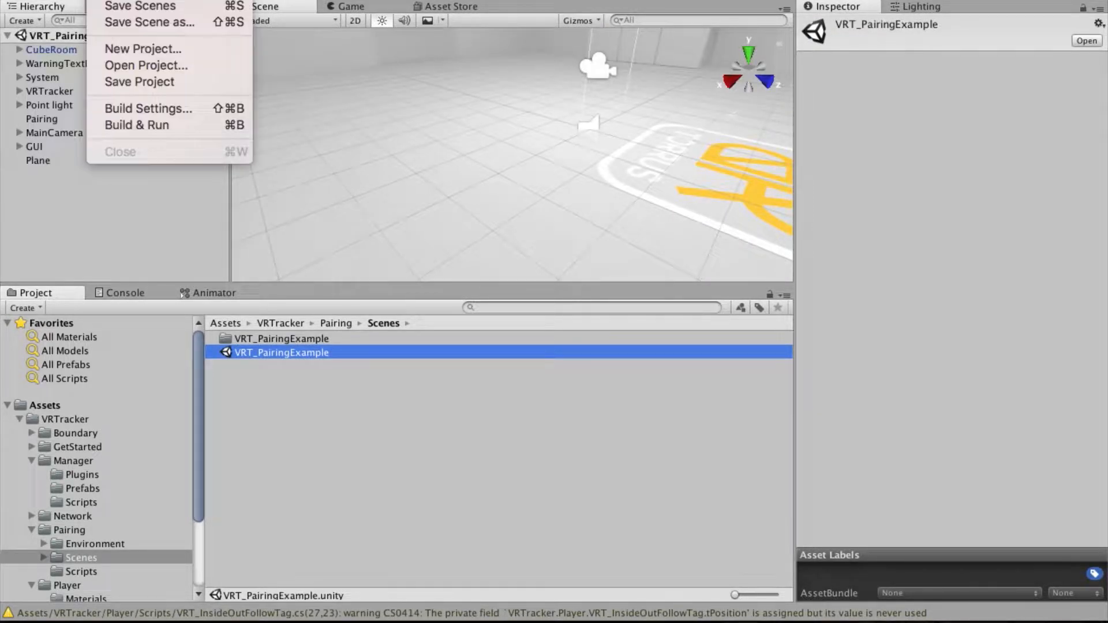
left_click(103, 161)
left_click(452, 6)
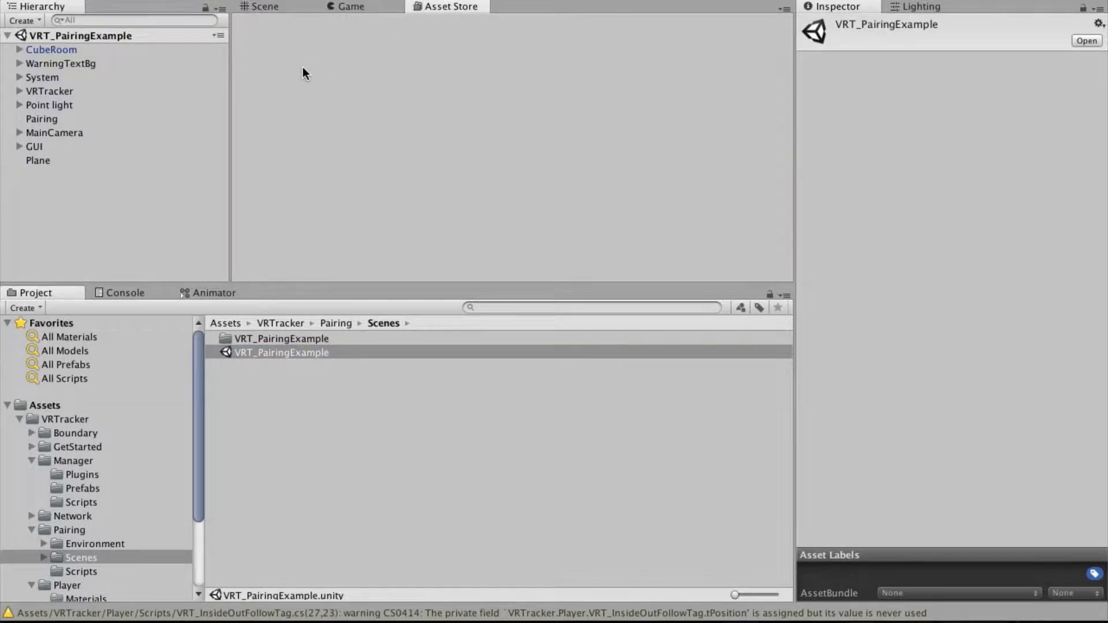
left_click(351, 6)
left_click(435, 7)
key("shift+space")
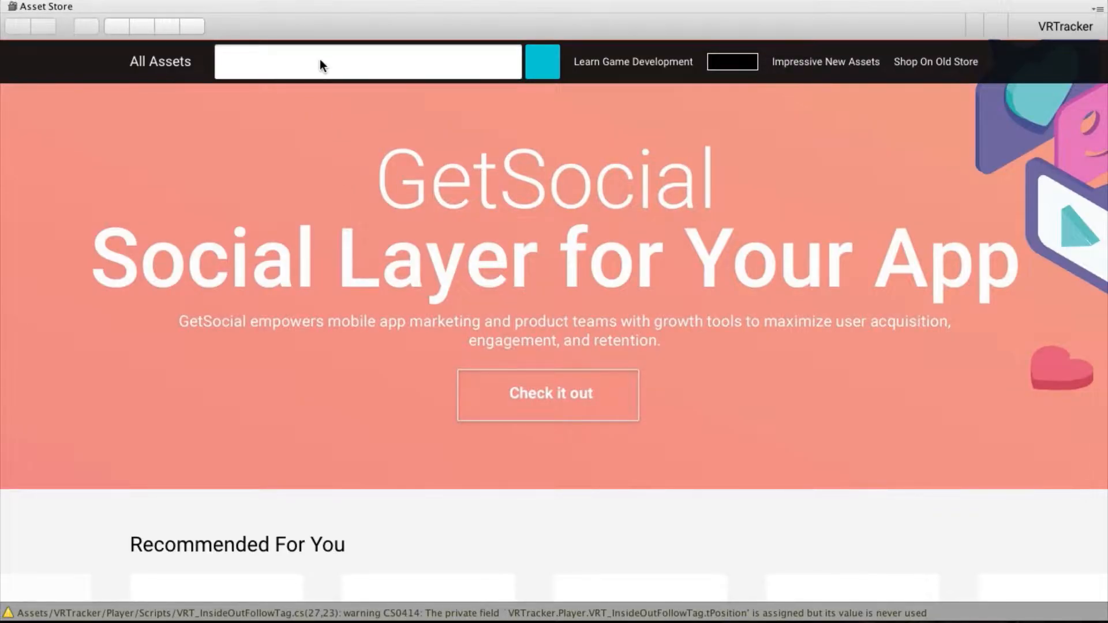
left_click(321, 61)
type("low pol")
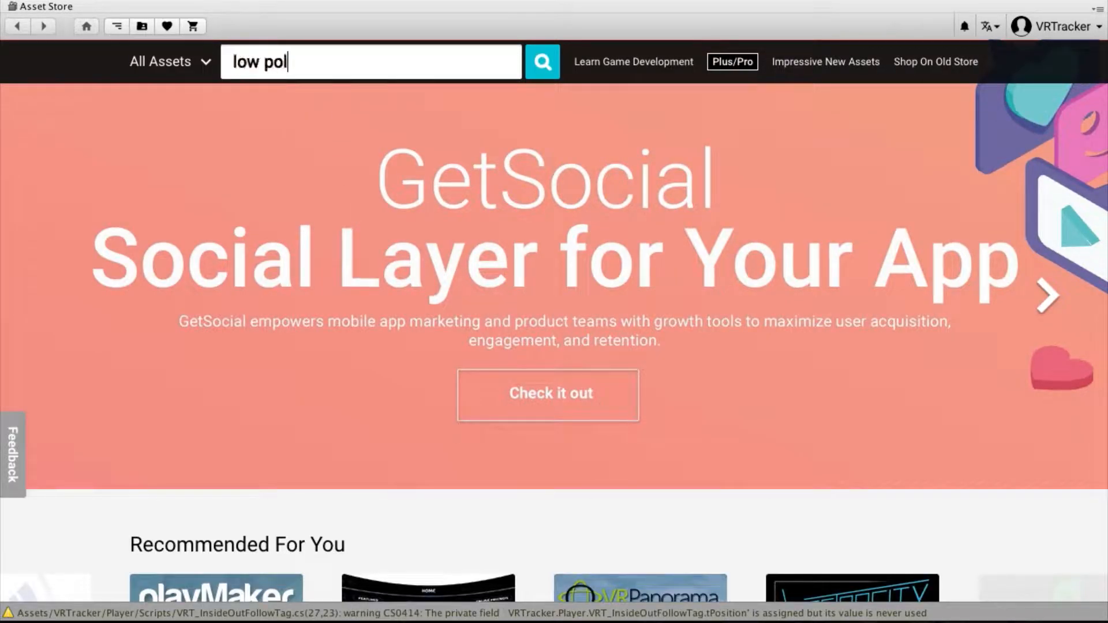
type("y")
key("Return")
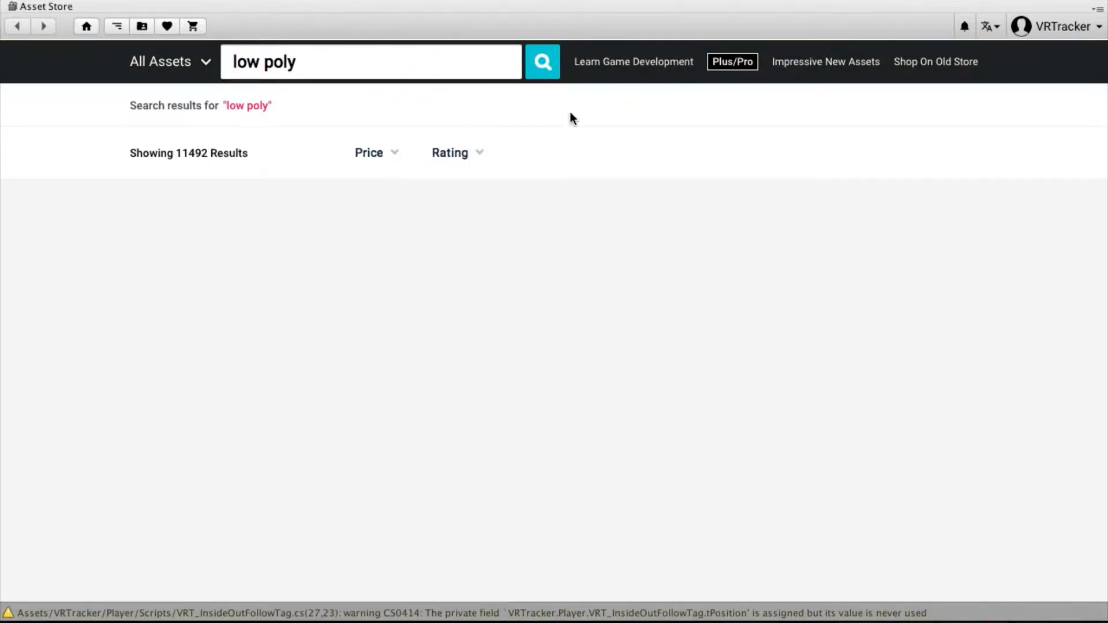
left_click(365, 152)
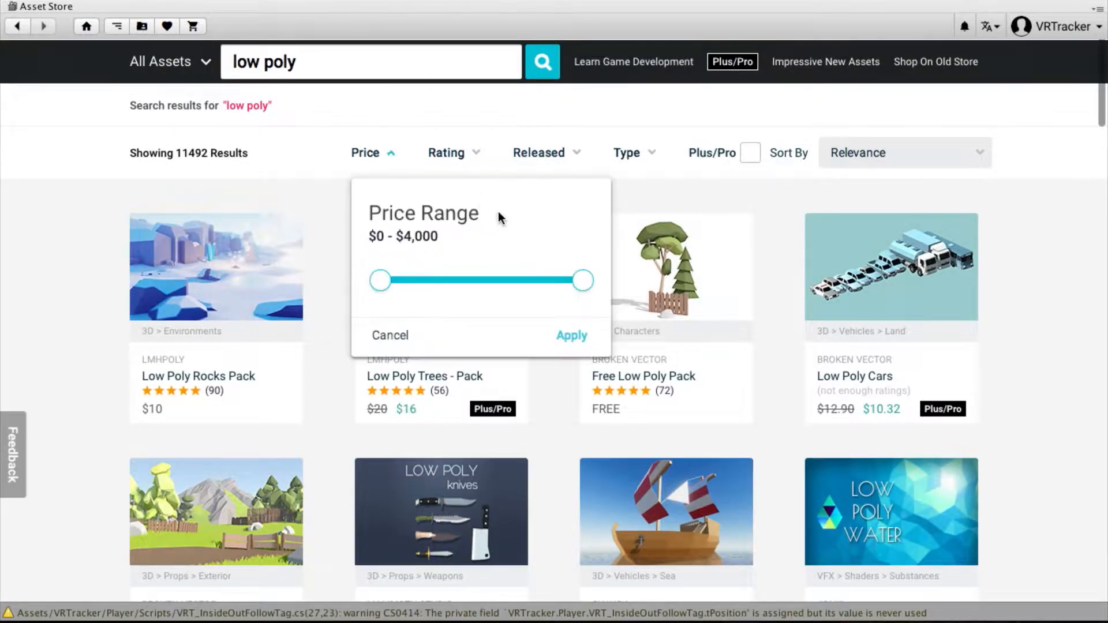
left_click_drag(585, 286, 306, 285)
left_click(307, 284)
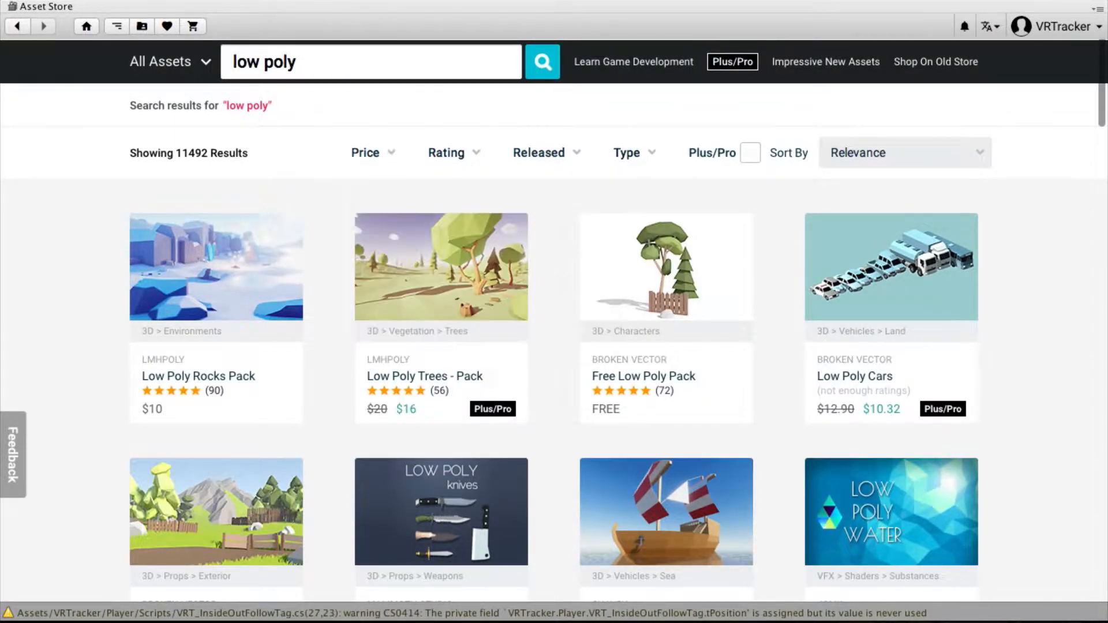
scroll(479, 506, "down", 3)
scroll(480, 506, "up", 3)
- Filter the search results to free assets with a price range of $0 - $0
left_click(388, 153)
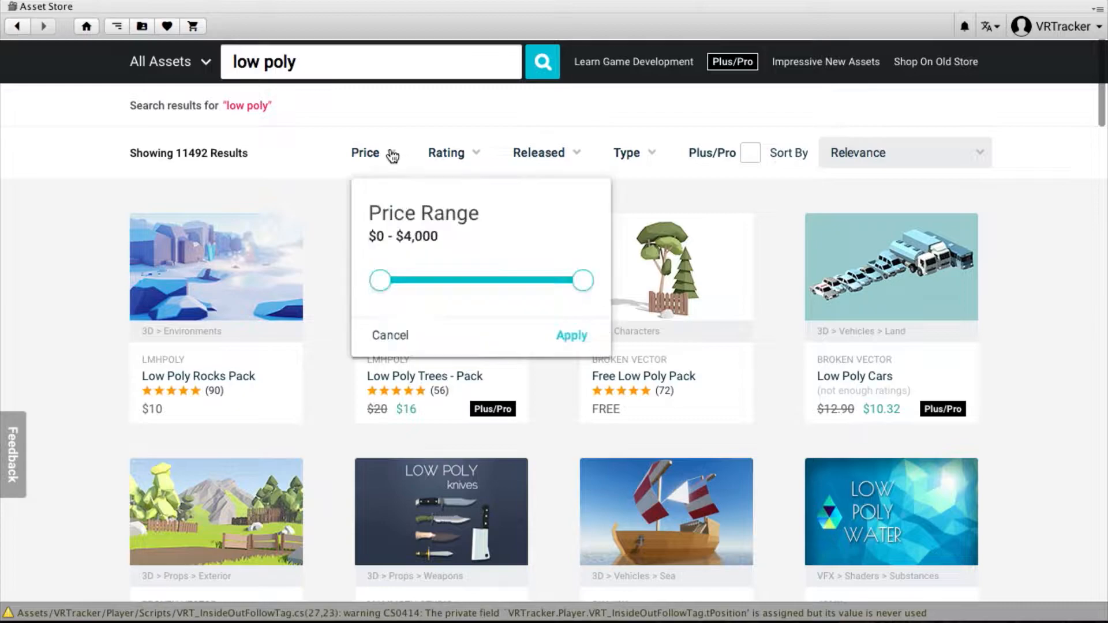
left_click_drag(584, 280, 379, 280)
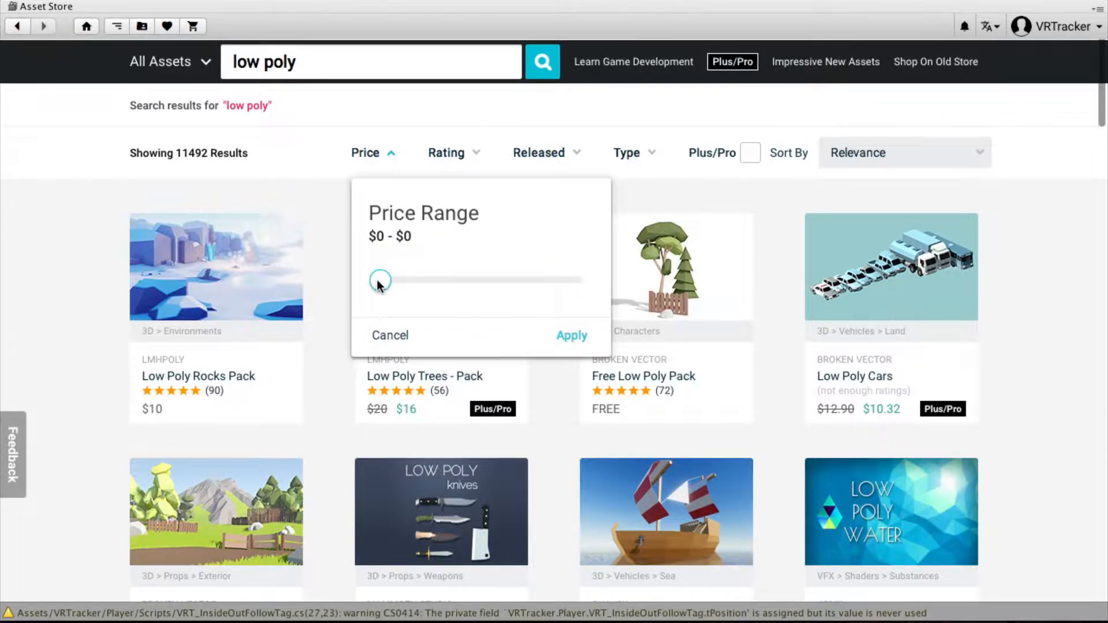
left_click(570, 334)
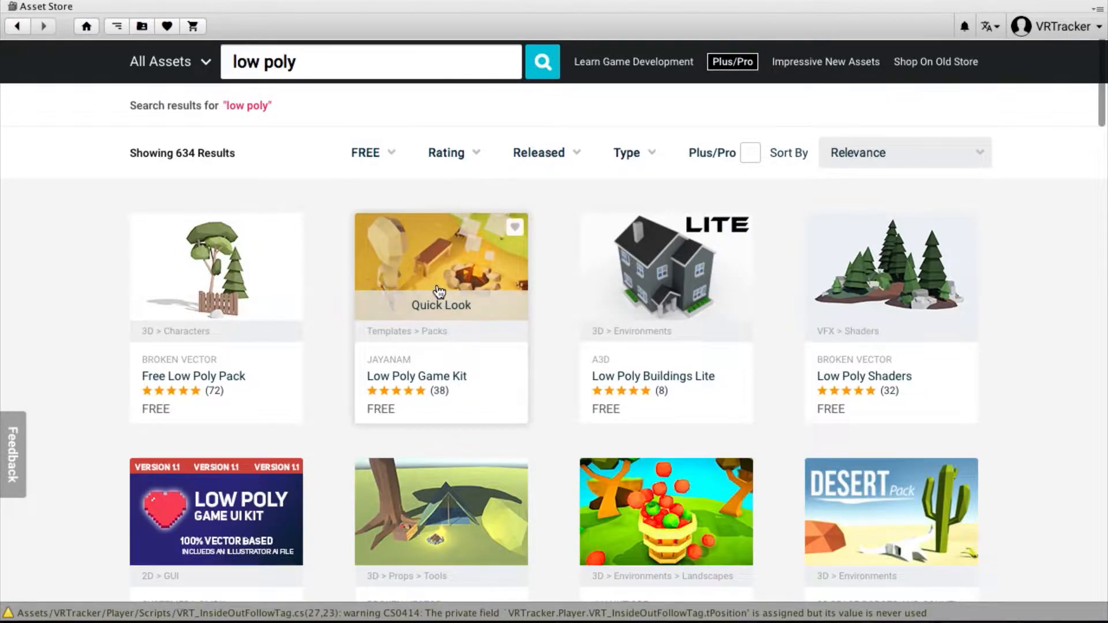
- Import the complete Low Poly Game Kit package into the project
left_click(450, 256)
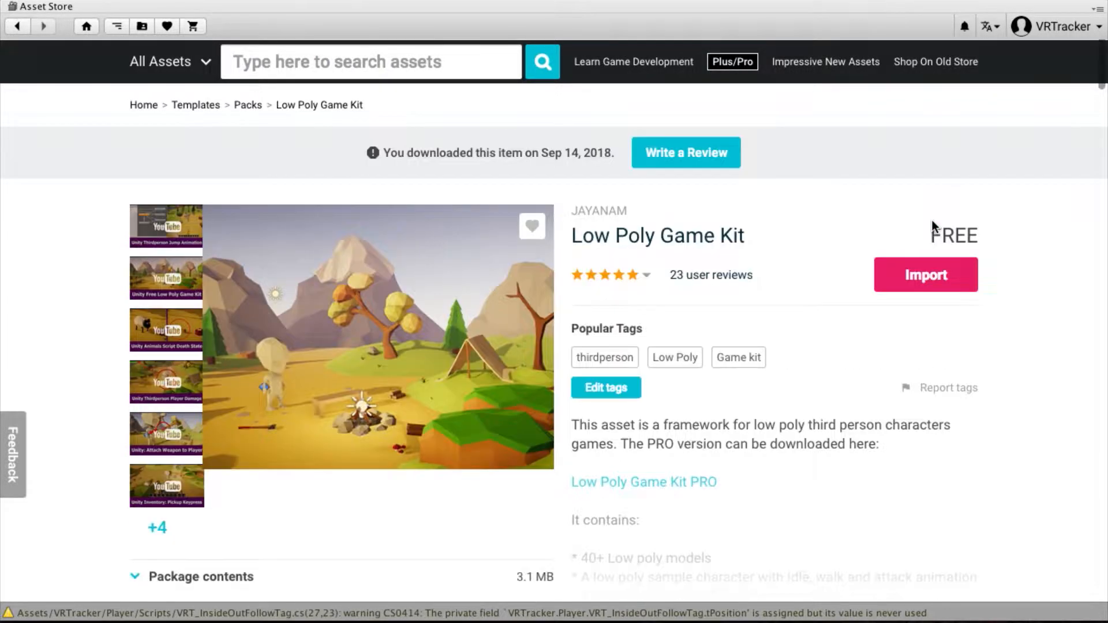
left_click(922, 277)
left_click(620, 393)
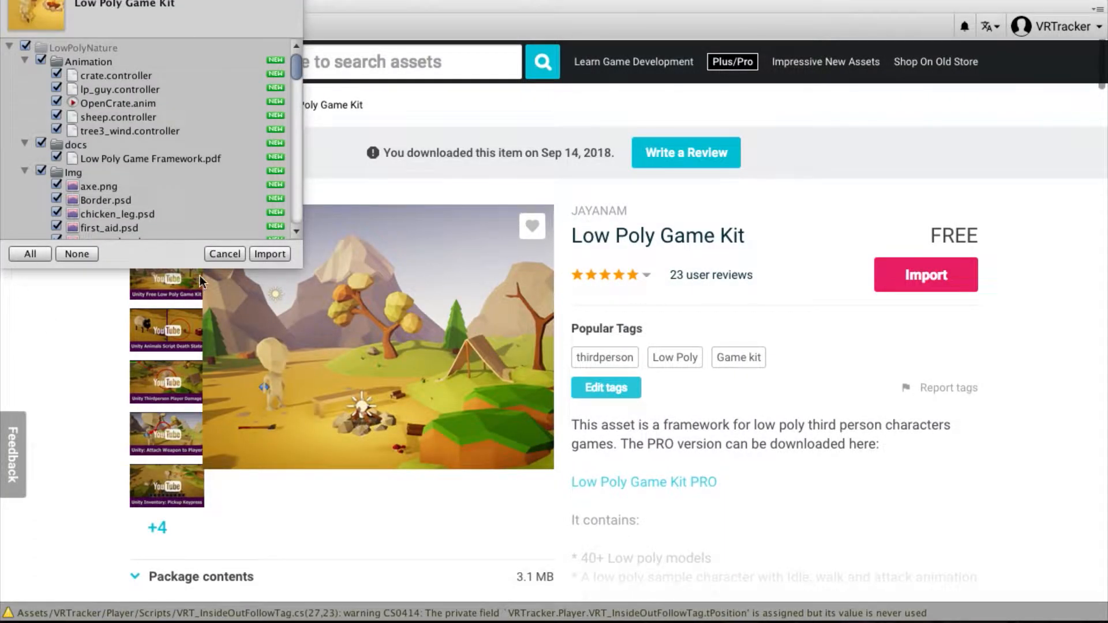
left_click(256, 254)
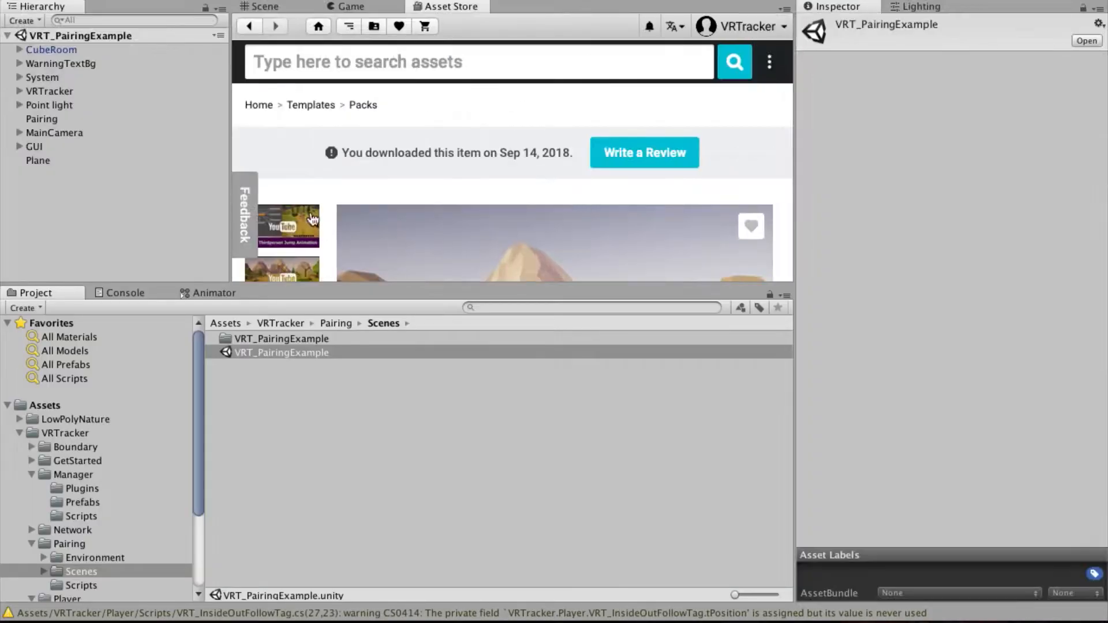
- Check the game view and locate the VRT_PairingExample scene in the VRTracker Pairing/Scenes folder
left_click(369, 7)
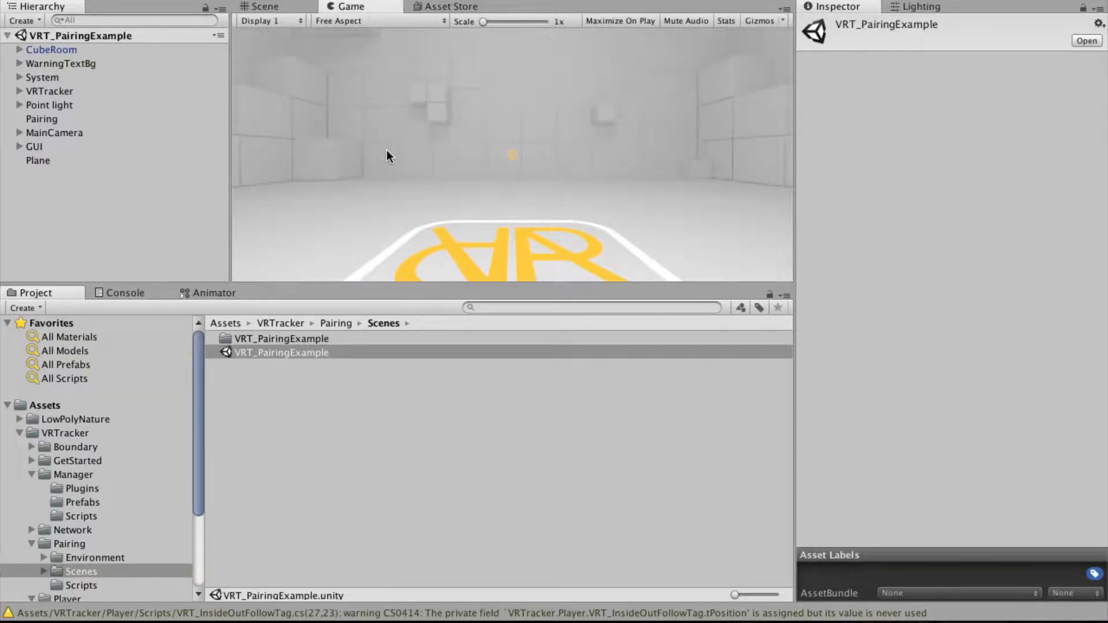
left_click(262, 7)
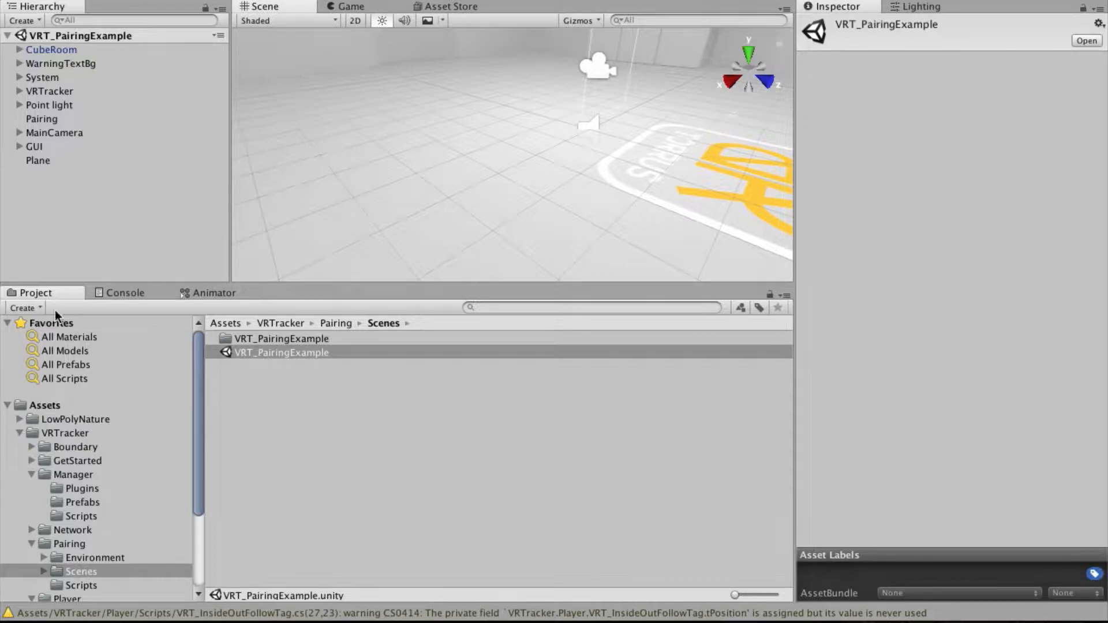
scroll(74, 507, "down", 3)
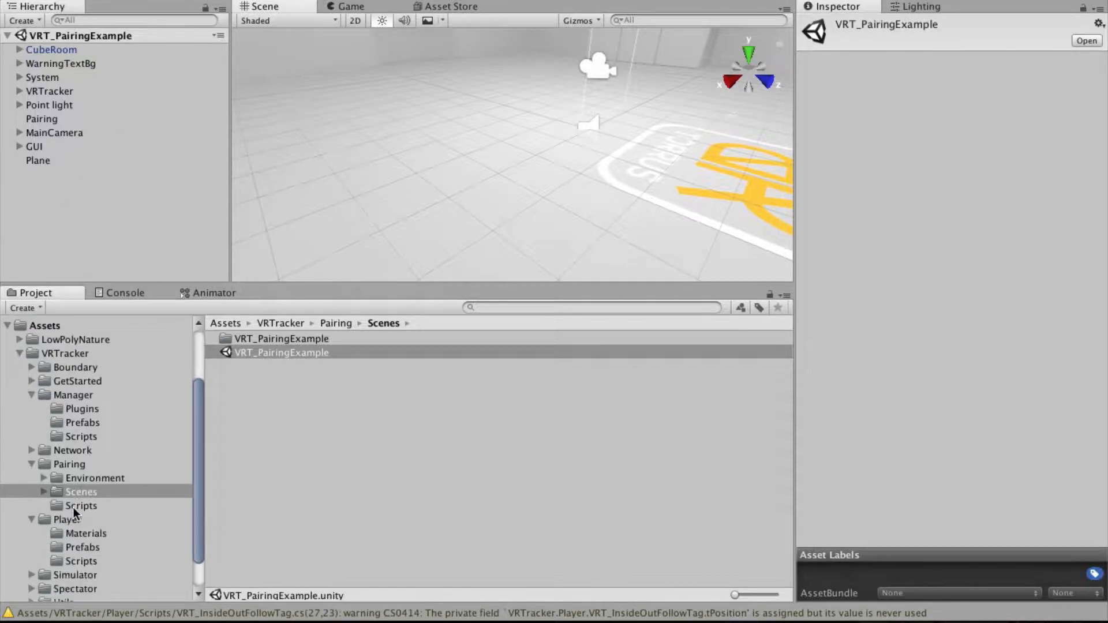
left_click(31, 394)
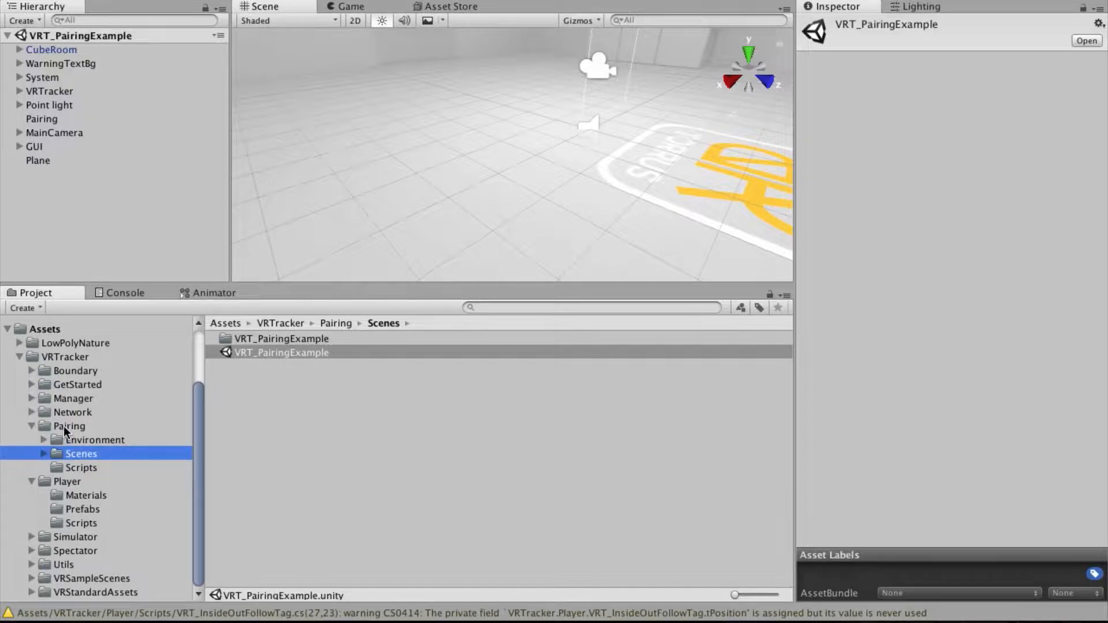
left_click(64, 426)
left_click(75, 453)
left_click(275, 354)
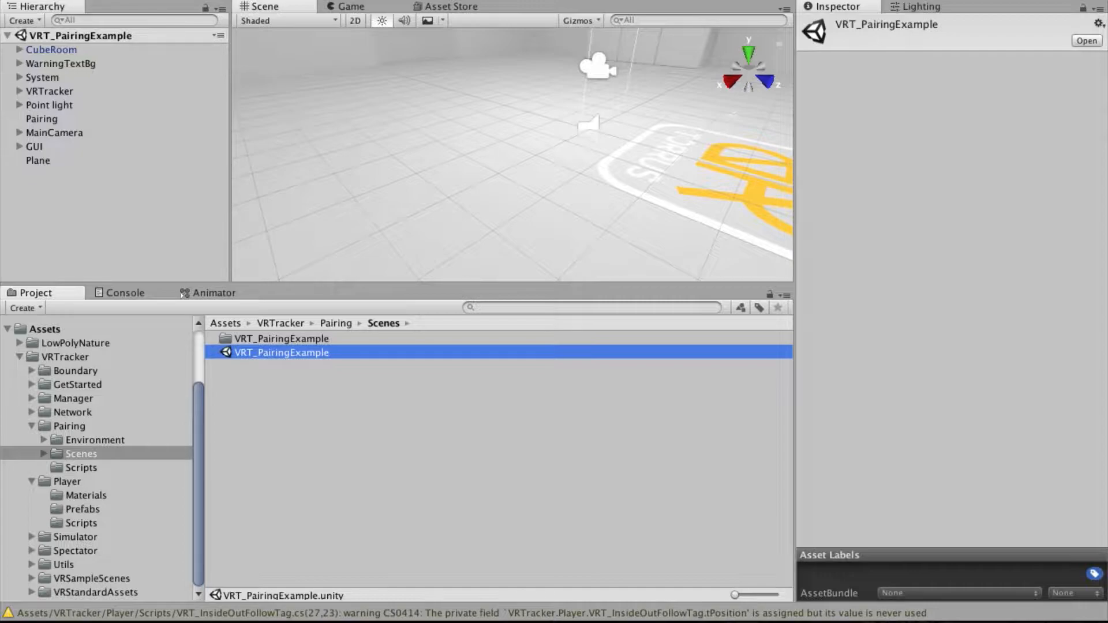
- In the build settings, remove the LowPolyNature Demo and Simple scenes and add the open VRT_PairingExample scene
left_click(99, 0)
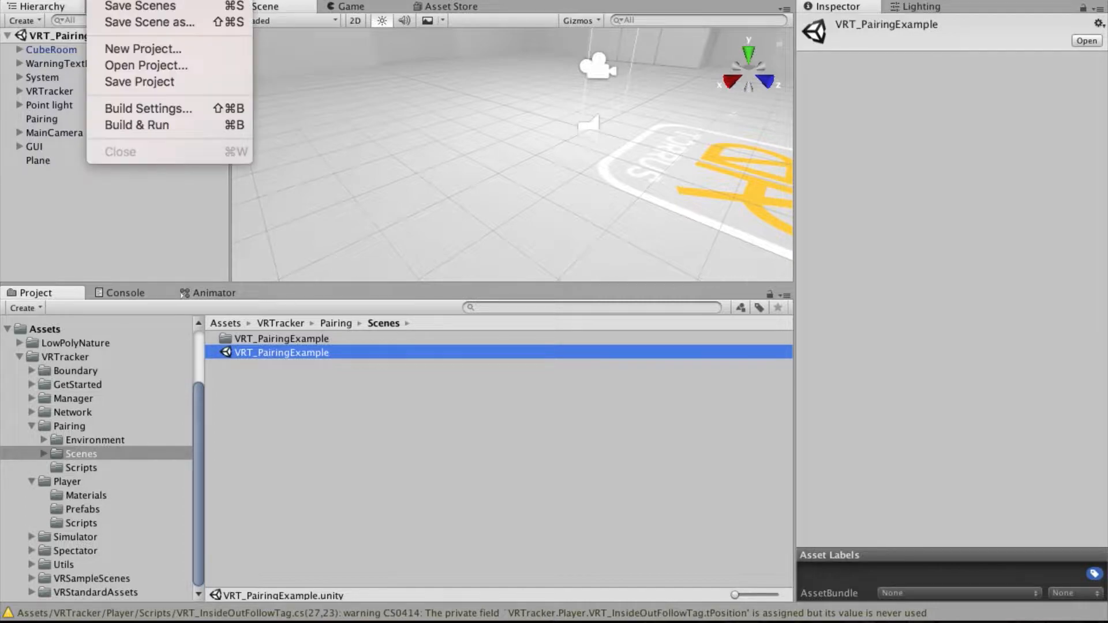
left_click(171, 111)
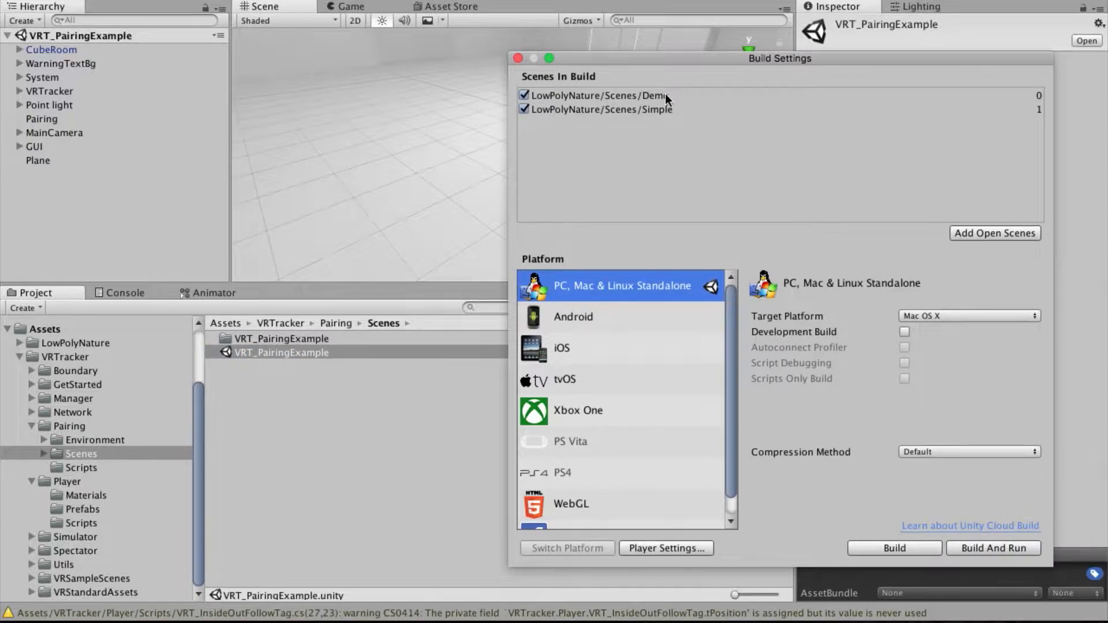
left_click(597, 94)
key("Delete")
left_click(591, 94)
key("Delete")
left_click(984, 234)
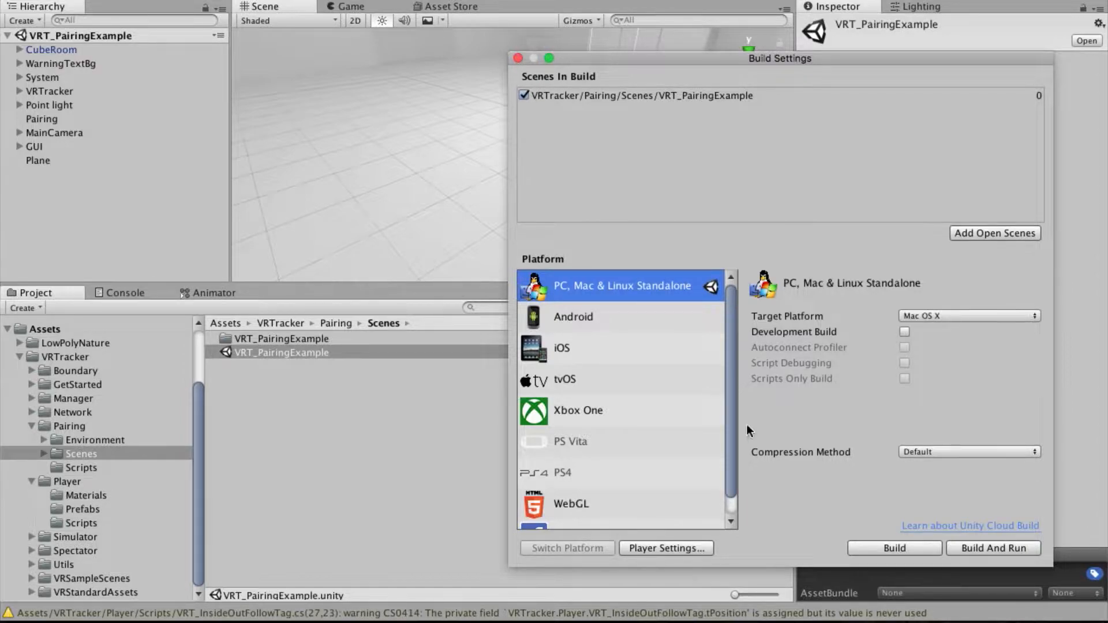
- Enable Virtual Reality Supported in the player's XR settings for PC, Mac & Linux Standalone, and close the build settings
left_click(653, 549)
left_click_drag(645, 63, 277, 38)
scroll(870, 397, "down", 10)
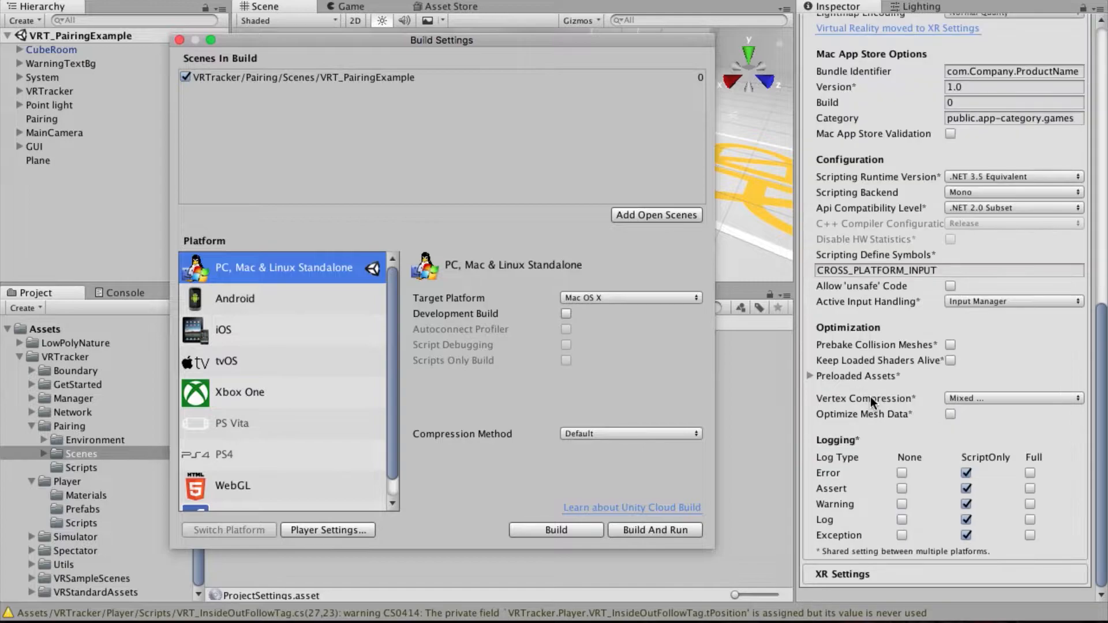
left_click(852, 573)
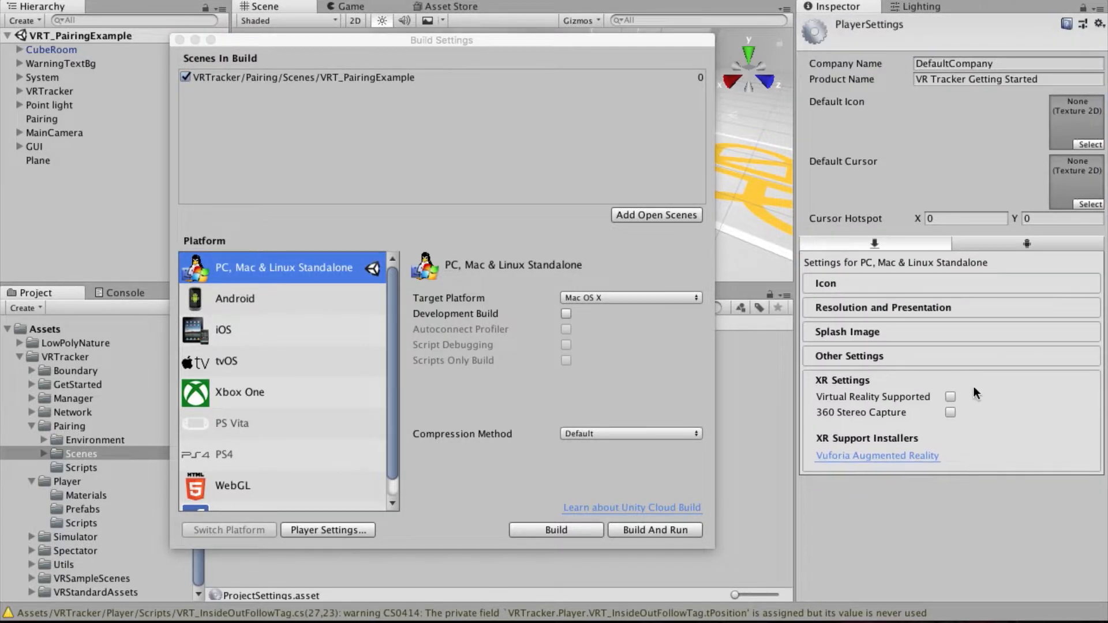
left_click(951, 398)
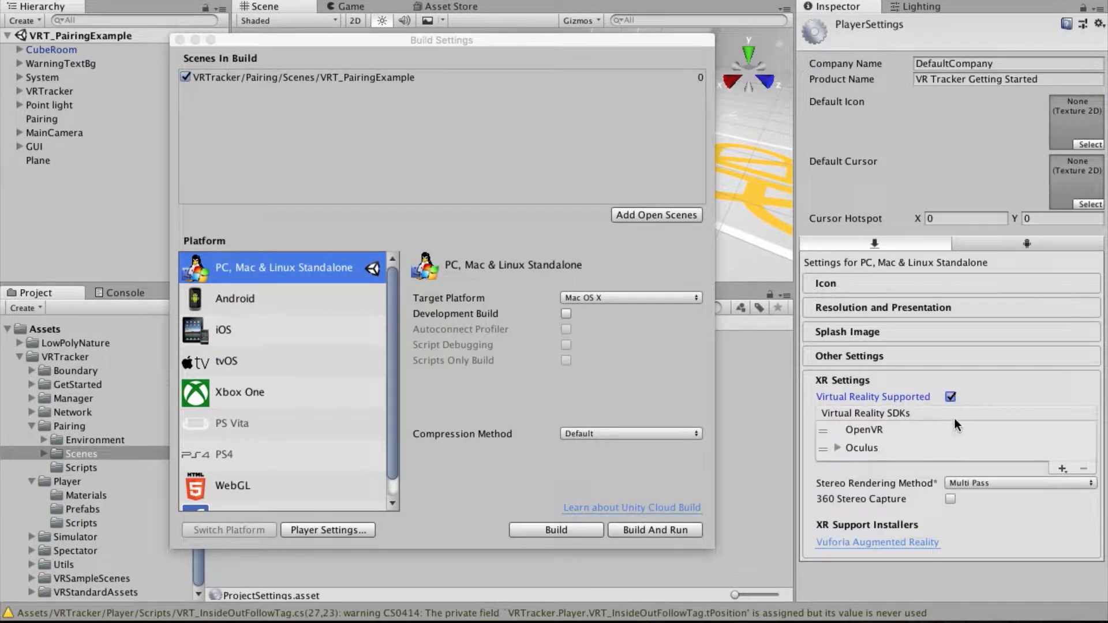
left_click(179, 40)
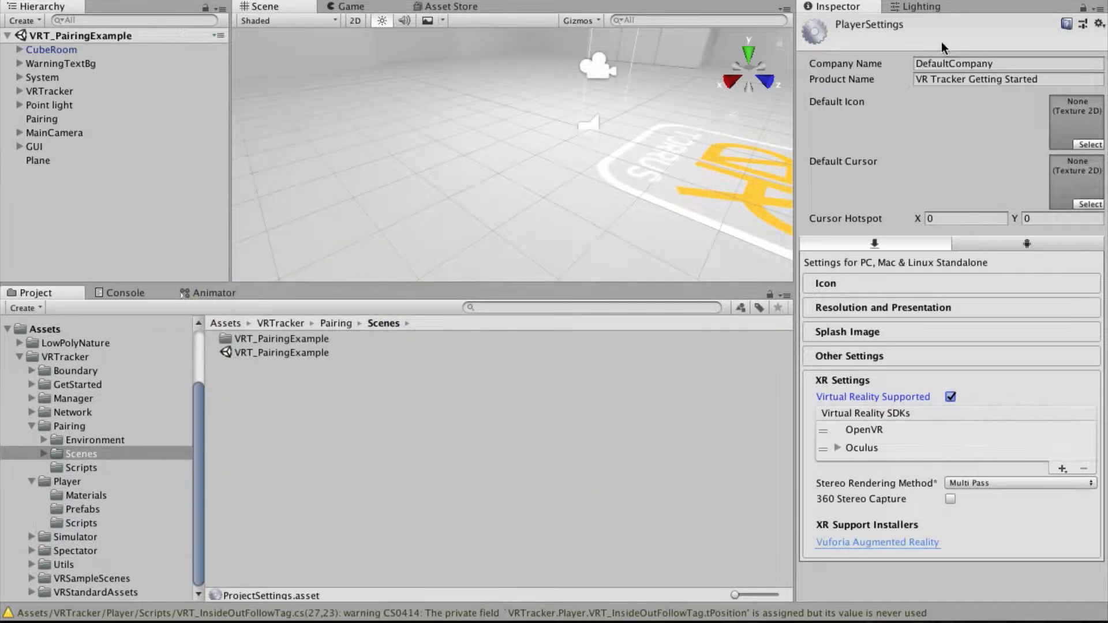
- Set the company name in the player settings to VR Tracker
left_click(996, 64)
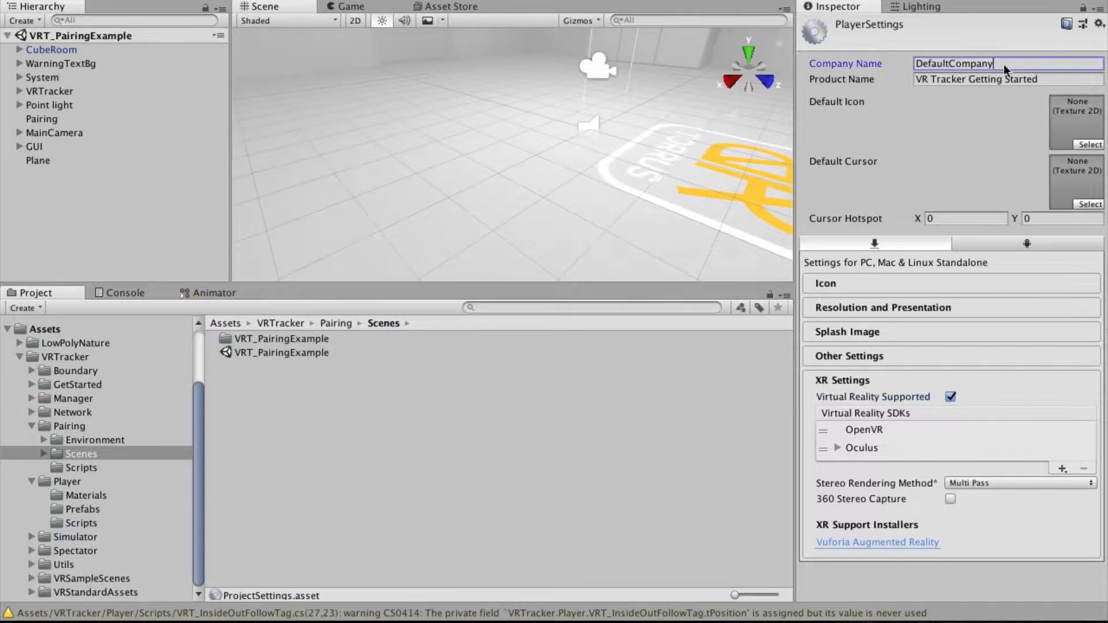
type("VR Tracker")
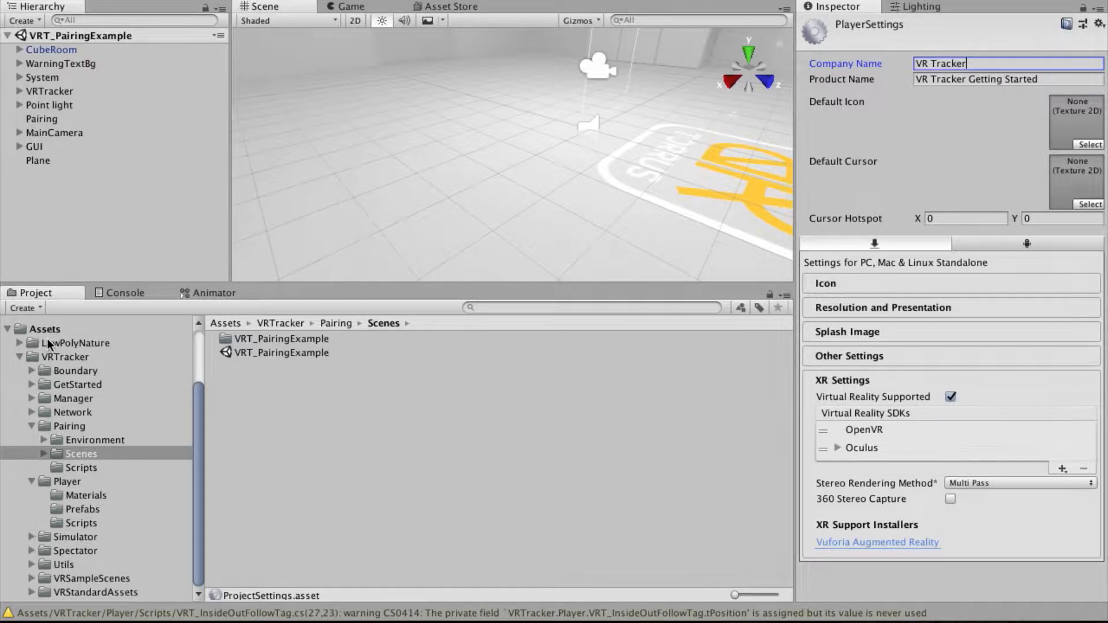
- Create a folder named Game directly under Assets and open it
left_click(19, 357)
left_click(59, 418)
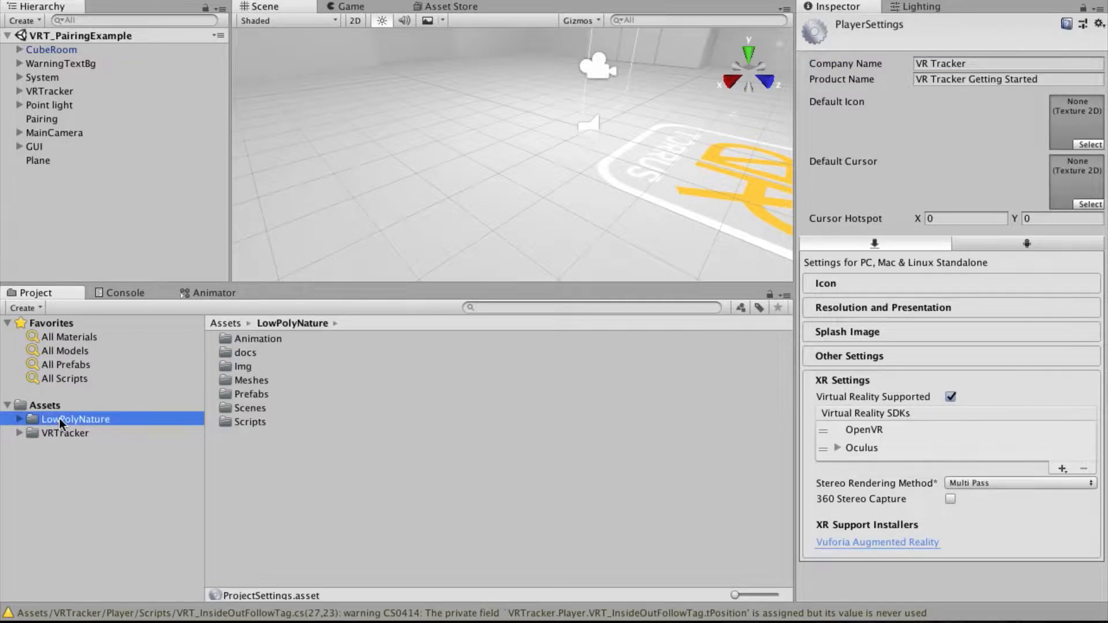
left_click(66, 434)
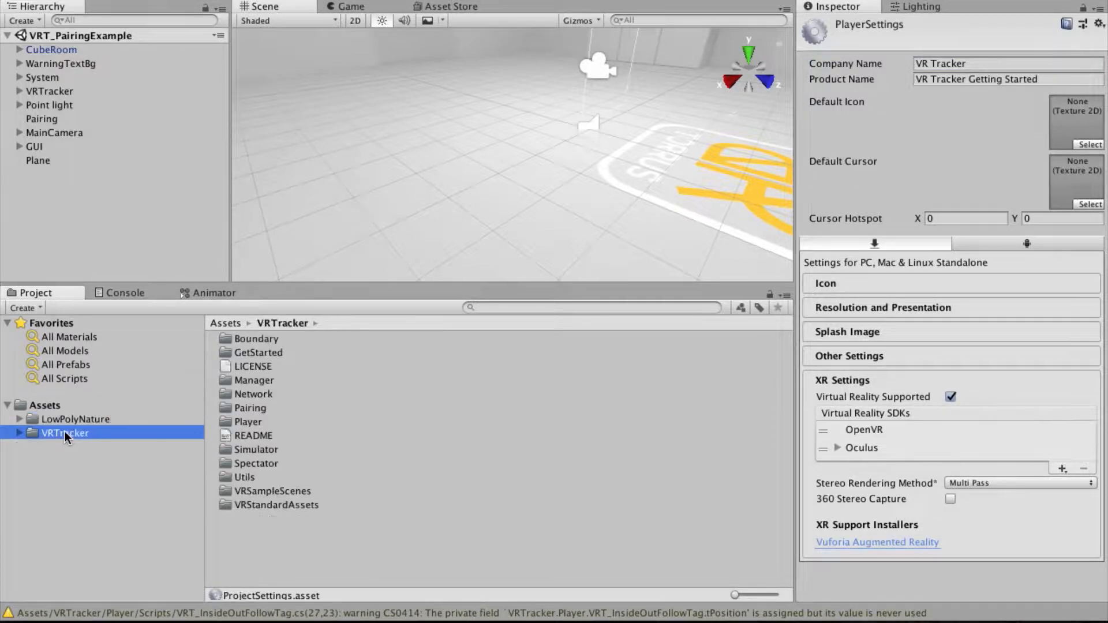
left_click(41, 406)
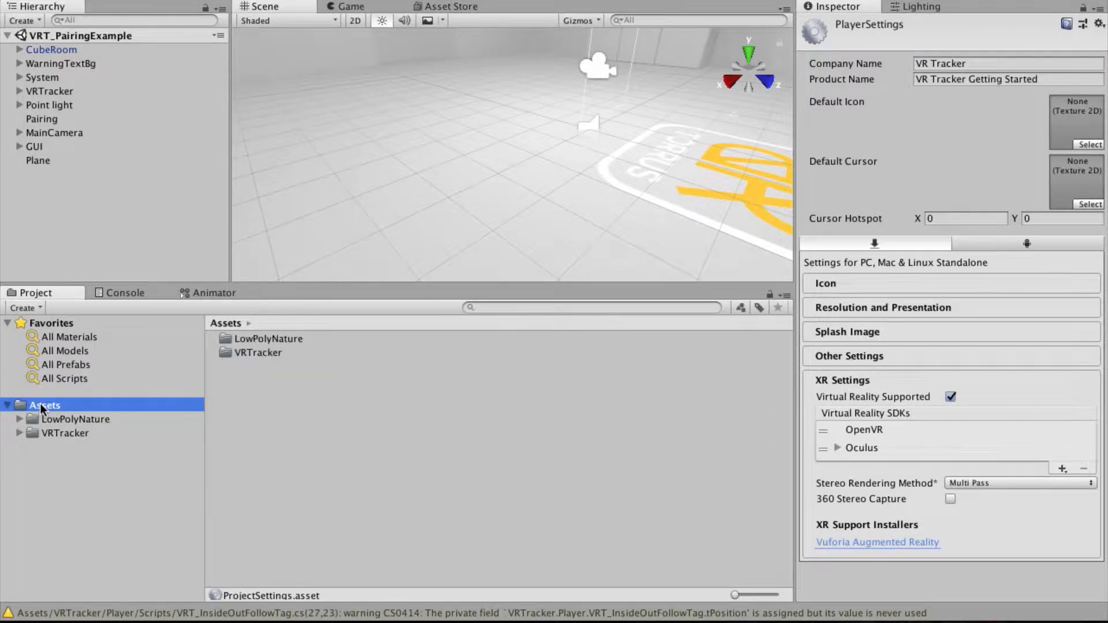
right_click(263, 397)
mouse_move(346, 267)
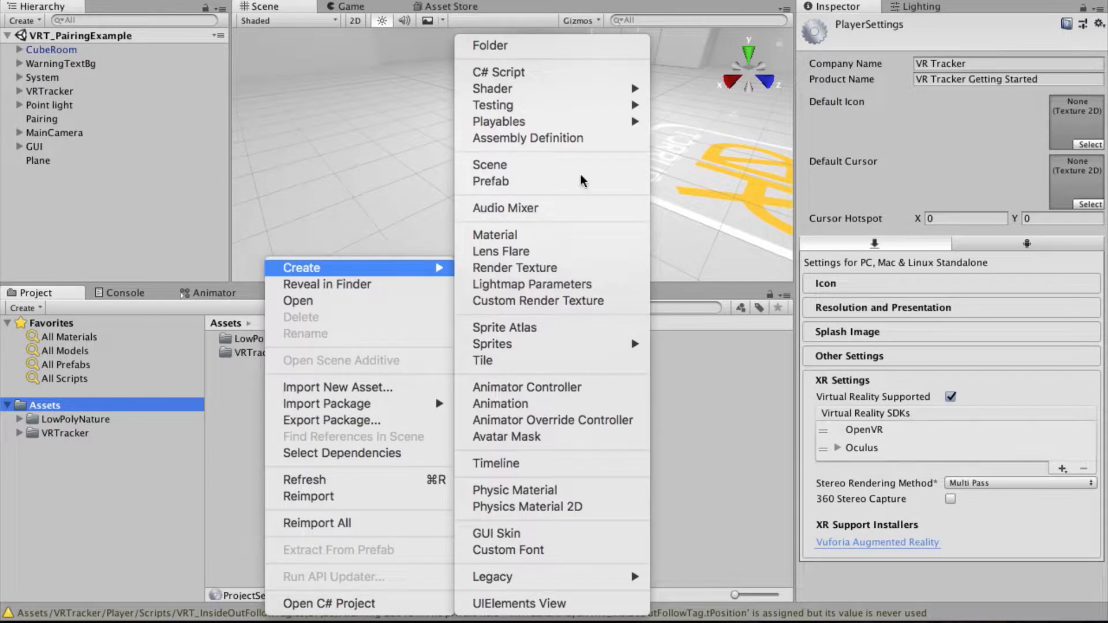
left_click(570, 45)
type("Game")
key("Return")
double_click(245, 338)
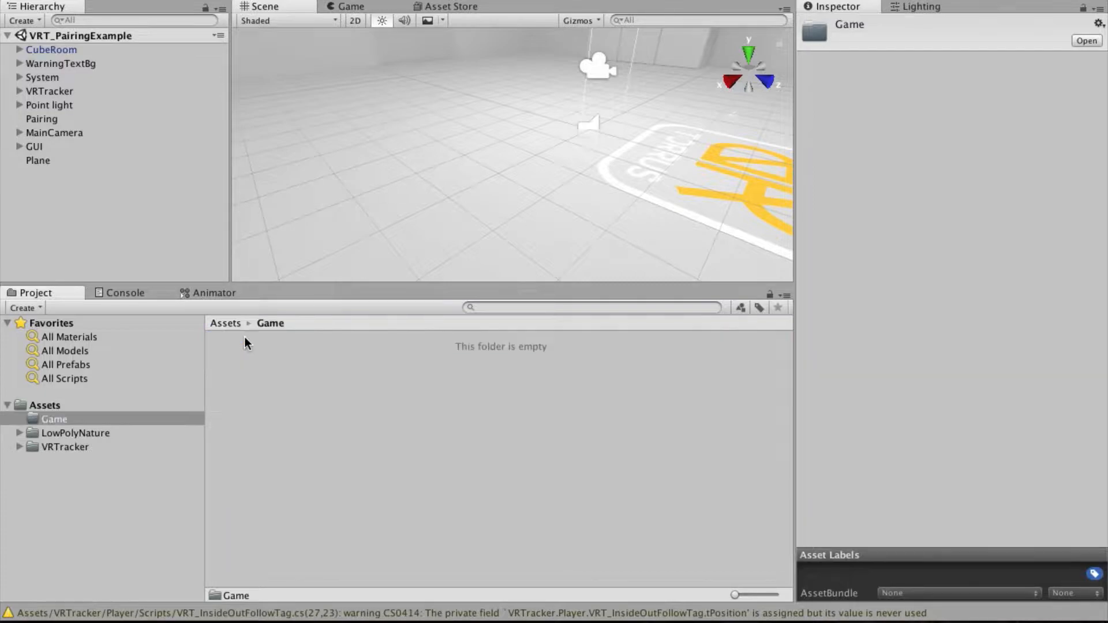
- Create a subfolder named Scripts inside the Game folder
right_click(265, 365)
mouse_move(338, 265)
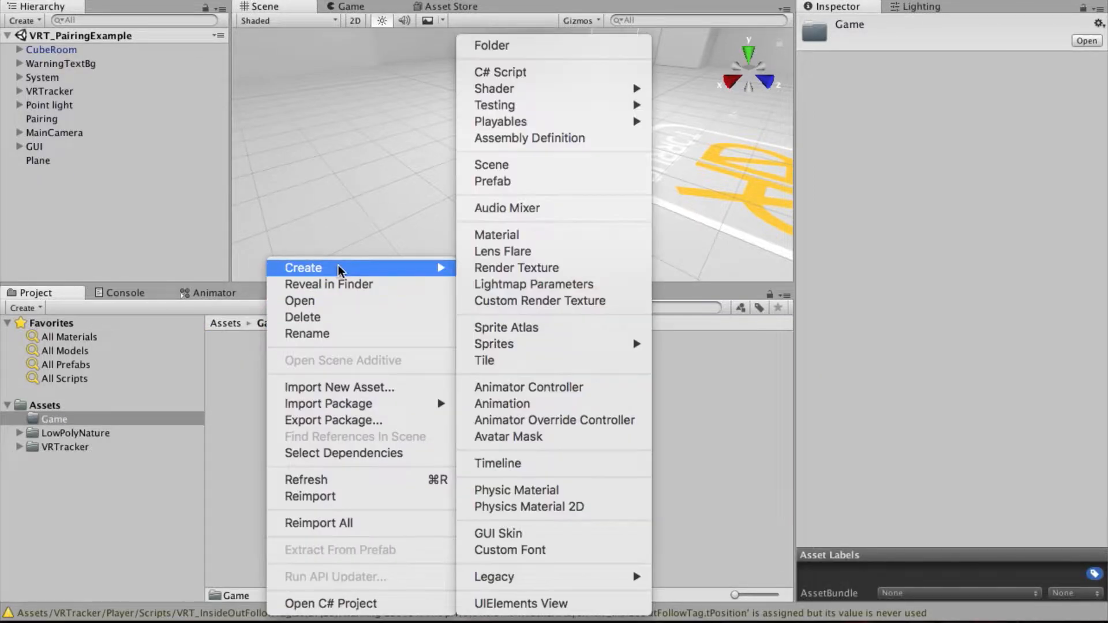
left_click(546, 46)
type("Scripts")
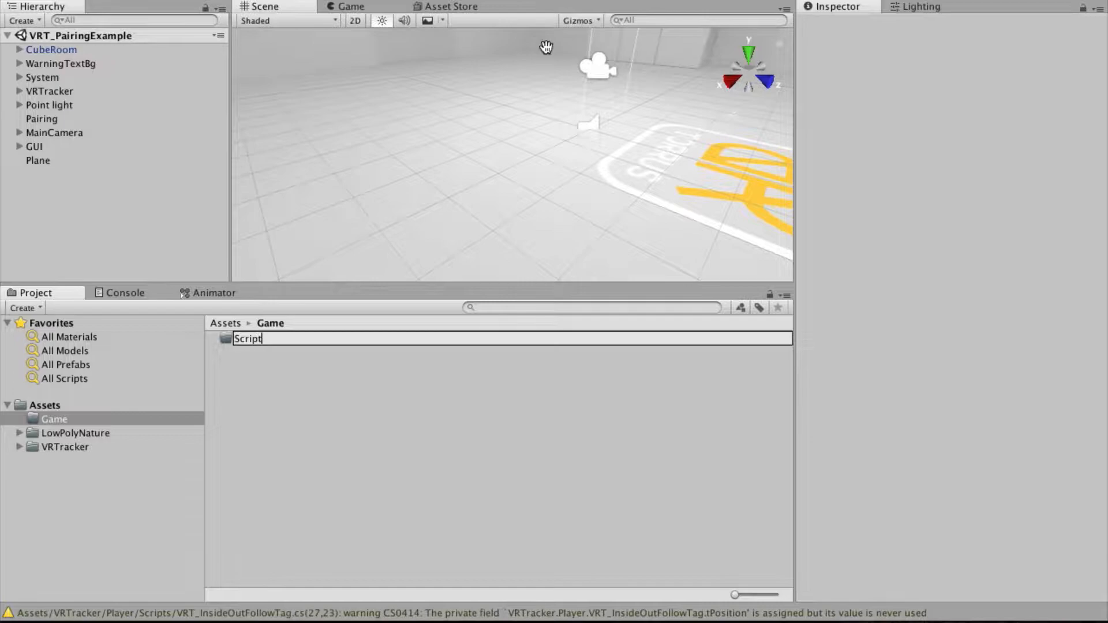
key("Return")
- Add a second subfolder named Scenes to the Game folder
right_click(351, 425)
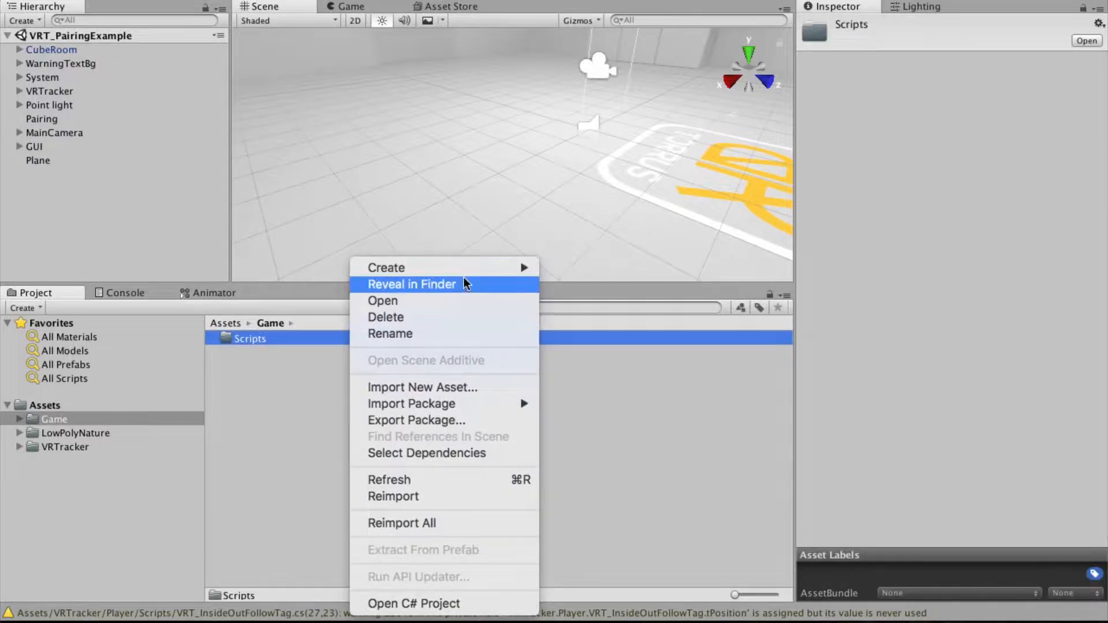
mouse_move(464, 267)
left_click(579, 51)
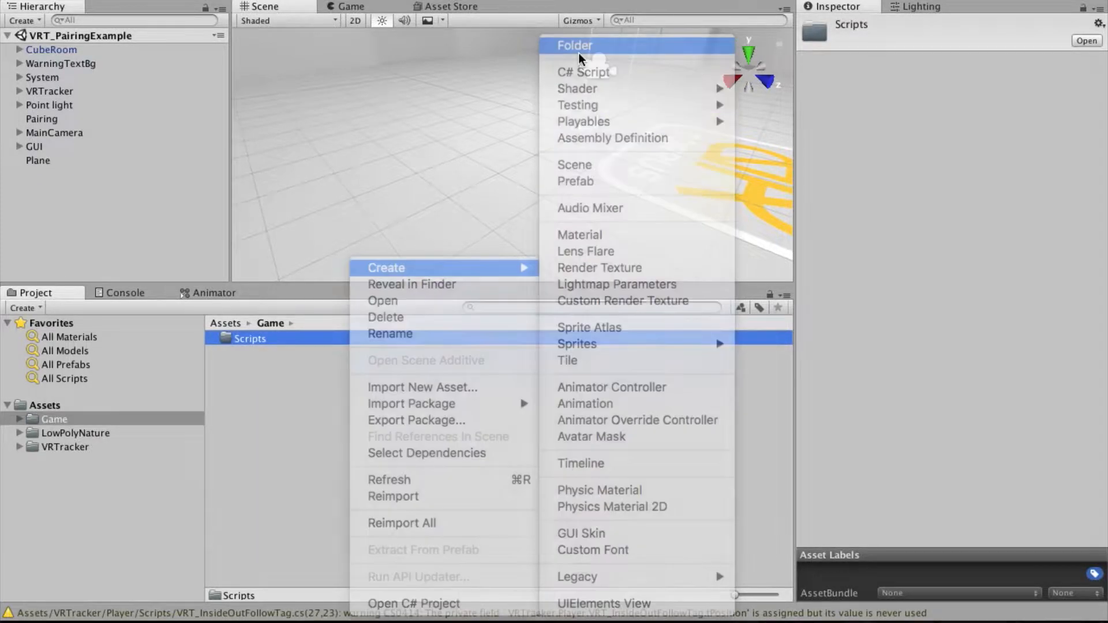
type("Scenes")
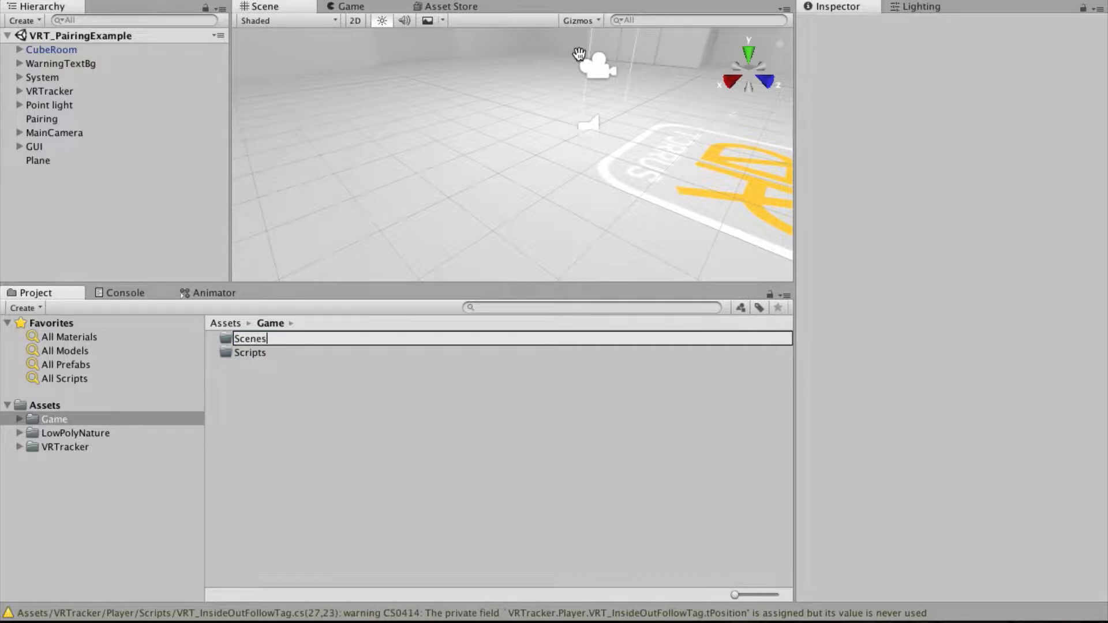
key("Return")
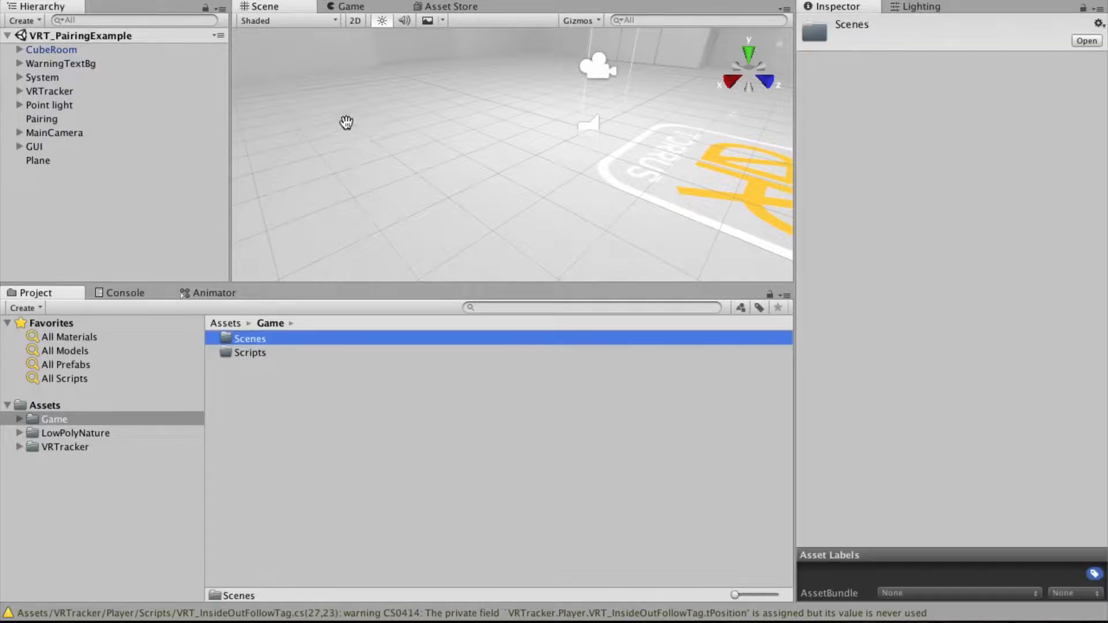
- Create a scene named Main Game in the Game/Scenes folder and open it
double_click(245, 339)
right_click(282, 372)
mouse_move(379, 268)
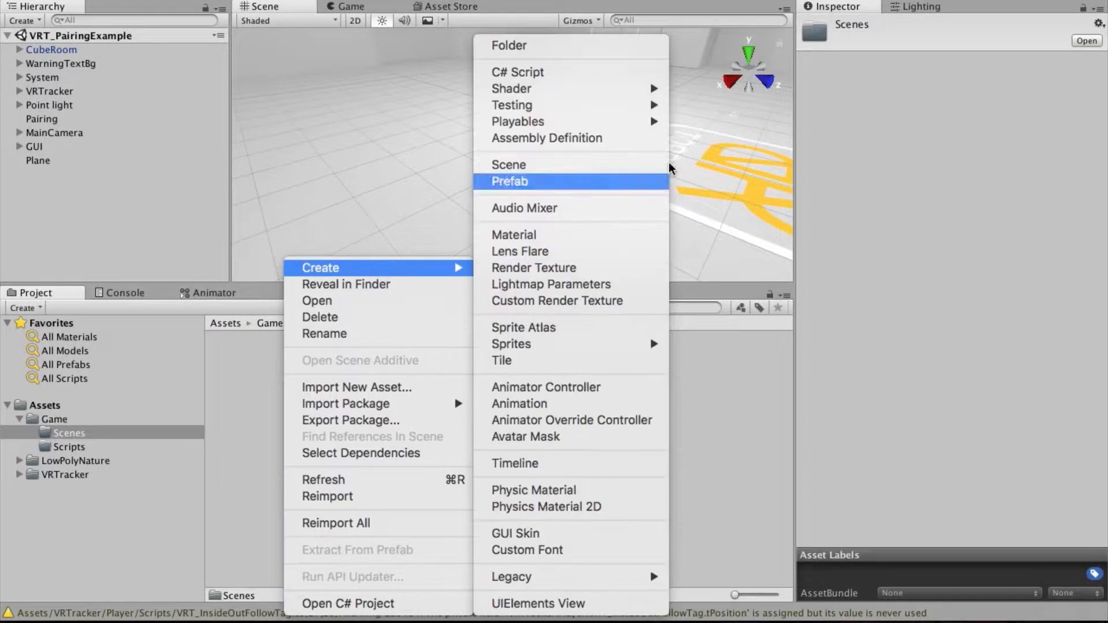
left_click(544, 169)
type("Main Gam")
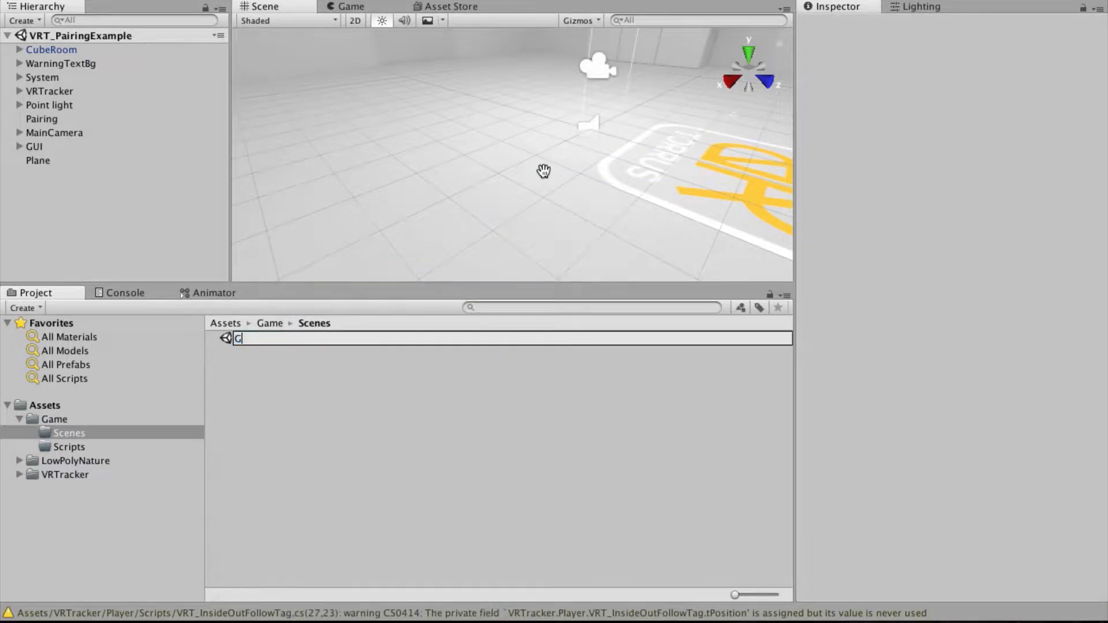
type("e")
key("Return")
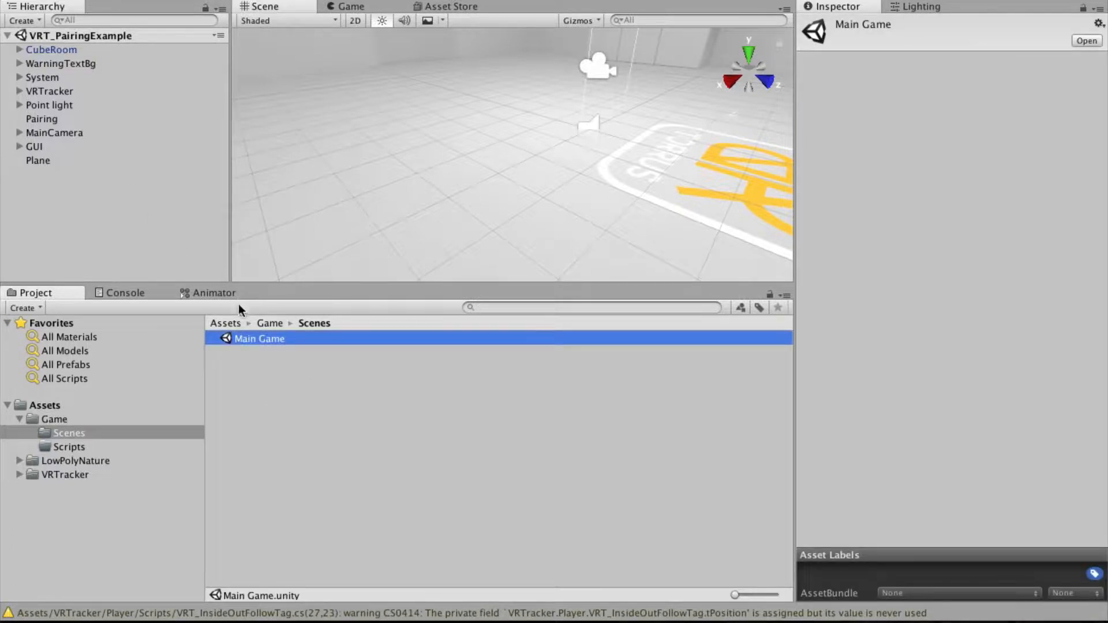
double_click(256, 342)
- Add the open Main Game scene to the scenes in build and close the build settings
left_click(101, 0)
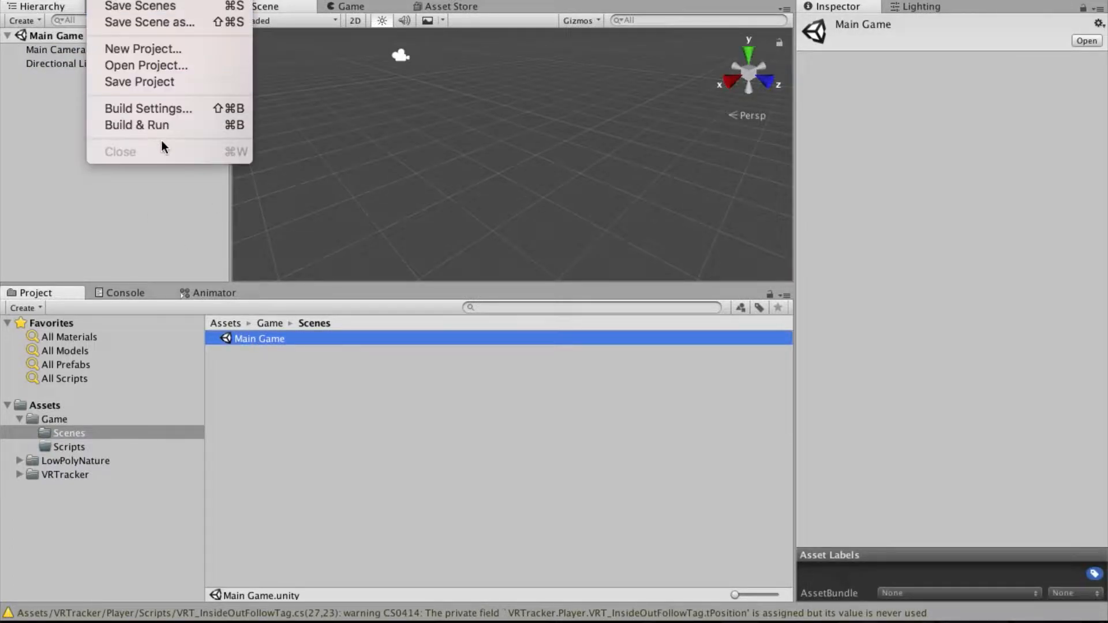
left_click(156, 112)
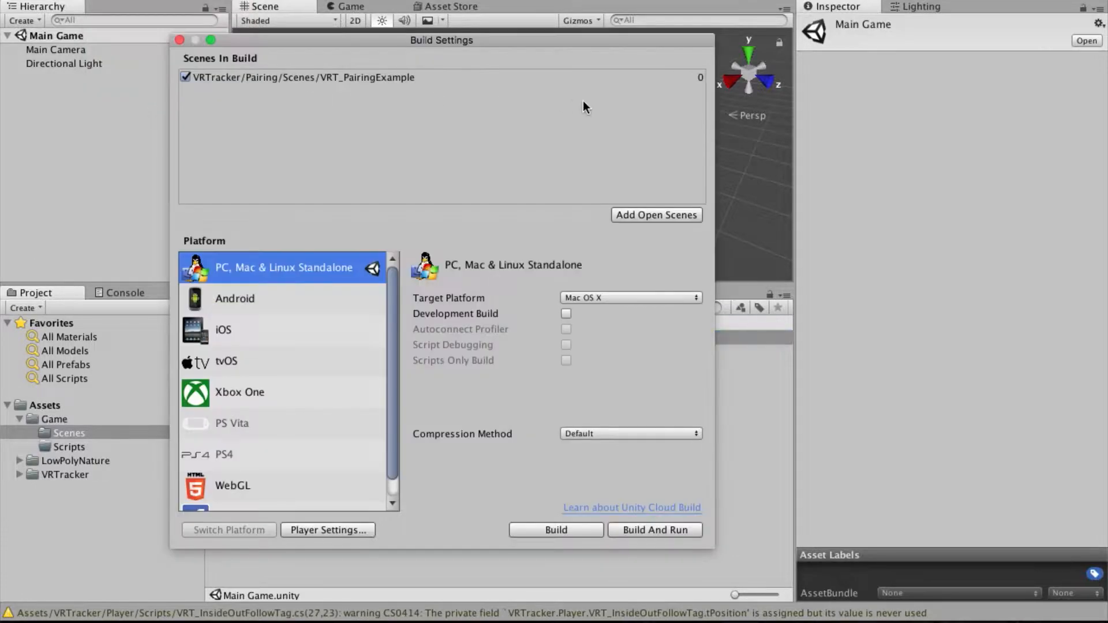
left_click(647, 216)
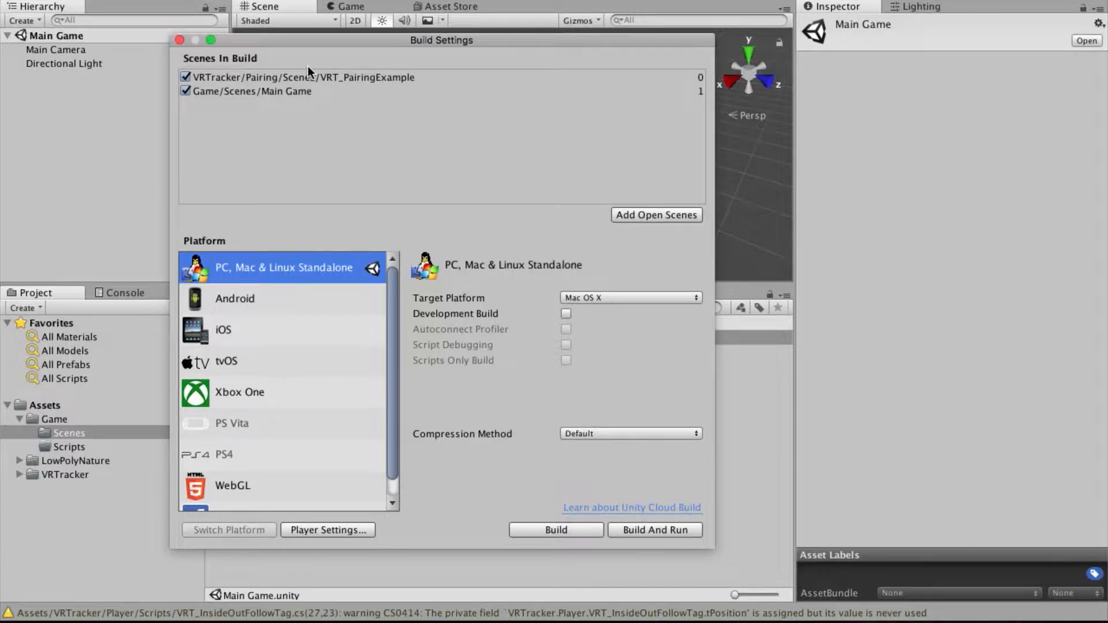
left_click(290, 92)
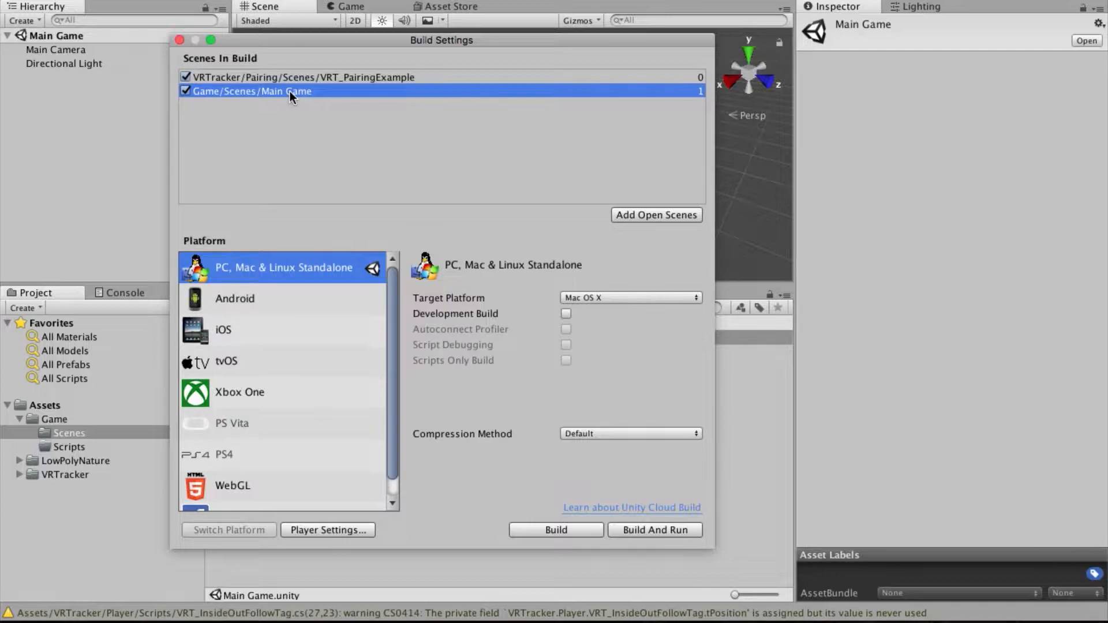
left_click(179, 39)
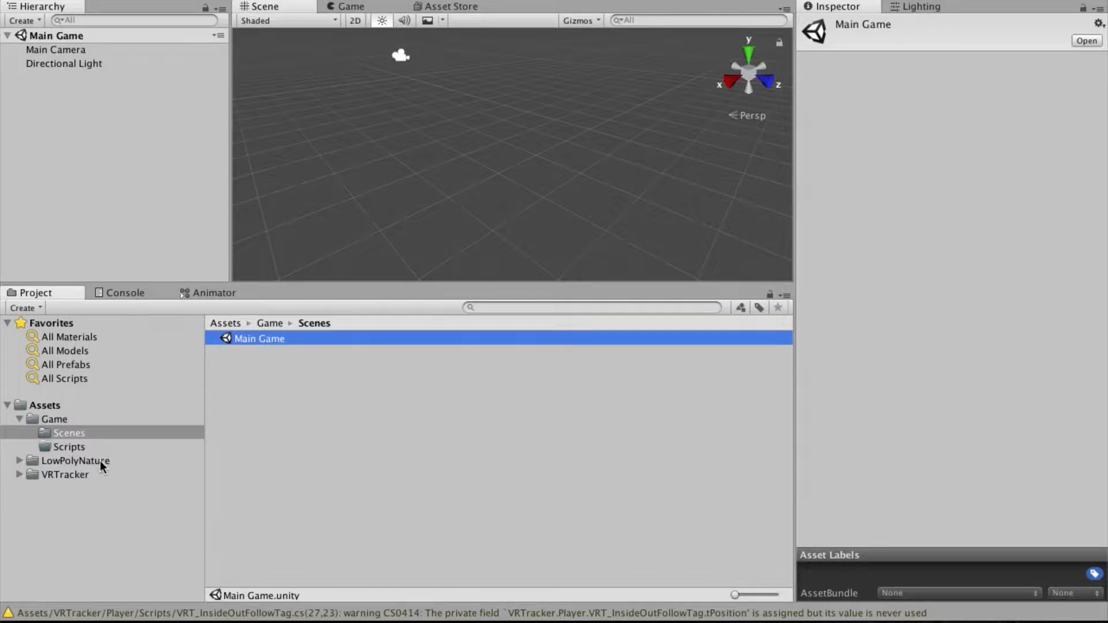
- Open the Demo scene from the LowPolyNature/Scenes folder
left_click(19, 460)
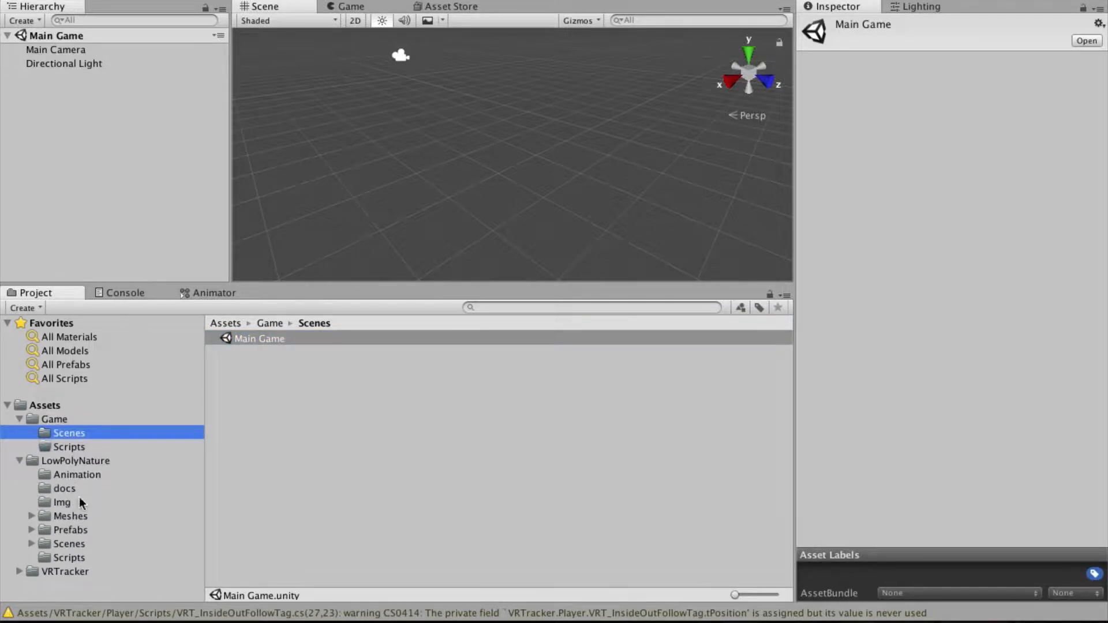
left_click(62, 544)
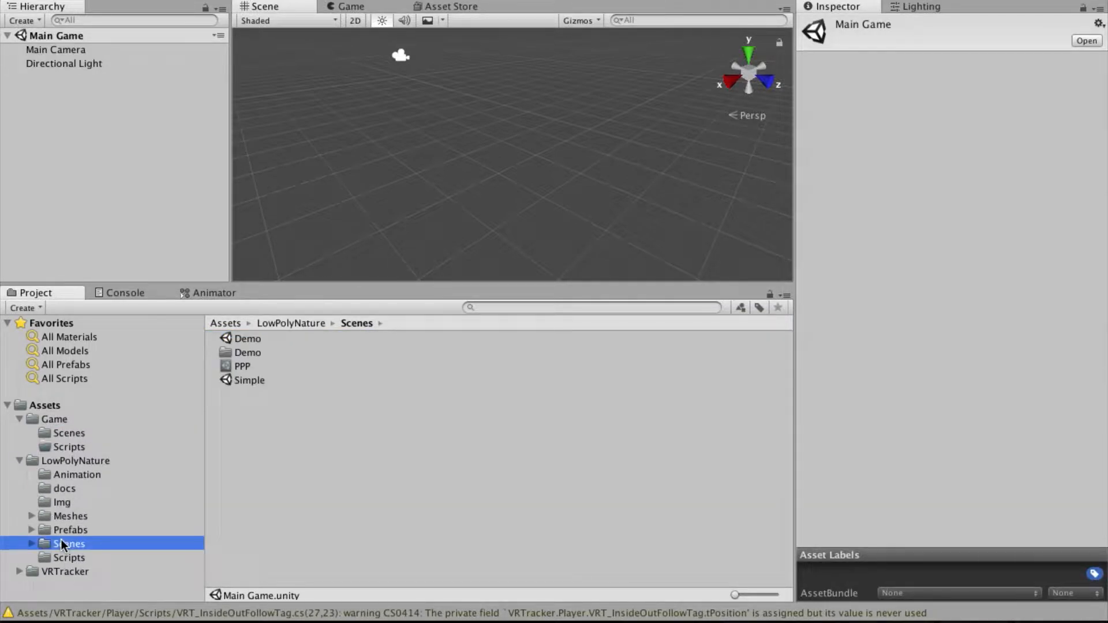
double_click(251, 338)
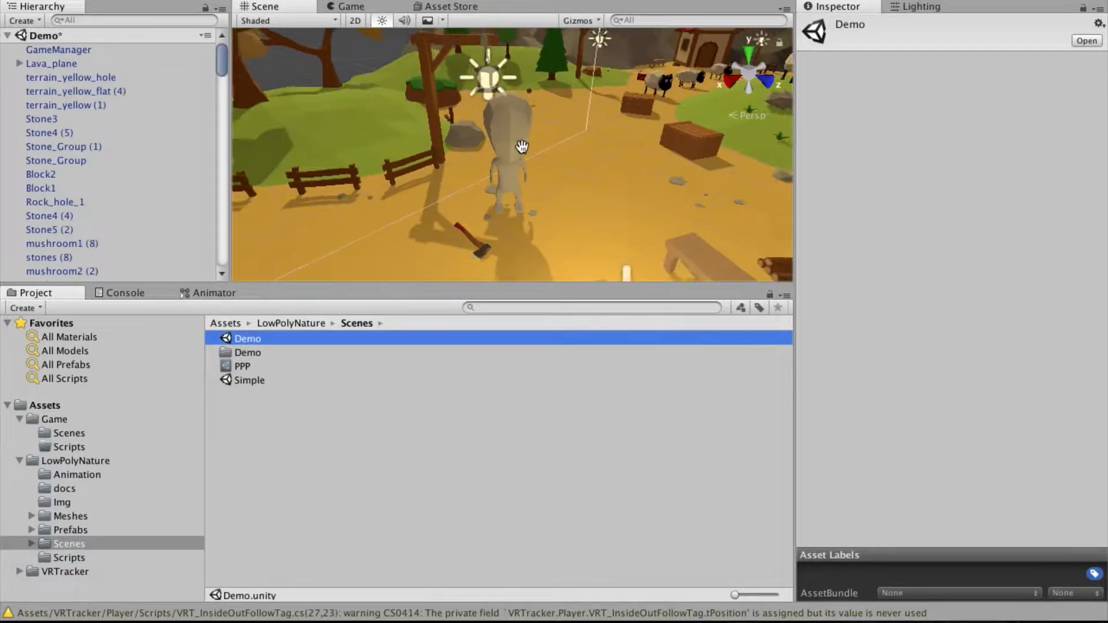
- Examine the Demo scene's terrain and village from afar, up close and in a maximized scene view
scroll(522, 147, "down", 10)
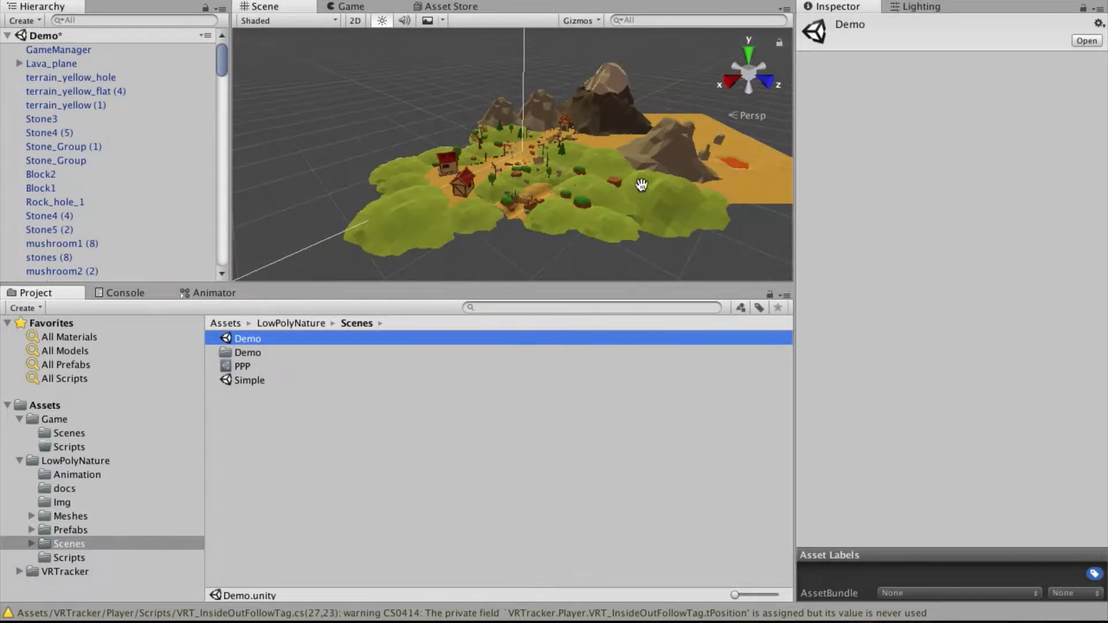
left_click_drag(684, 170, 655, 168)
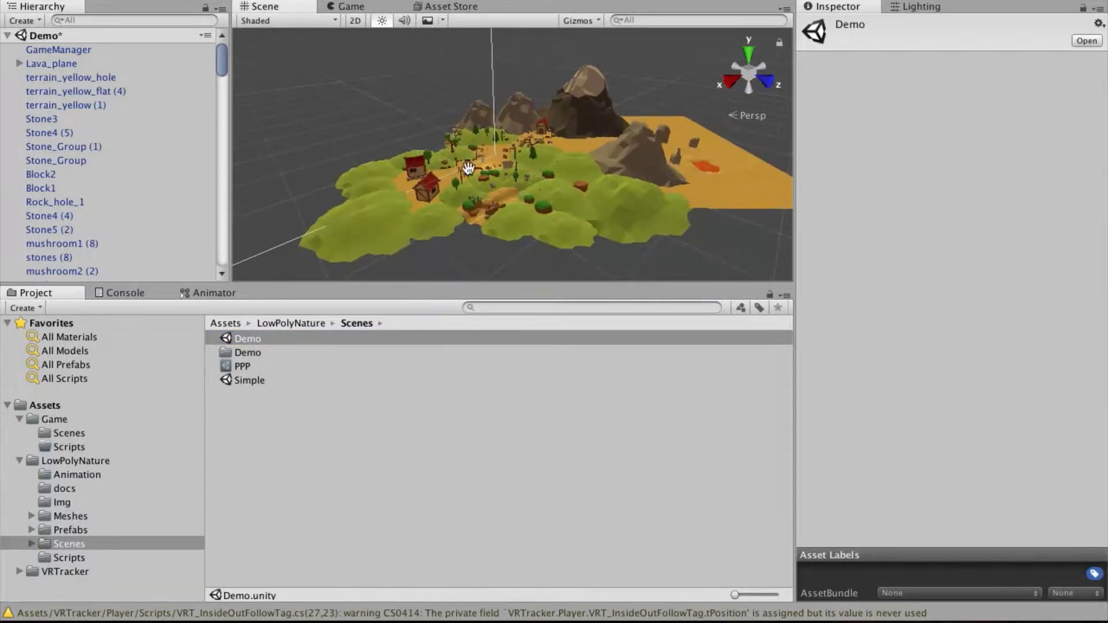
scroll(468, 169, "up", 5)
scroll(468, 169, "up", 8)
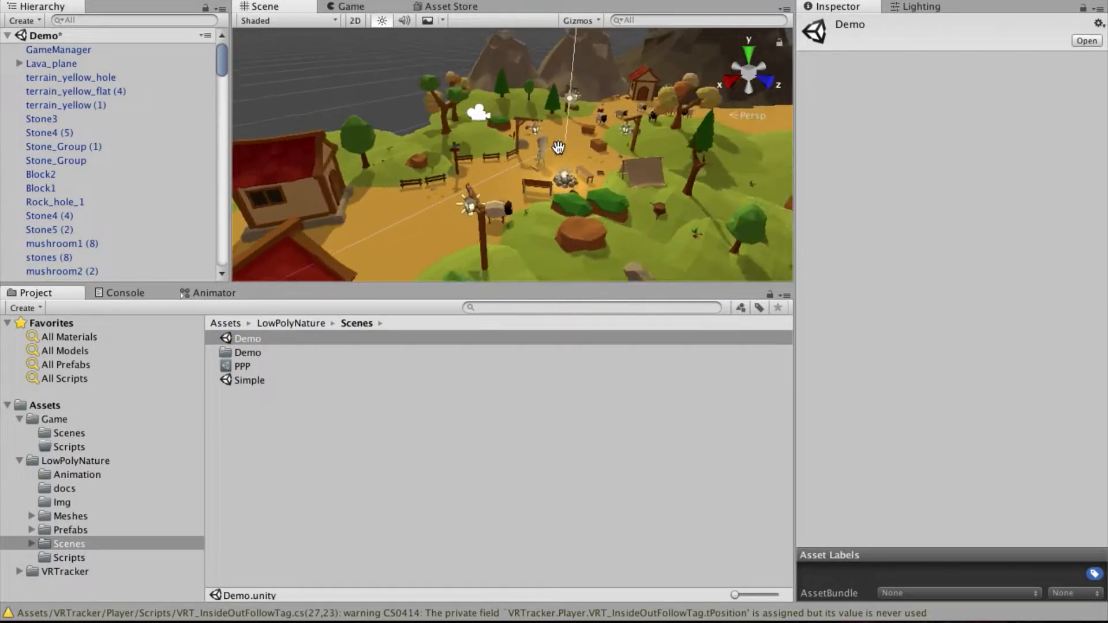
key("shift+space")
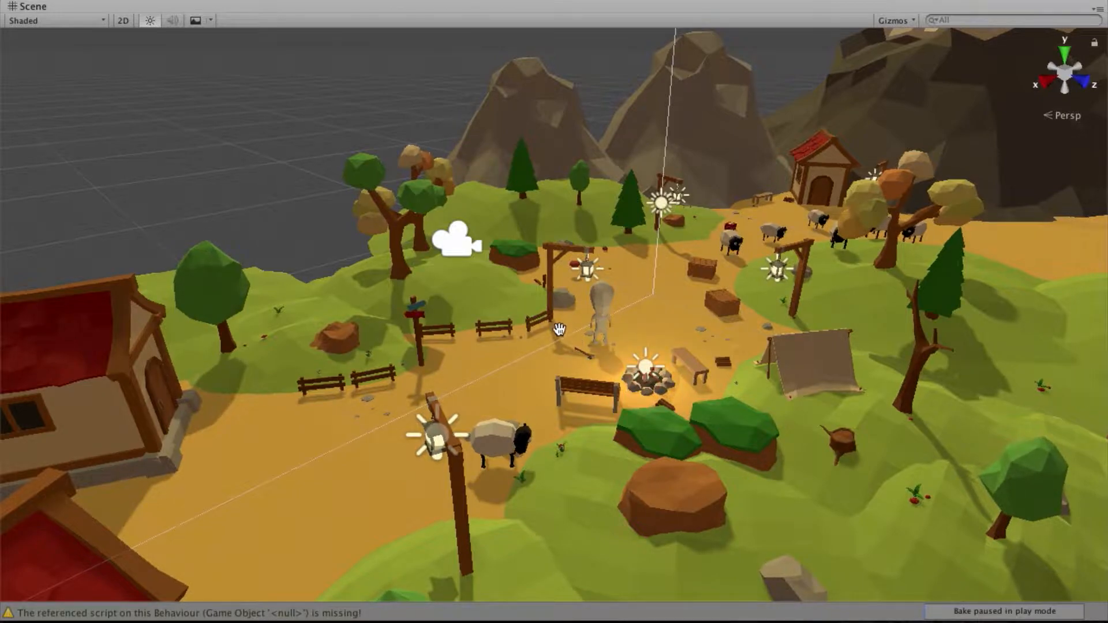
key("shift+space")
- Test the running Demo scene in a maximized game view: walk the character around the camp and open the nearest wooden crate
left_click(349, 7)
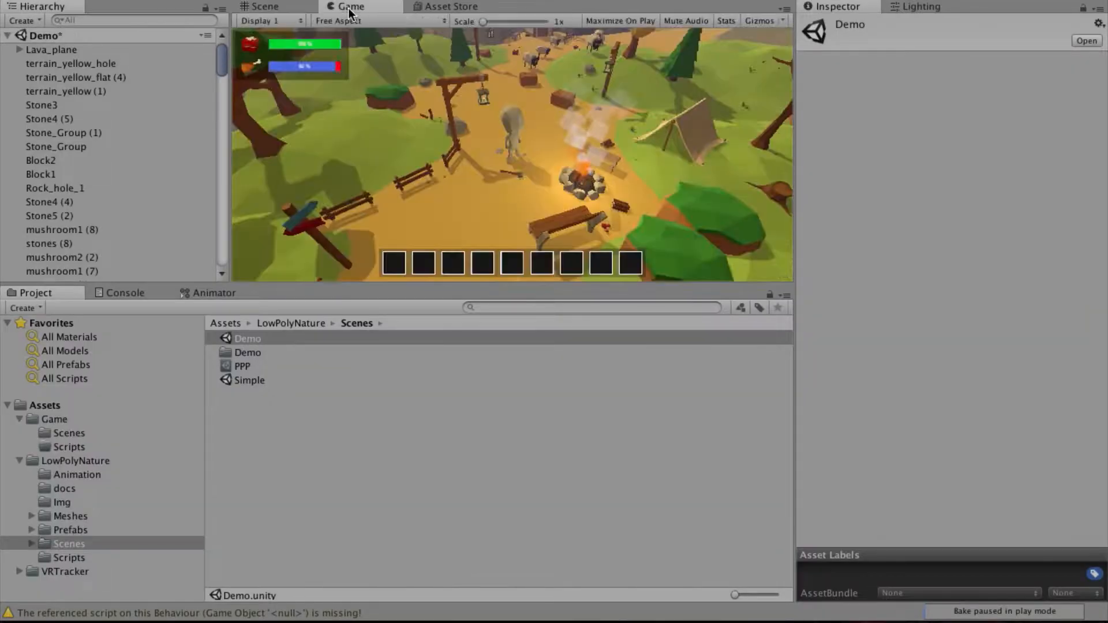
key("shift+space")
key("s")
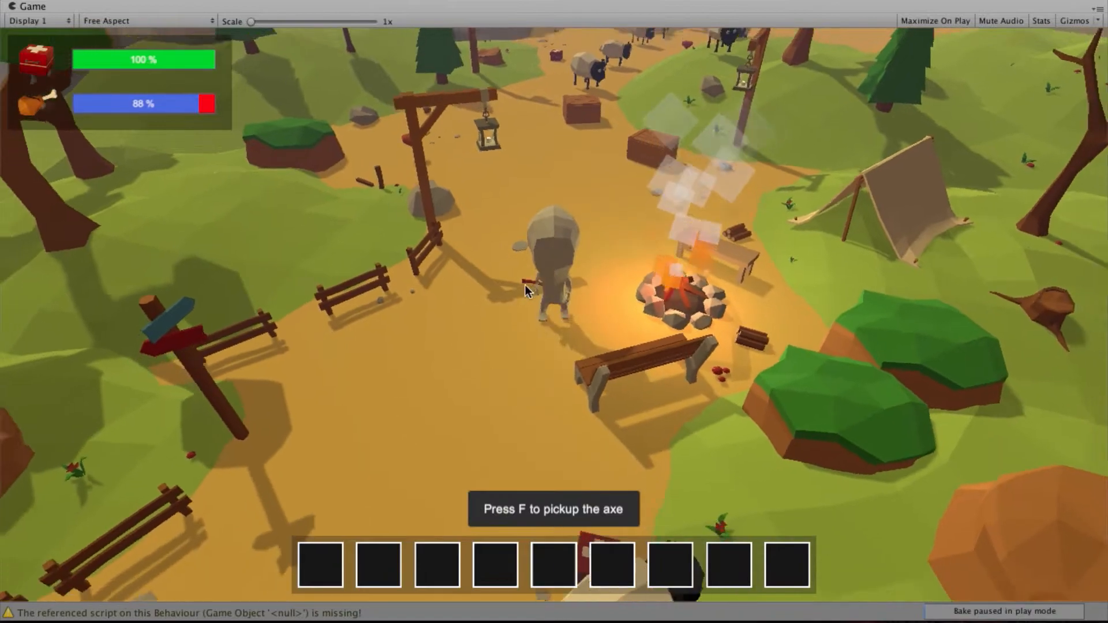
key("d")
key("a")
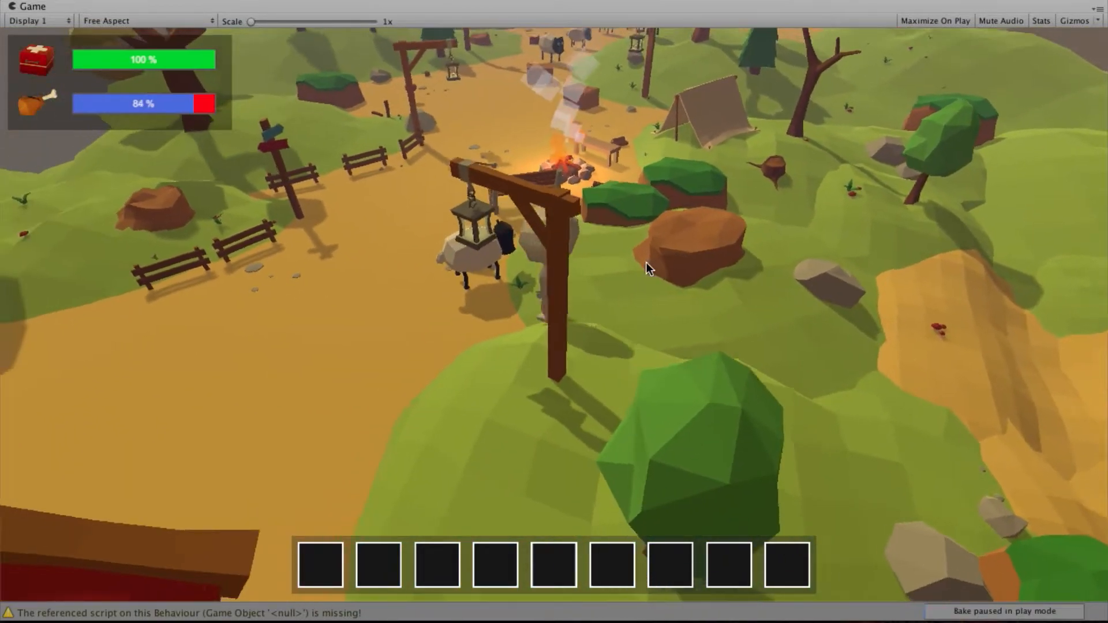
key("w")
key("w")
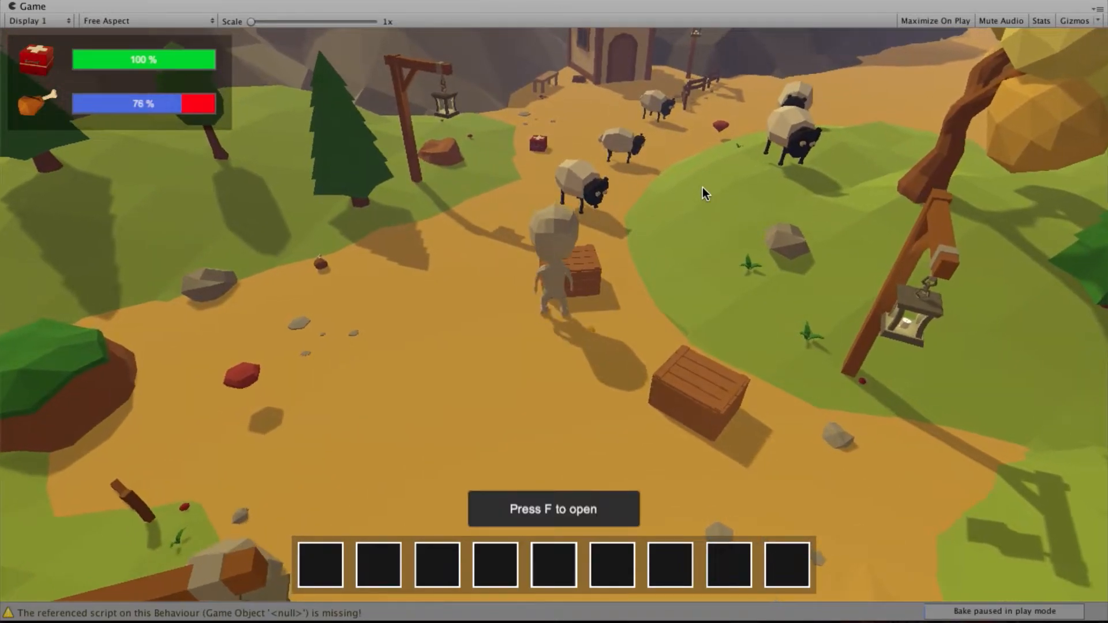
key("f")
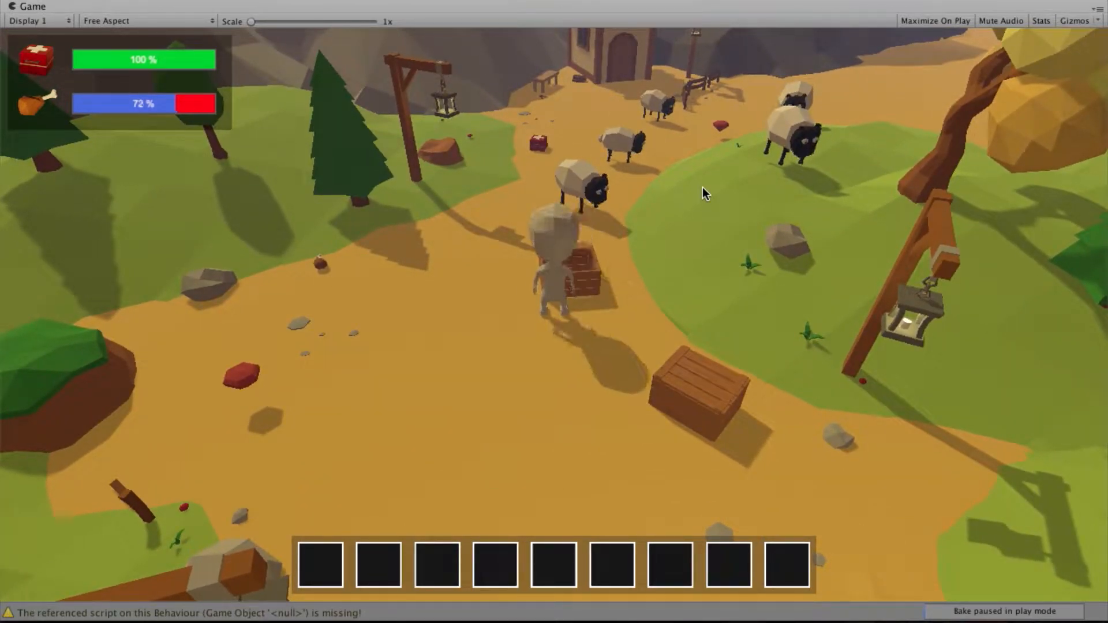
- Walk the character past the second crate and the sheep, pick up the first aid kit, and end the play test
key("s")
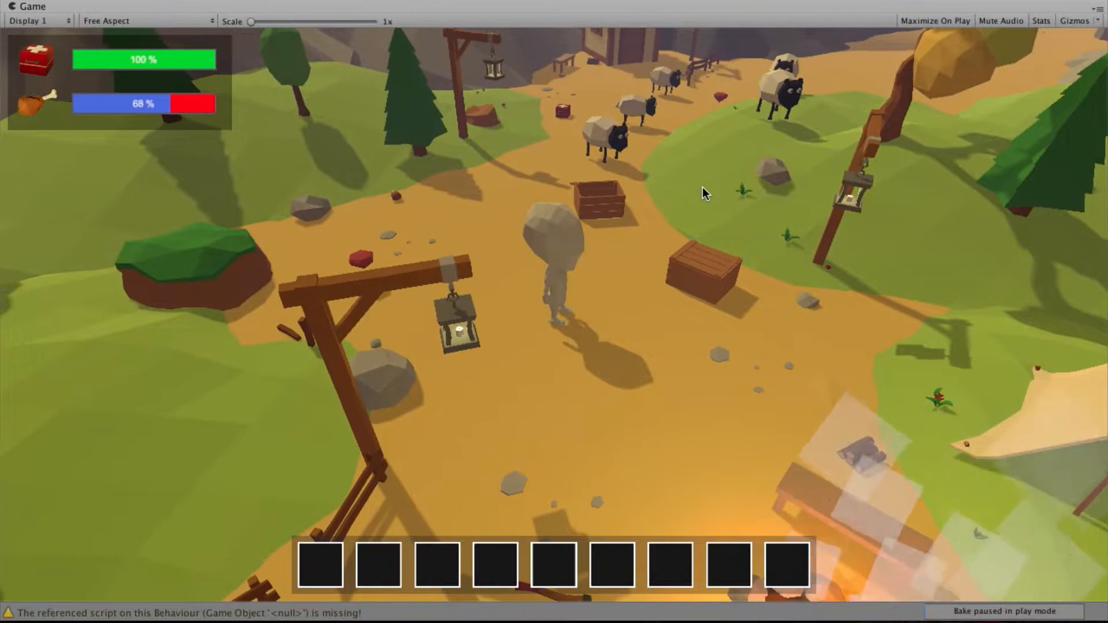
key("d")
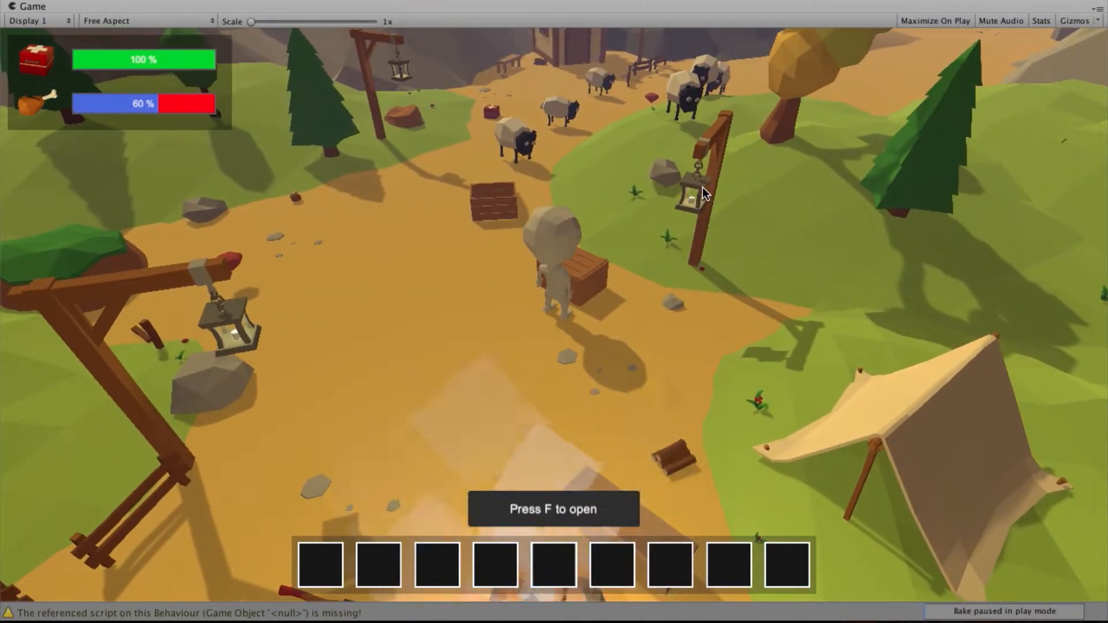
key("a")
key("w")
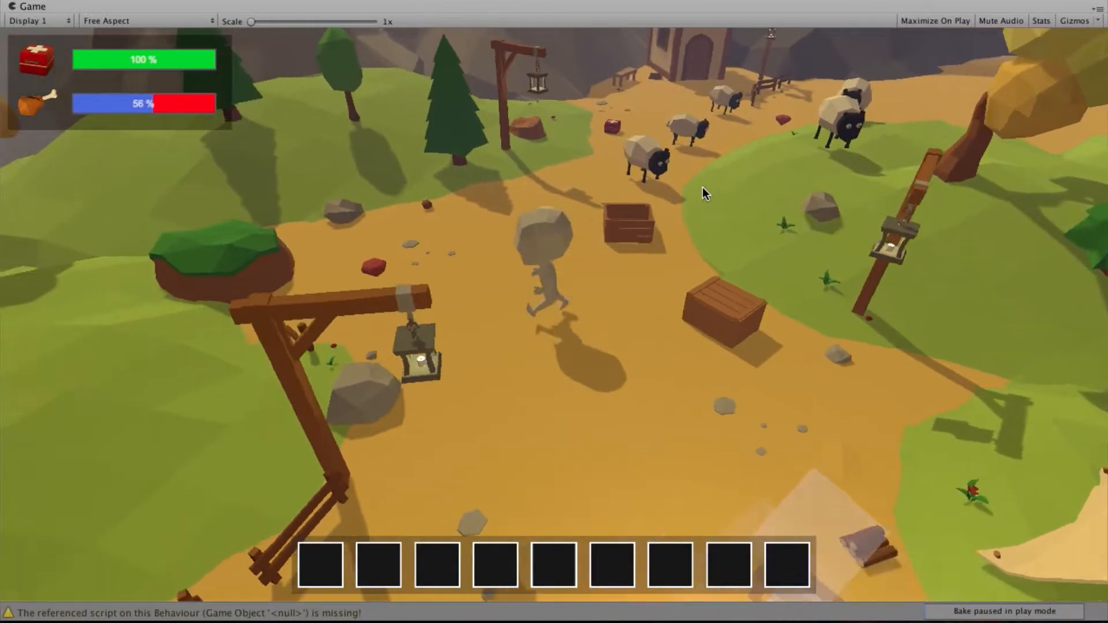
key("w")
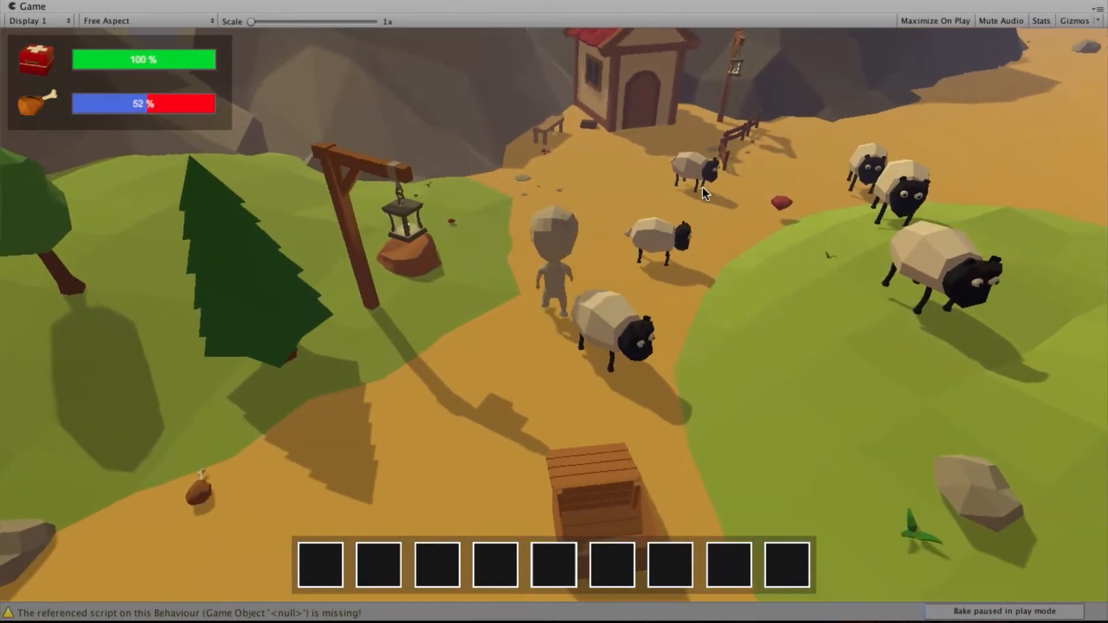
key("a")
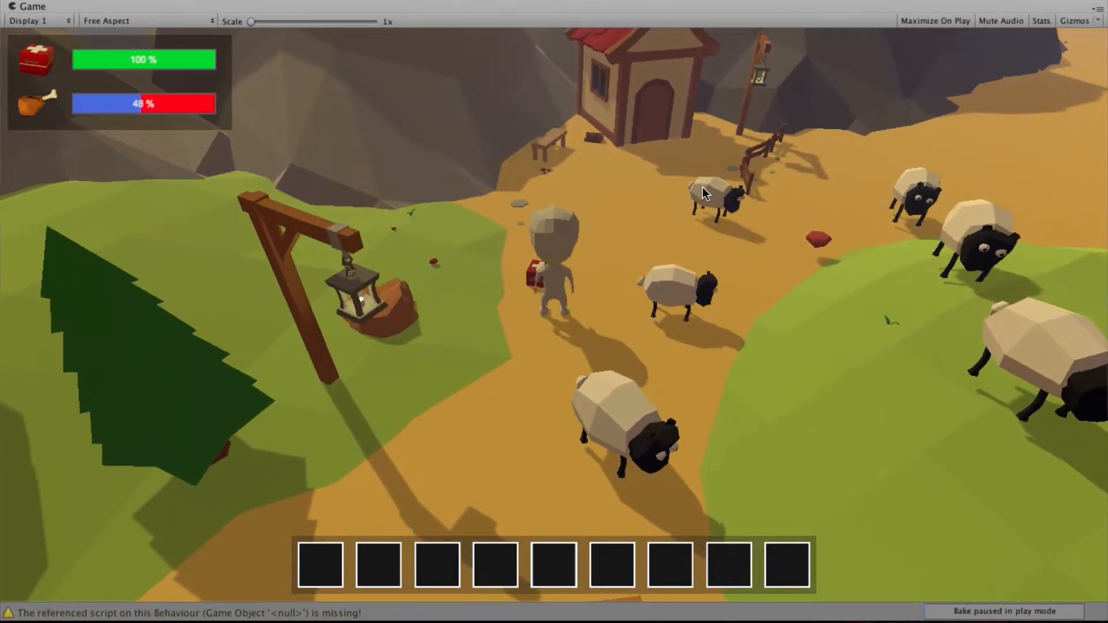
key("d")
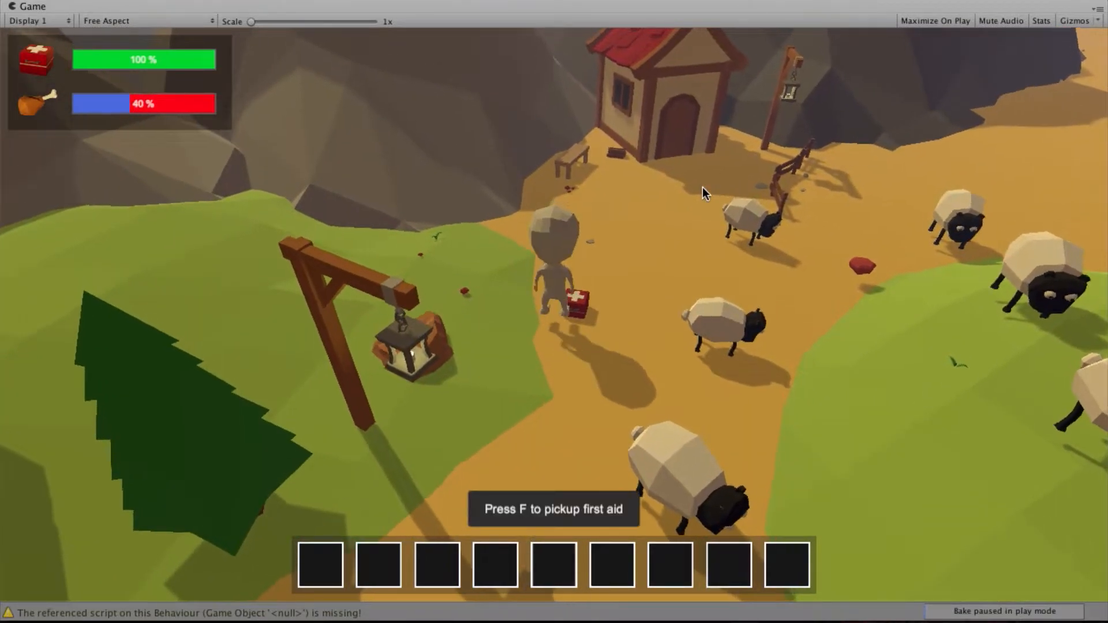
key("f")
key("s")
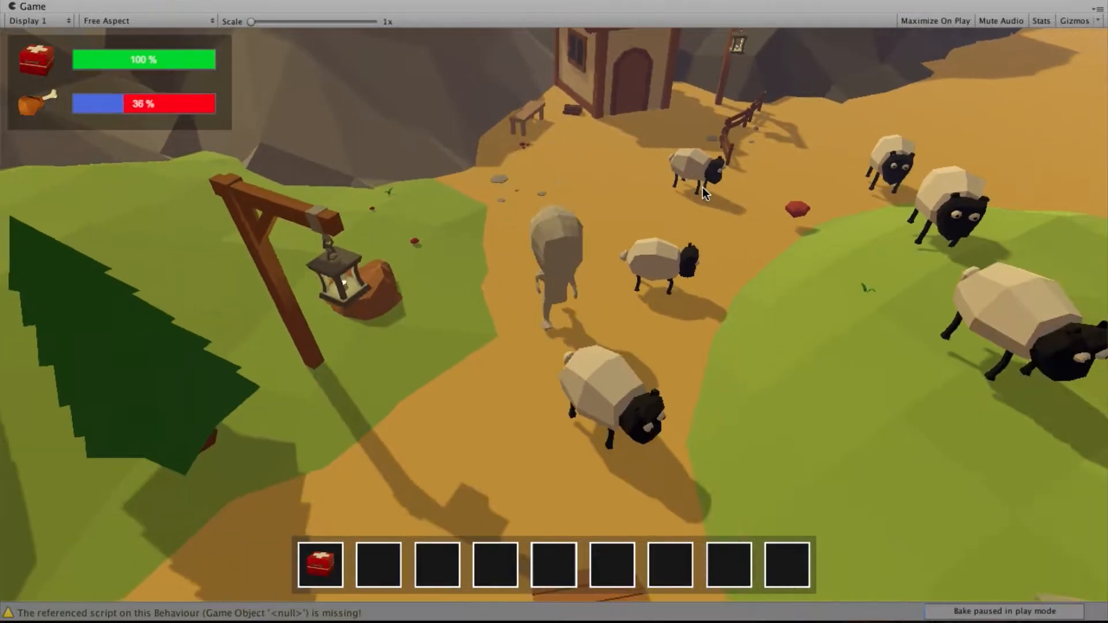
left_click(529, 0)
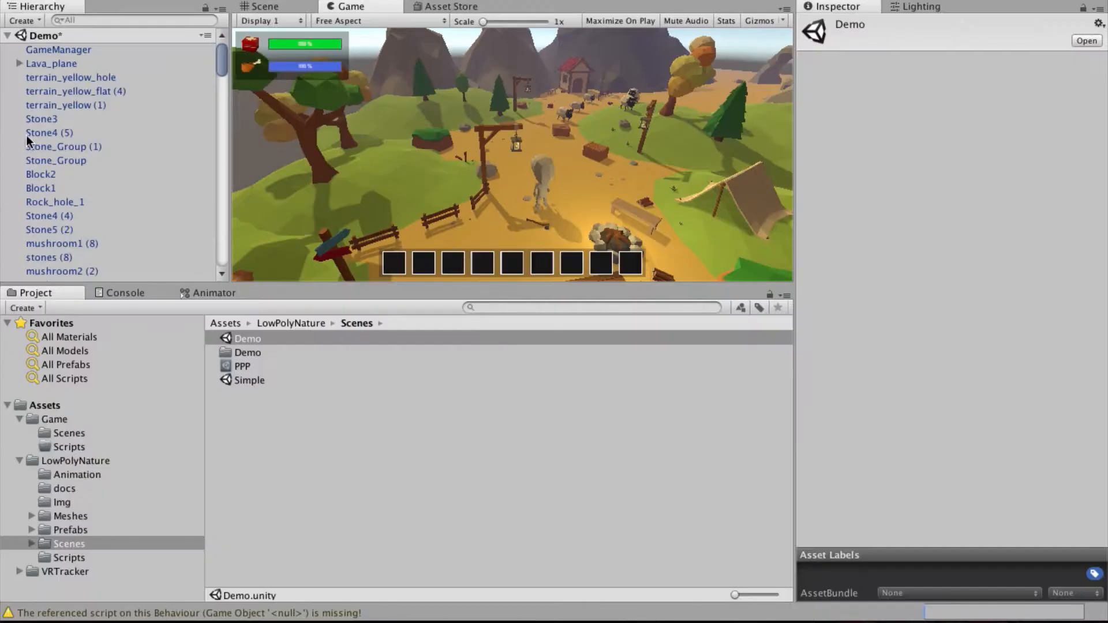
- Search the scene hierarchy for player, select the Player object, and reveal its children in the full hierarchy
left_click(100, 20)
type("player")
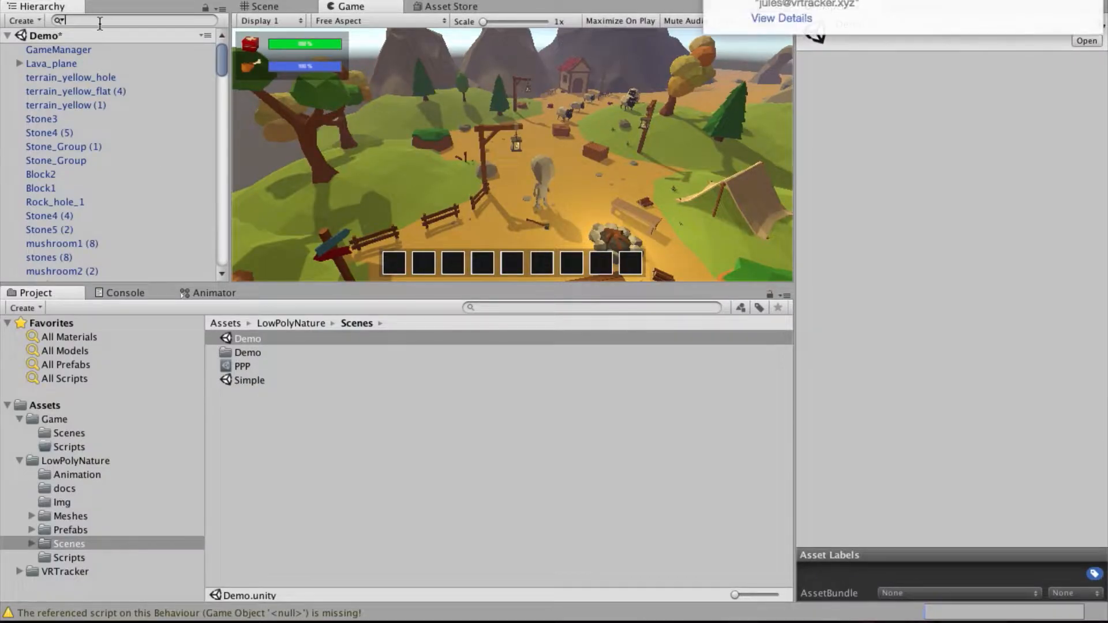
left_click(28, 50)
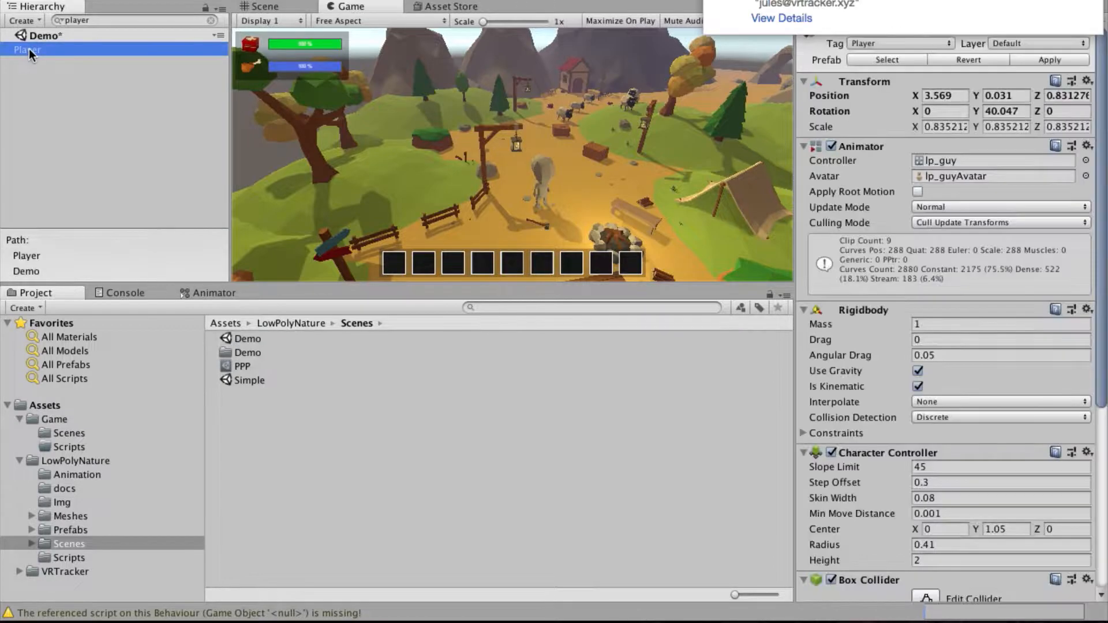
left_click(212, 21)
left_click(19, 223)
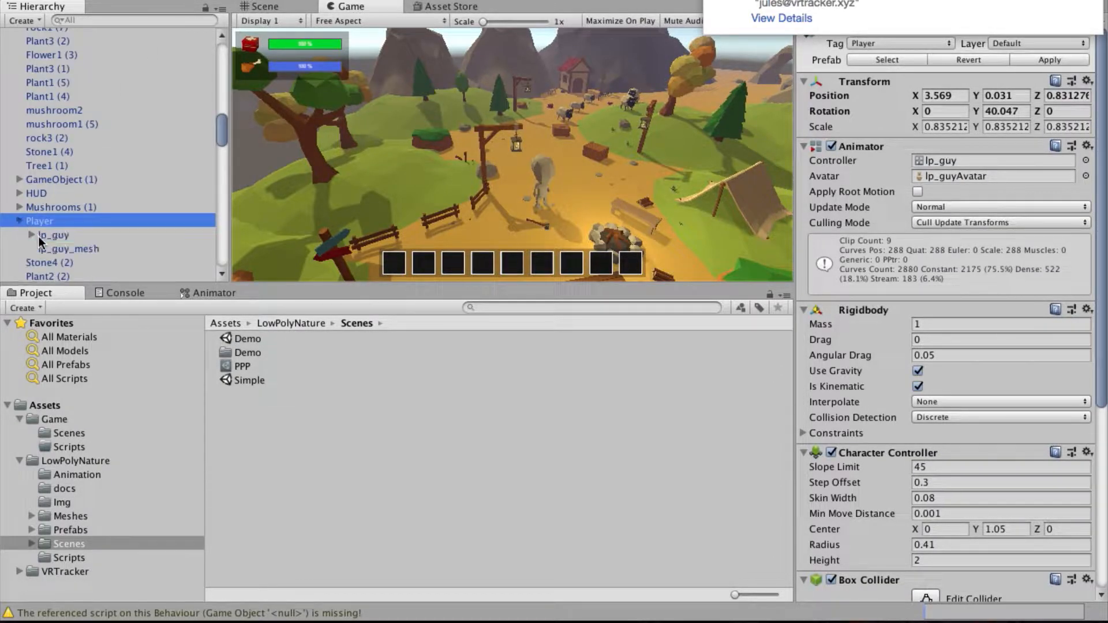
- Expand the Player's lp_guy rig through the hips and leg.l to inspect the leg bones
left_click(43, 236)
key("Right")
key("Down")
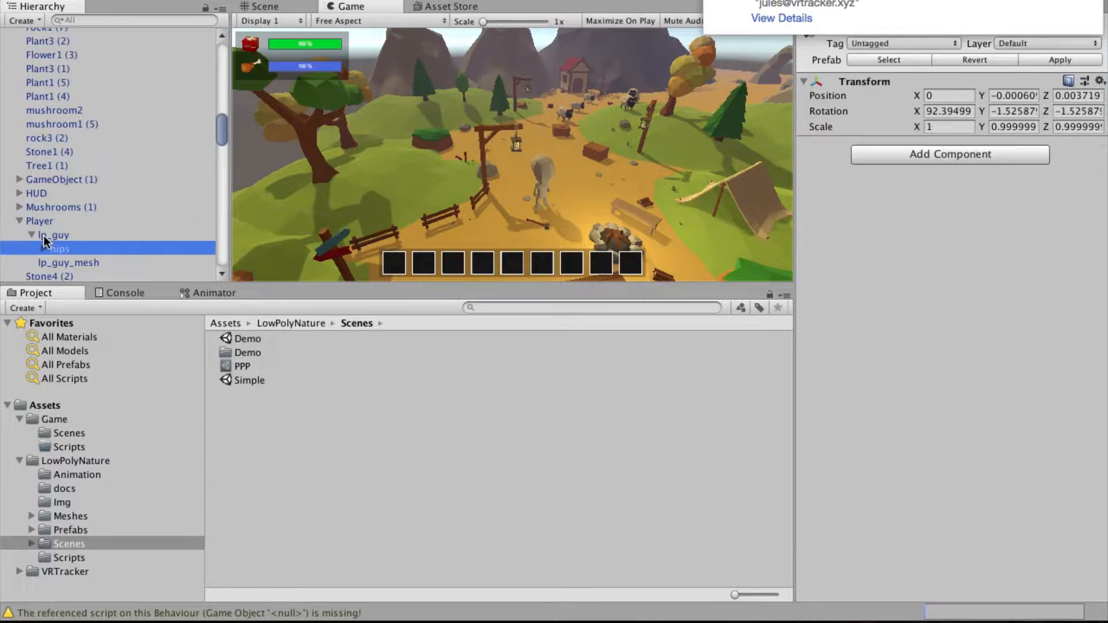
key("Right")
key("Down")
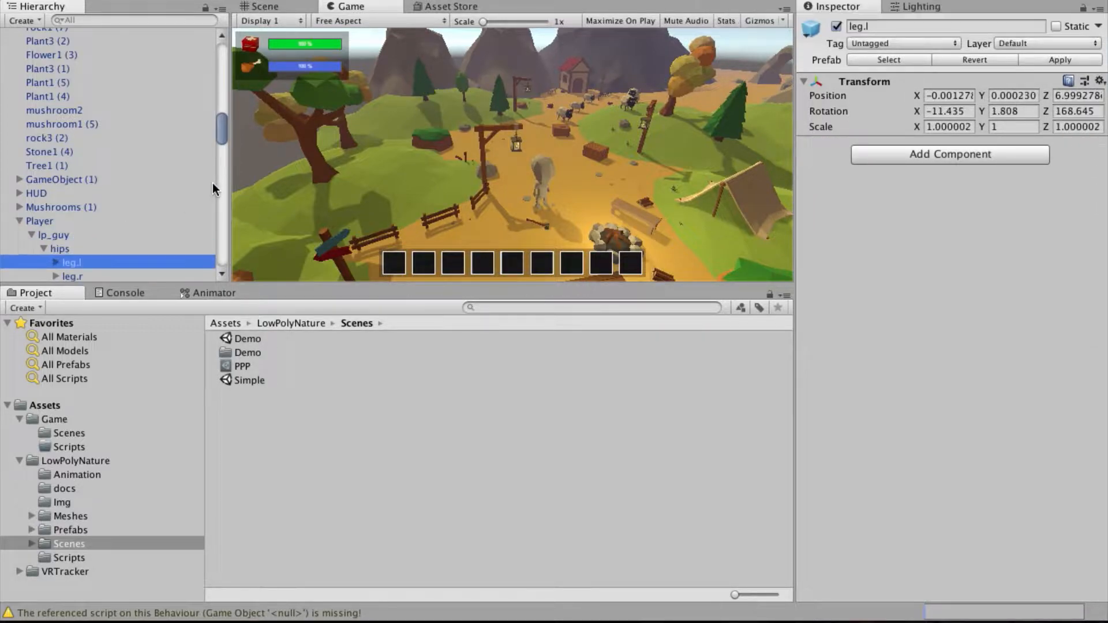
scroll(117, 199, "down", 4)
key("Right")
key("Down")
key("Down")
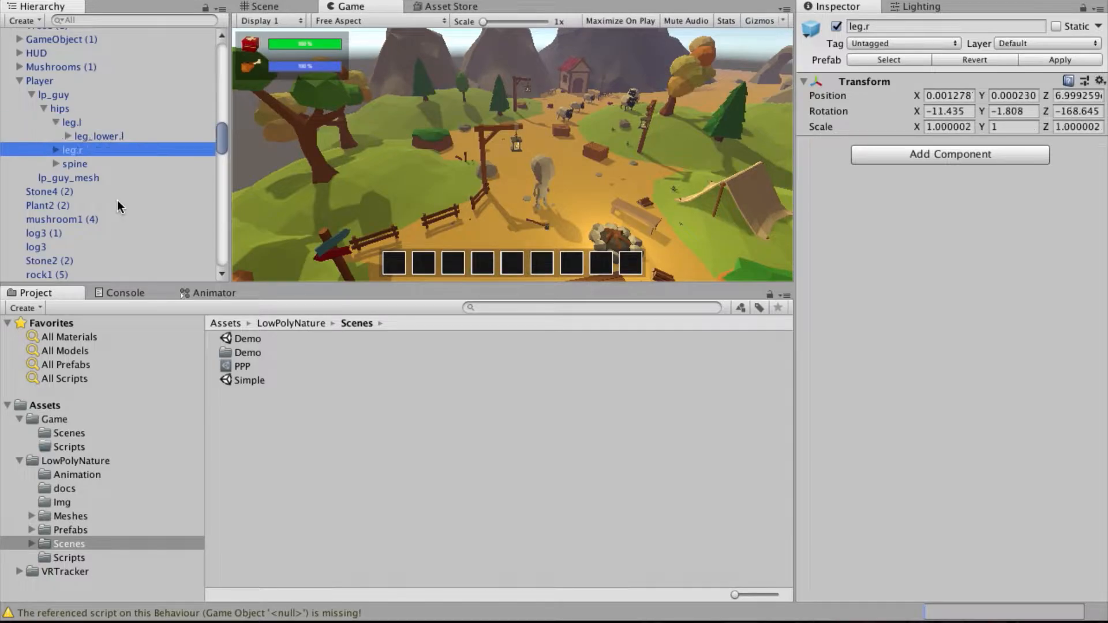
- Expand the rig's spine, chest and neck, and the left shoulder down to arm.l, to inspect the upper-body bones
key("Down")
key("Right")
key("Down")
key("Right")
key("Down")
key("Right")
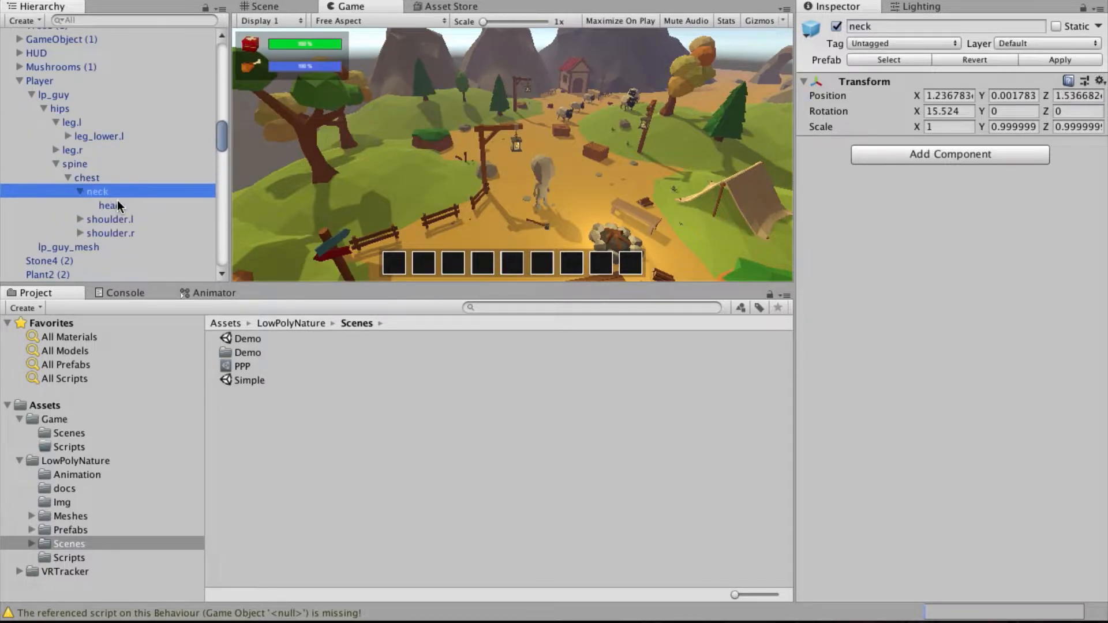
key("Down")
key("Down")
key("Right")
key("Down")
key("Right")
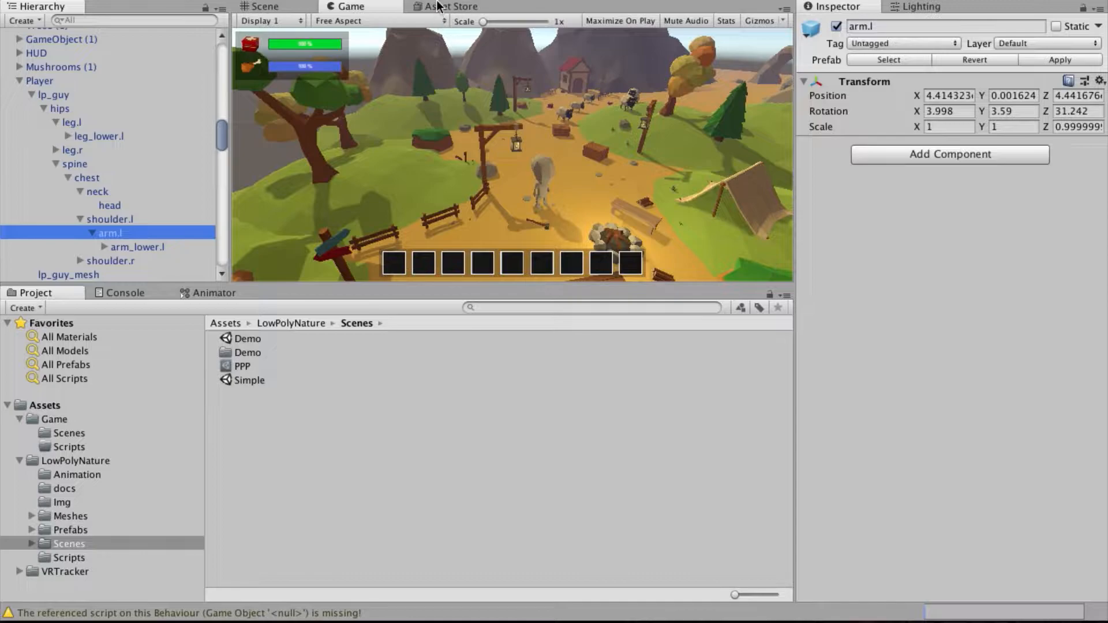
left_click(464, 7)
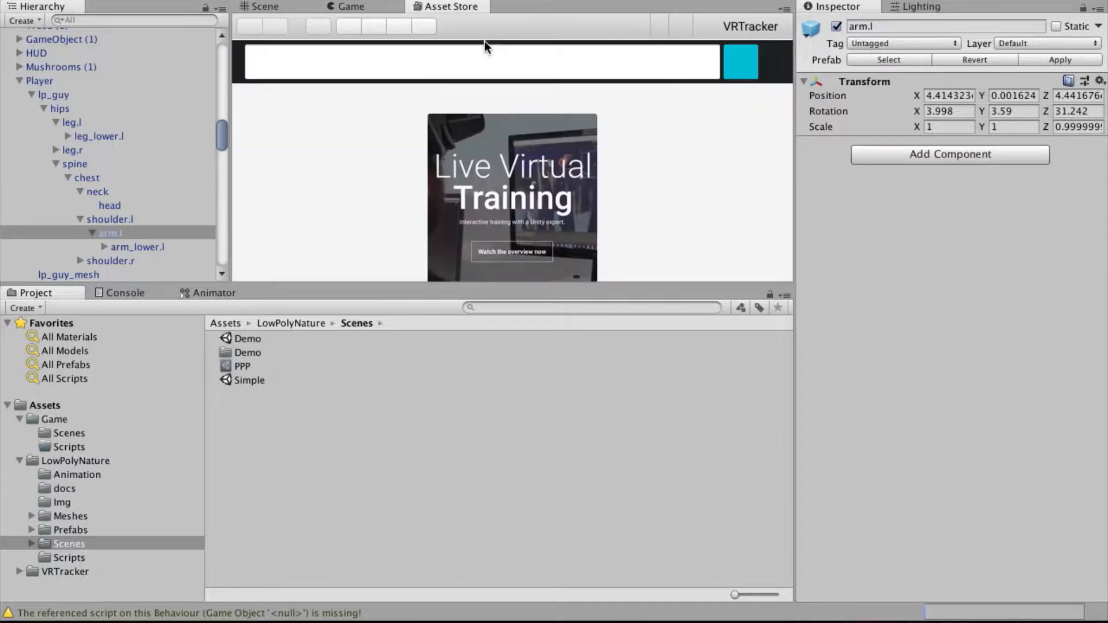
left_click(358, 9)
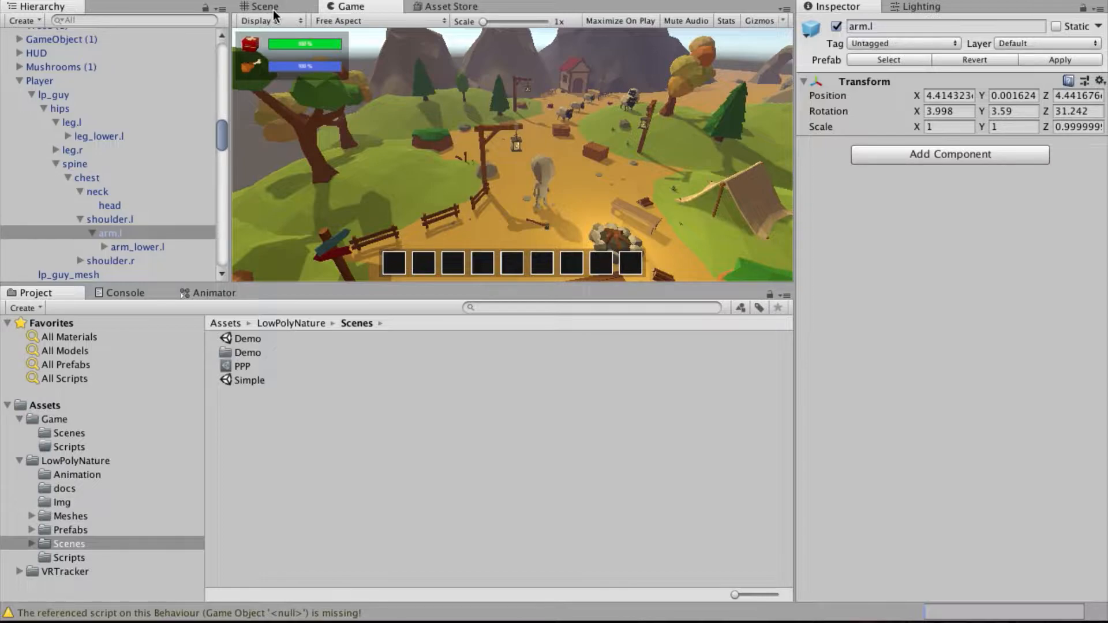
- Return to the scene view, then select and copy every object in the Demo scene's hierarchy
left_click(280, 7)
scroll(23, 98, "up", 10)
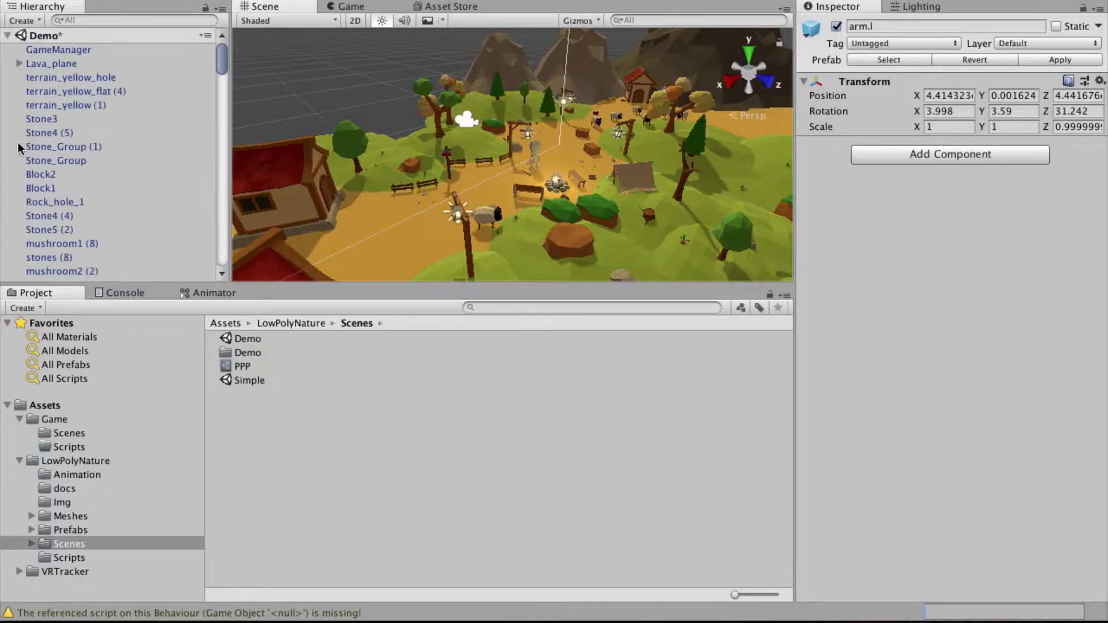
key("super+a")
key("Right")
left_click(66, 46)
scroll(66, 46, "up", 15)
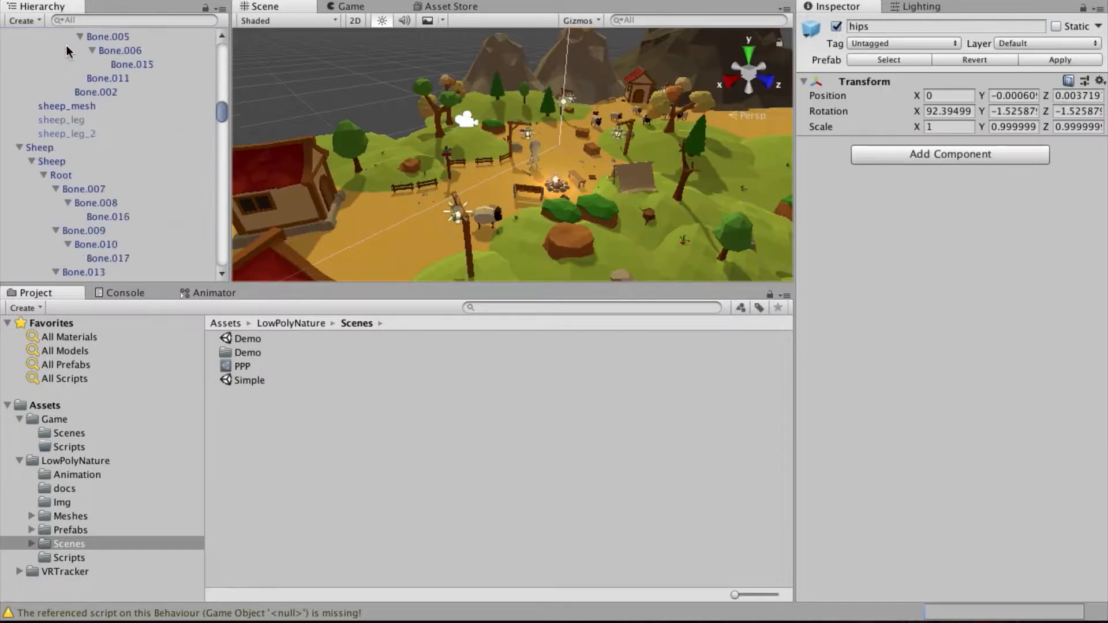
key("super+a")
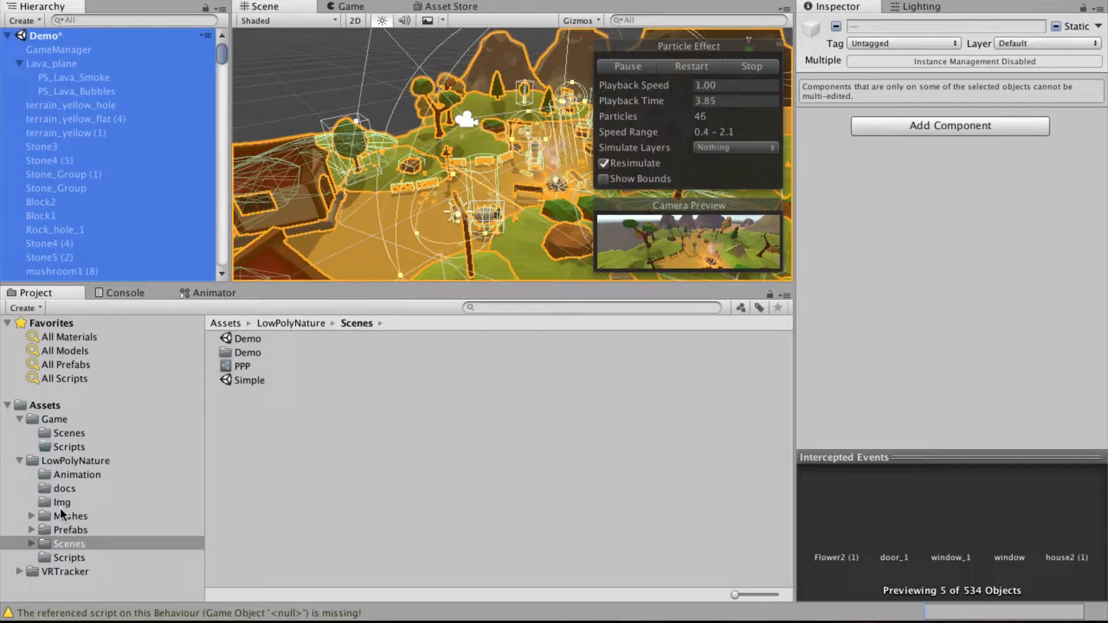
- Open the Main Game scene from the Game/Scenes folder
left_click(48, 434)
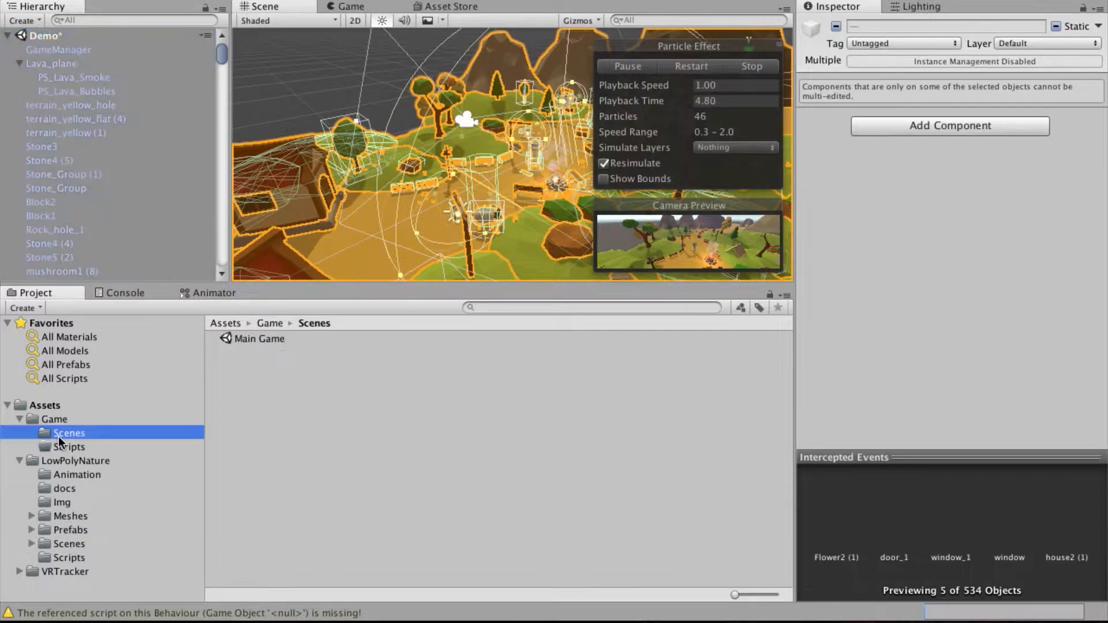
double_click(243, 340)
left_click(495, 204)
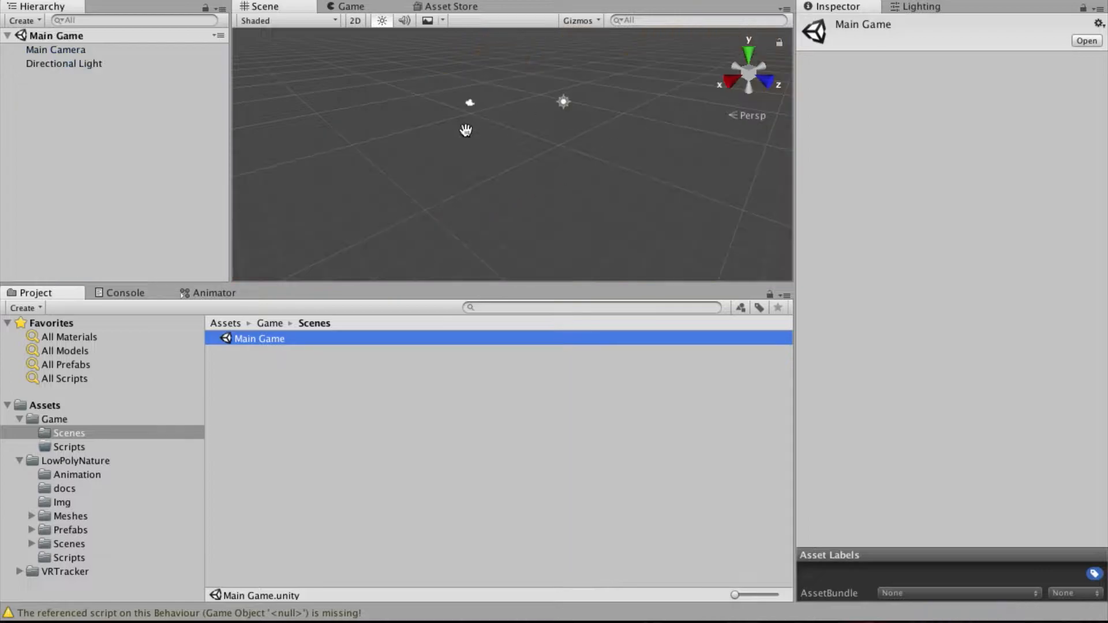
- Paste the copied Demo objects into the Main Game scene and delete its original Directional Light
left_click(154, 165)
key("super+v")
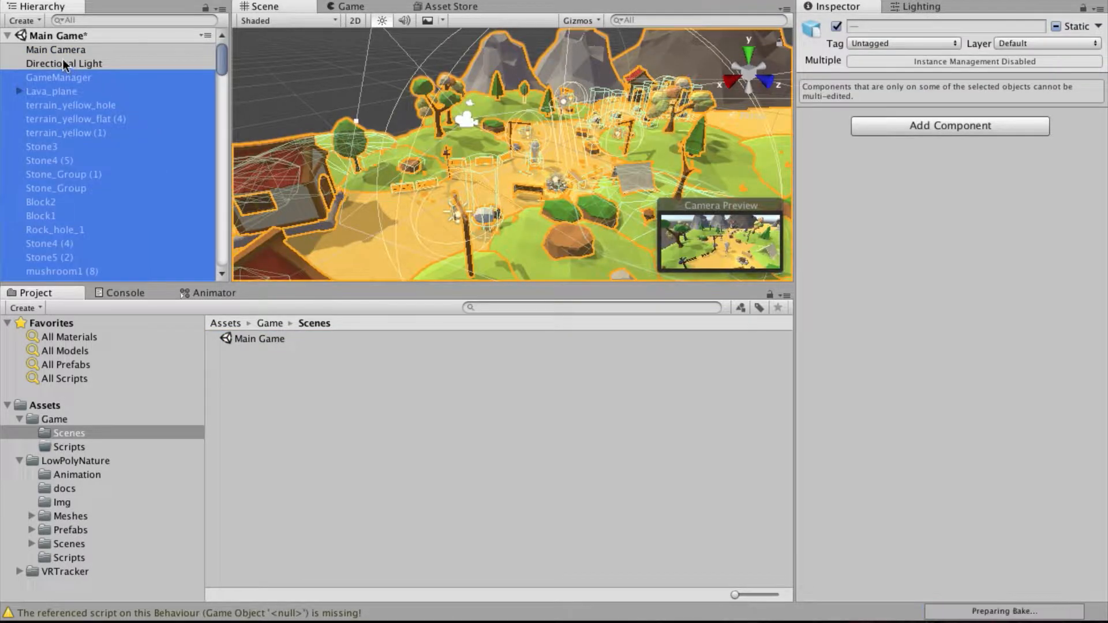
left_click(64, 62)
key("super+BackSpace")
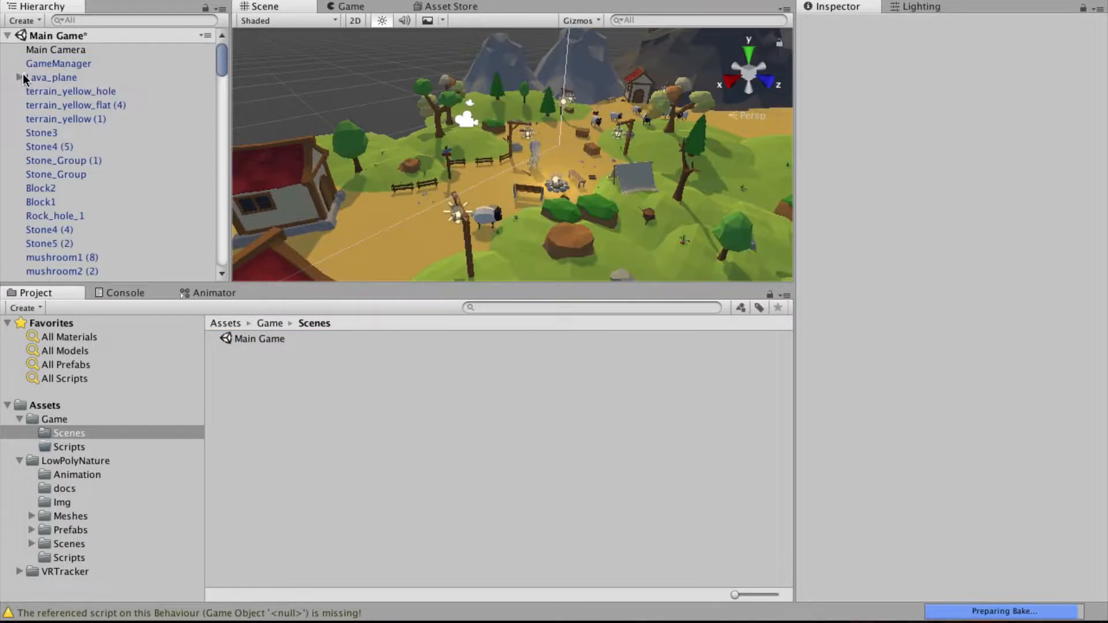
- Create an empty game object under Main Camera and name it Environnement
left_click(62, 50)
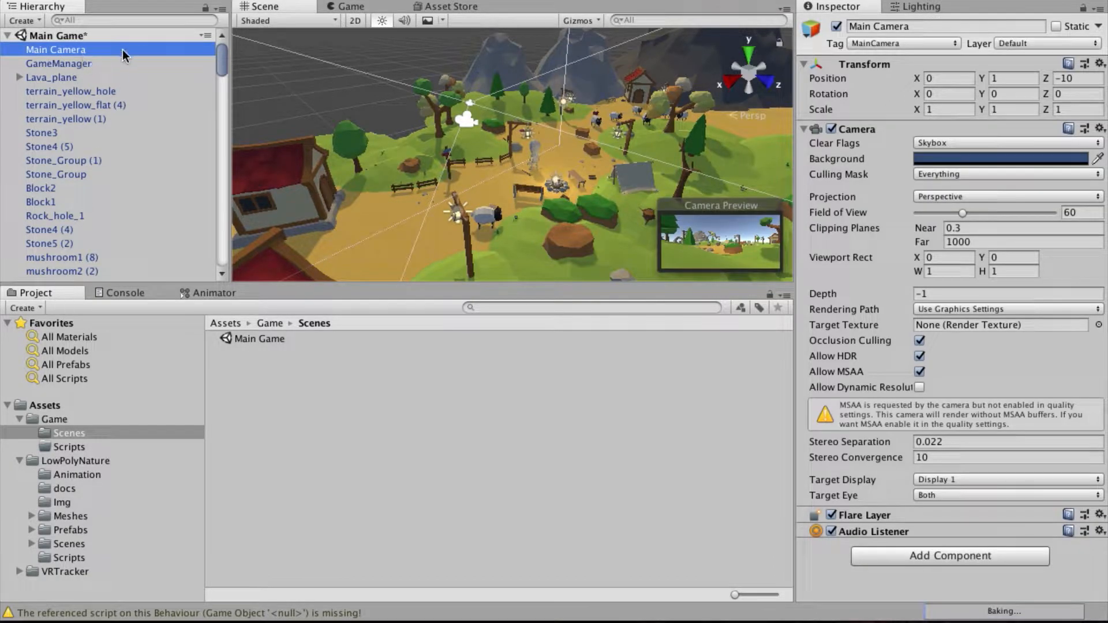
right_click(108, 50)
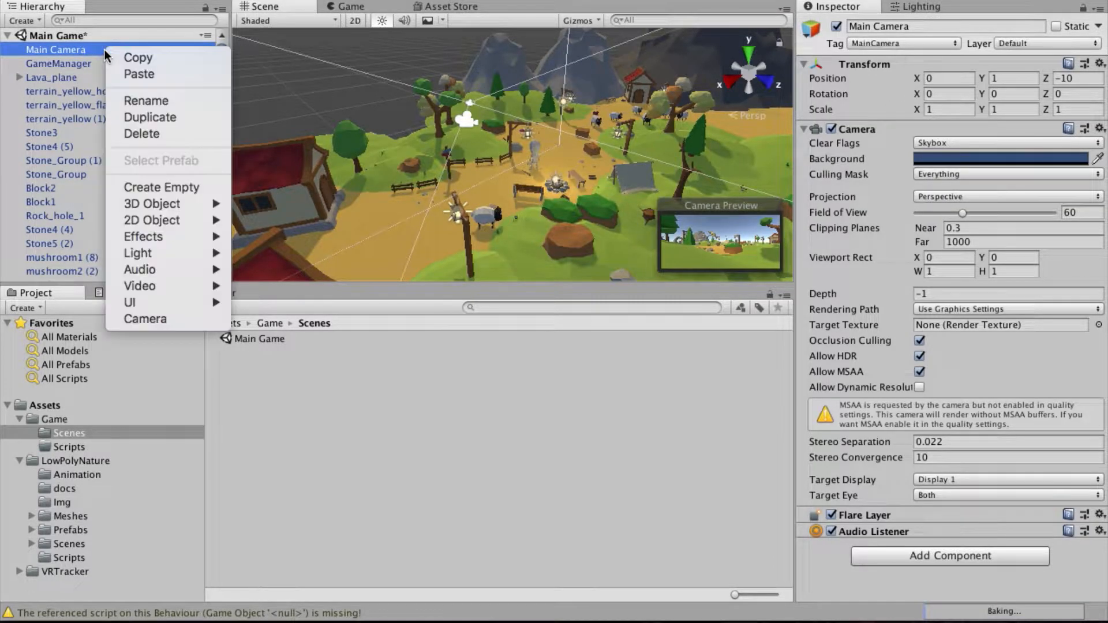
left_click(185, 193)
left_click(65, 62)
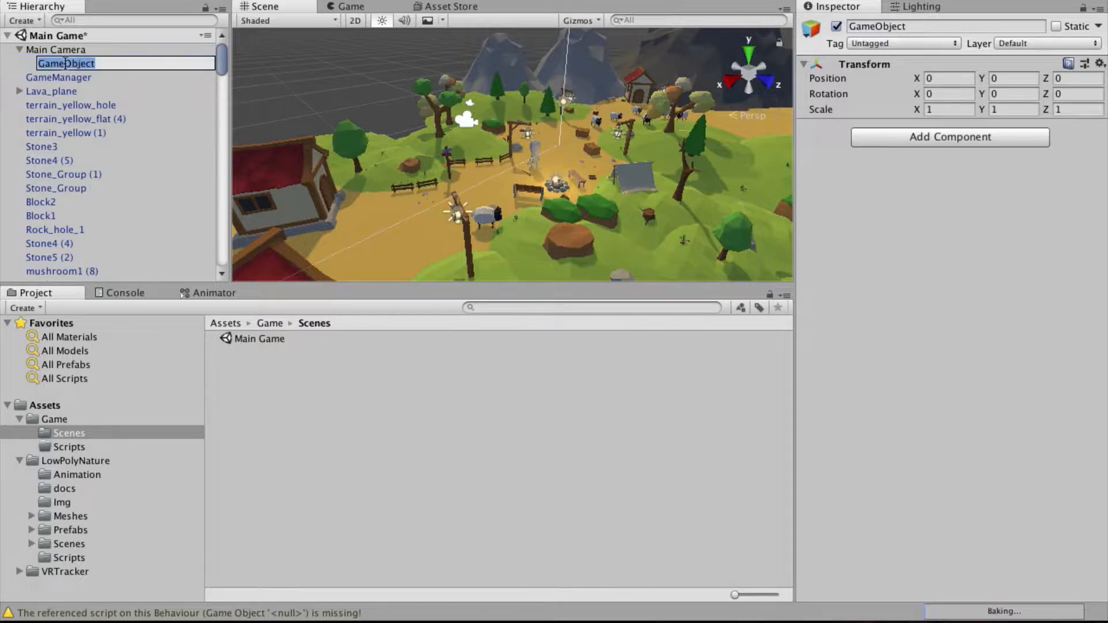
type("Envi")
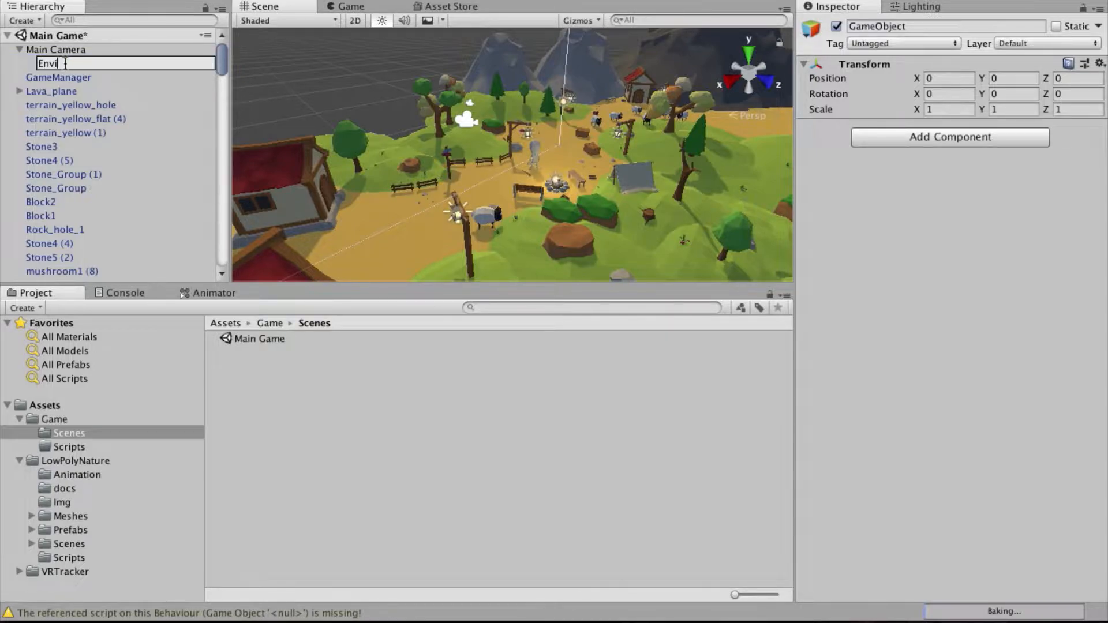
type("ronnement")
key("Return")
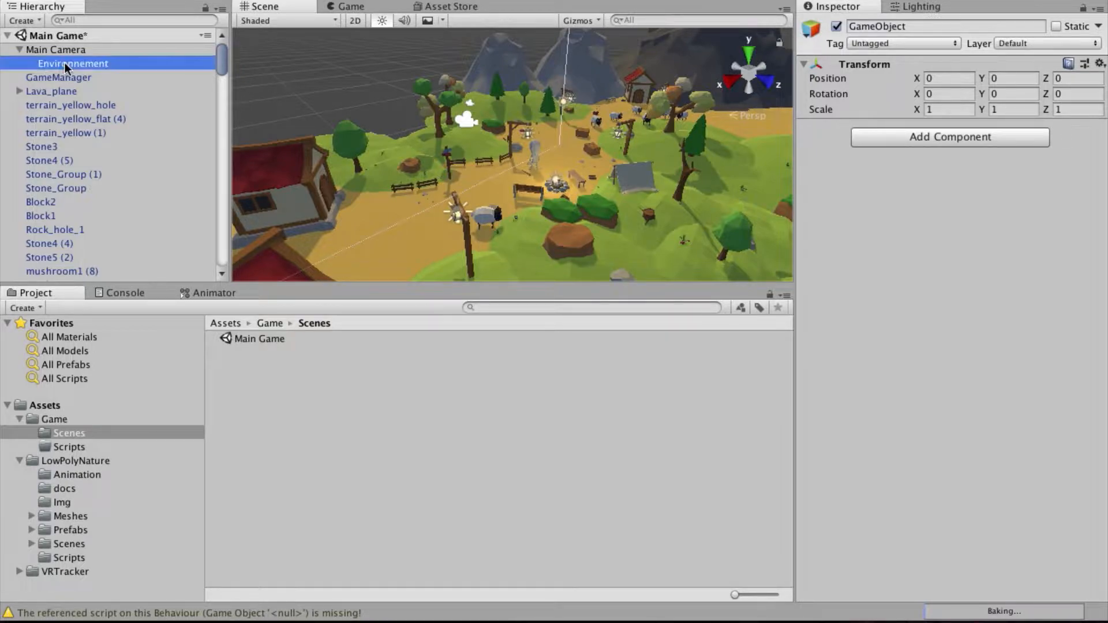
- Move Environnement out of Main Camera to the top of the scene, then parent every object from Lava_plane to the end of the list under it
left_click_drag(66, 62, 55, 44)
left_click(44, 90)
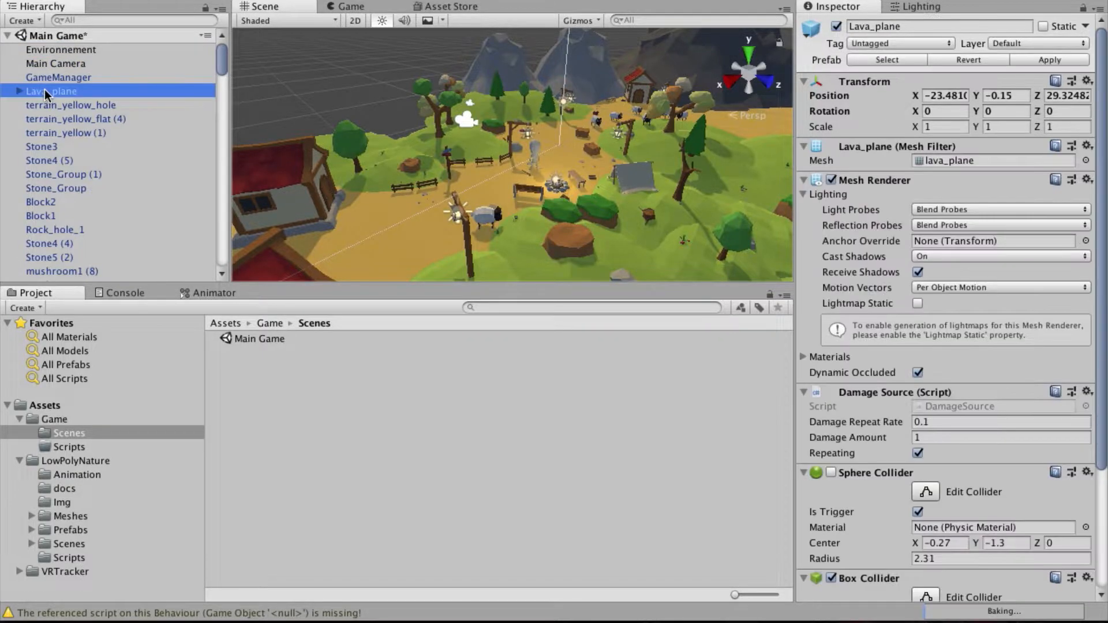
scroll(44, 89, "down", 15)
left_click(36, 276, "shift")
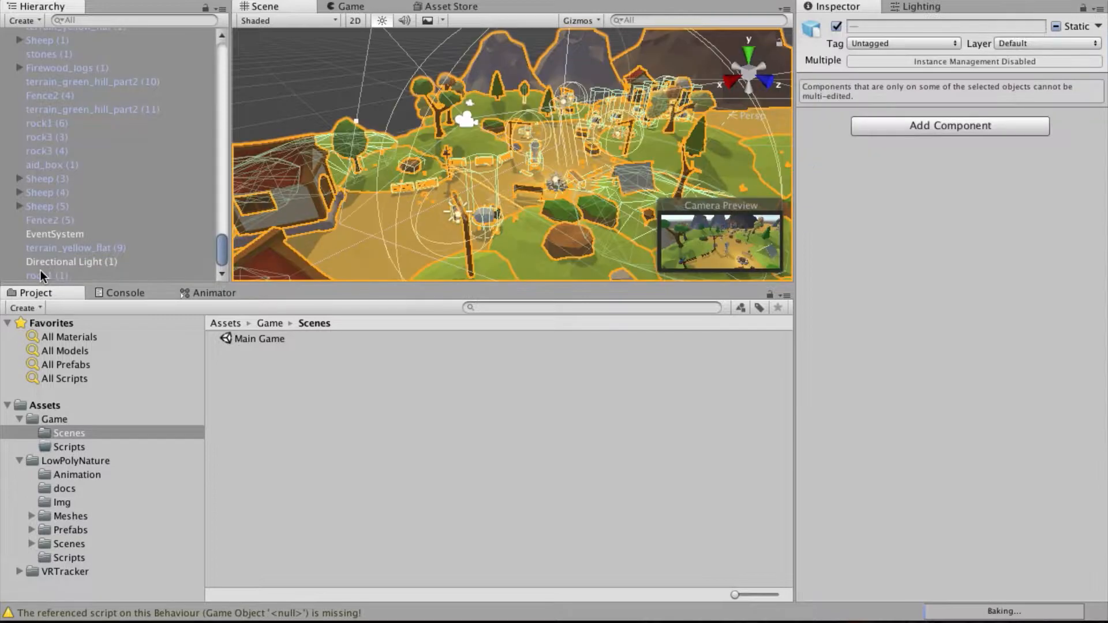
scroll(49, 108, "up", 15)
left_click_drag(49, 109, 61, 51)
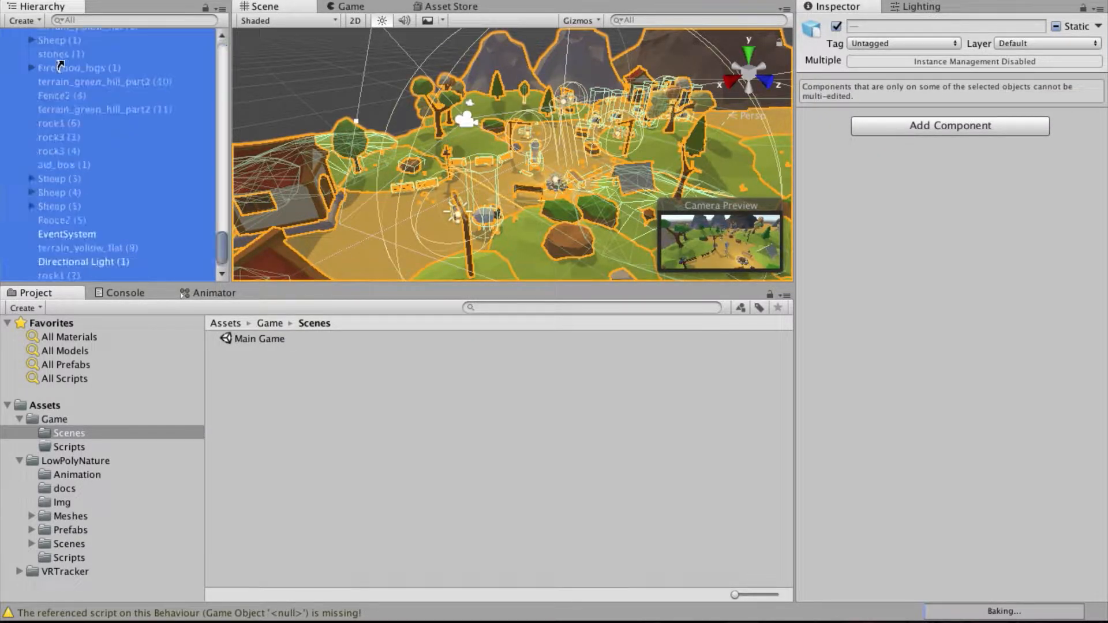
scroll(32, 144, "up", 15)
- Find the Player object inside Environnement, move it to the scene root above Environnement, and save the scene
left_click(41, 133)
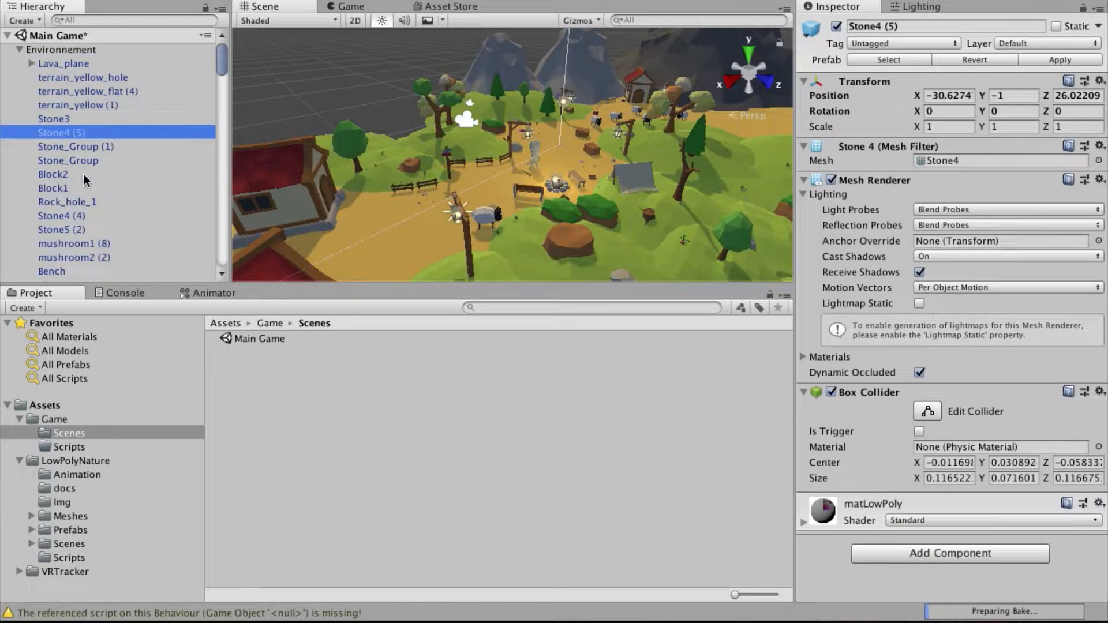
scroll(83, 174, "down", 10)
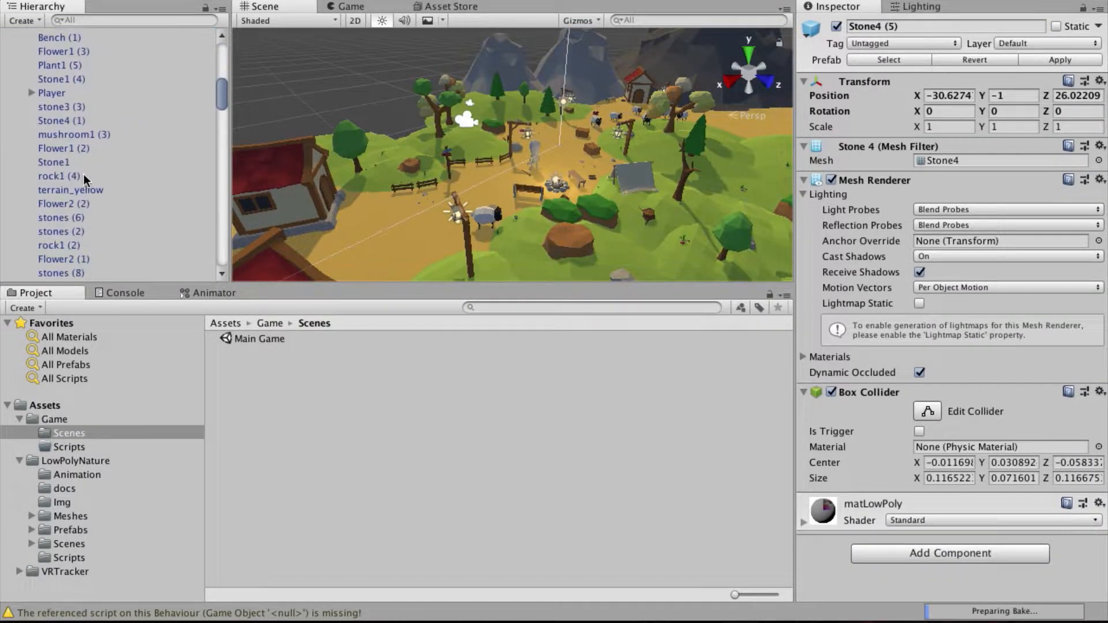
left_click(153, 19)
type("play")
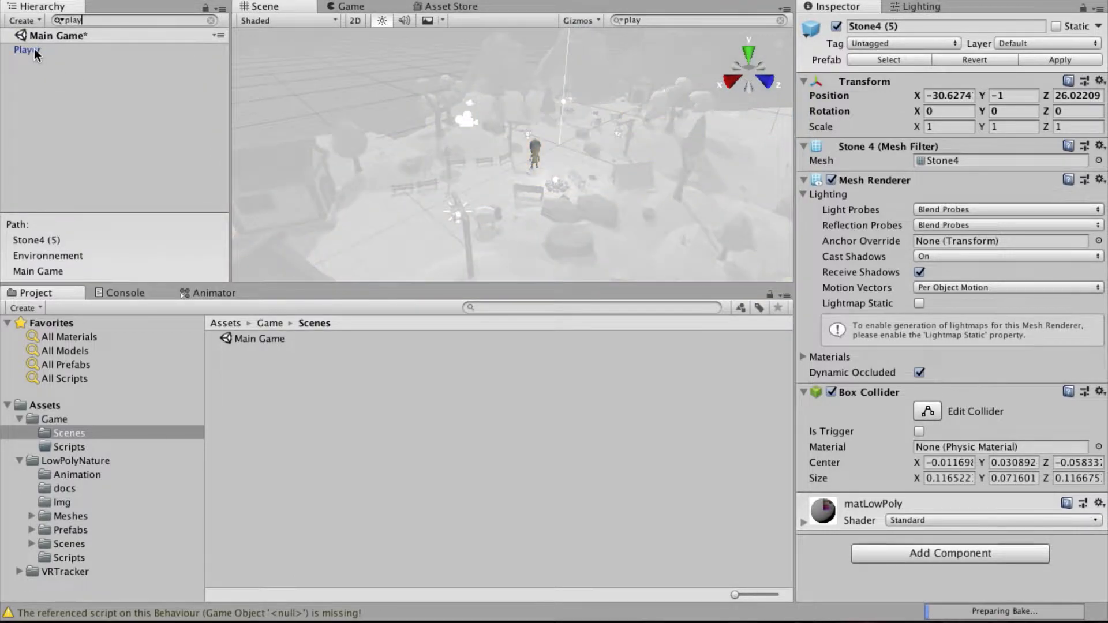
left_click(30, 50)
left_click(212, 19)
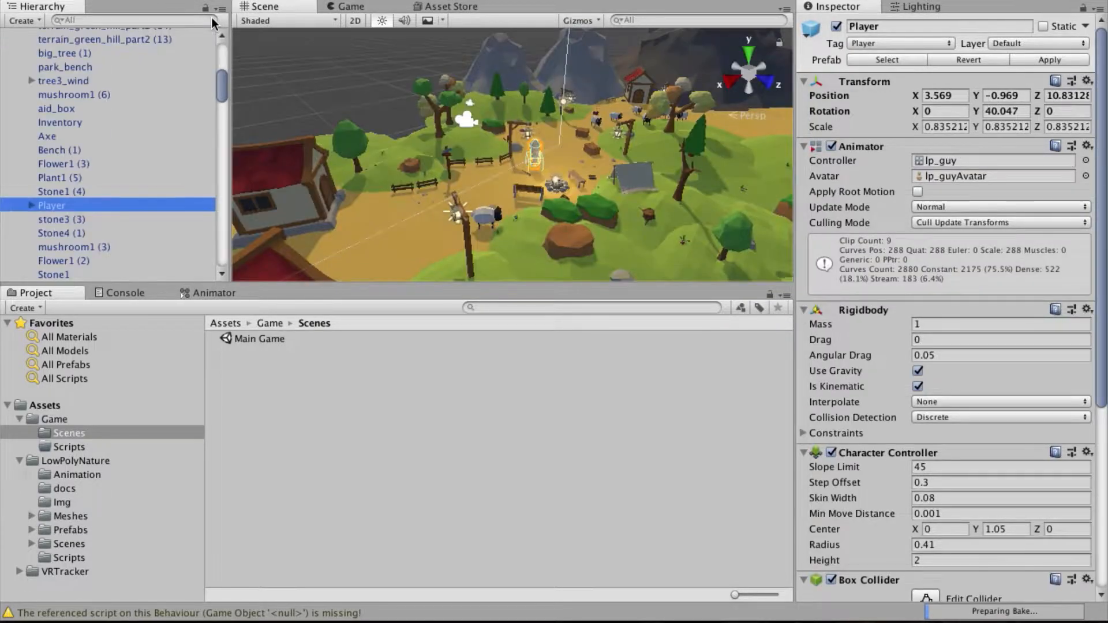
left_click_drag(90, 206, 78, 50)
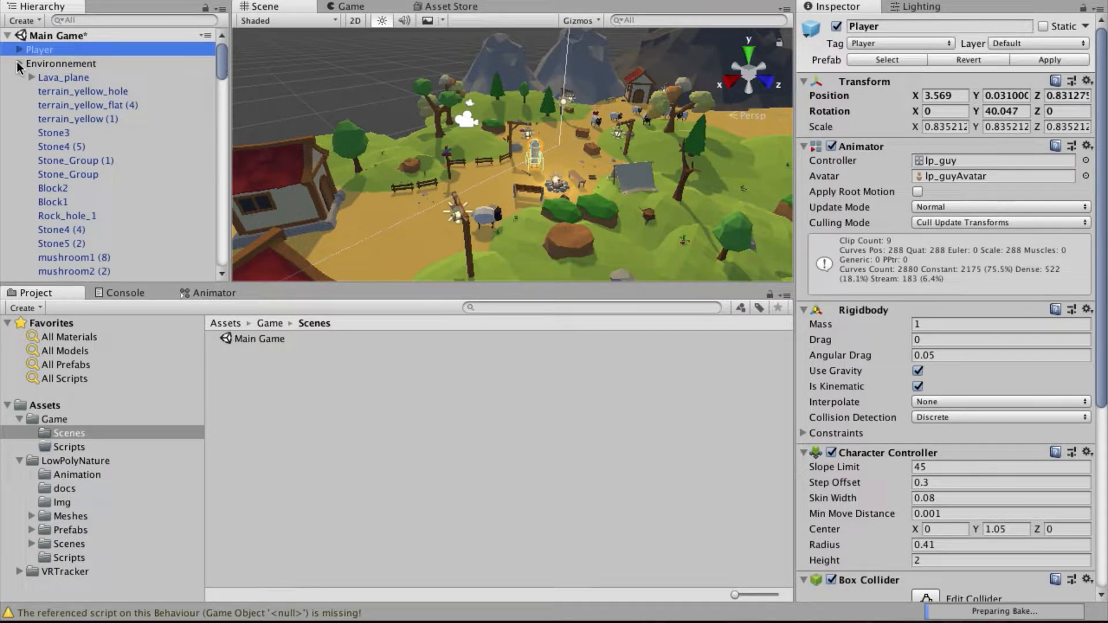
left_click(19, 64)
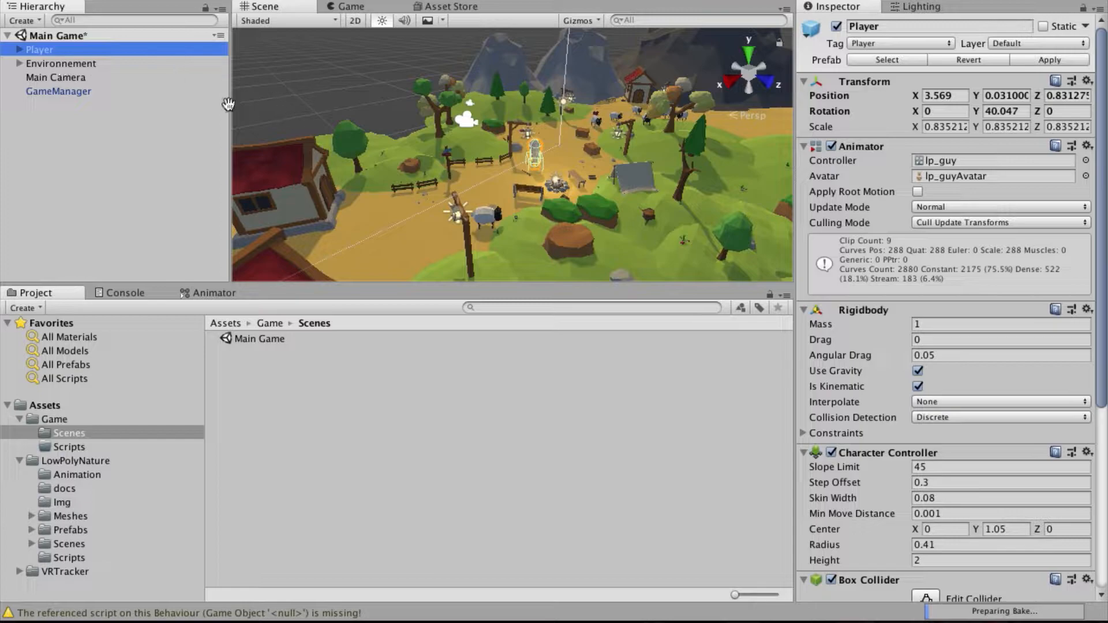
left_click(20, 64)
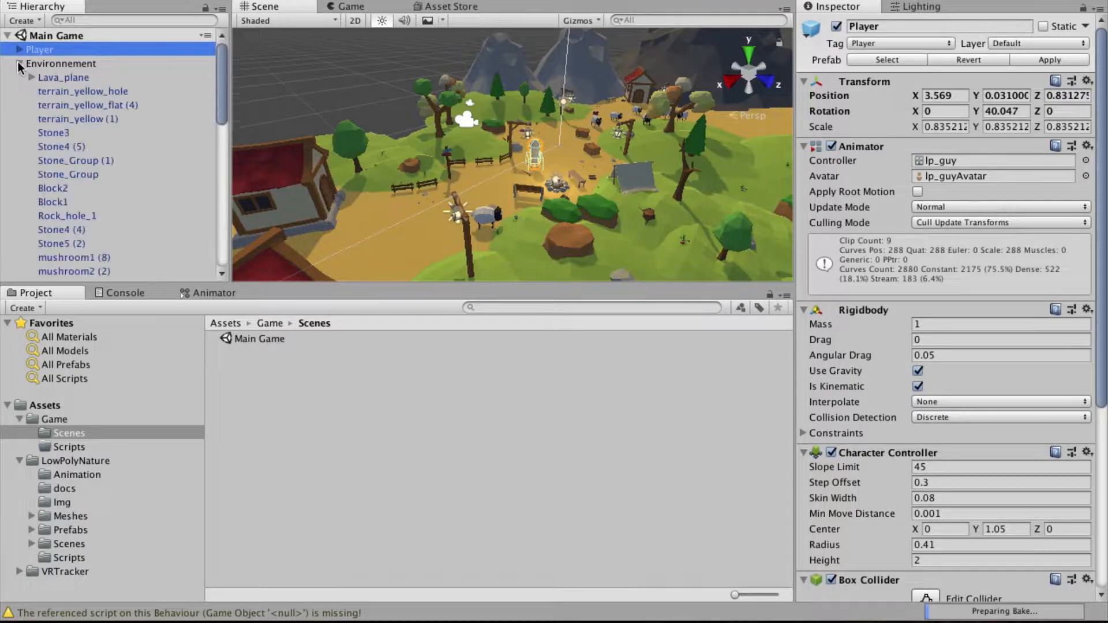
left_click(20, 63)
left_click(20, 64)
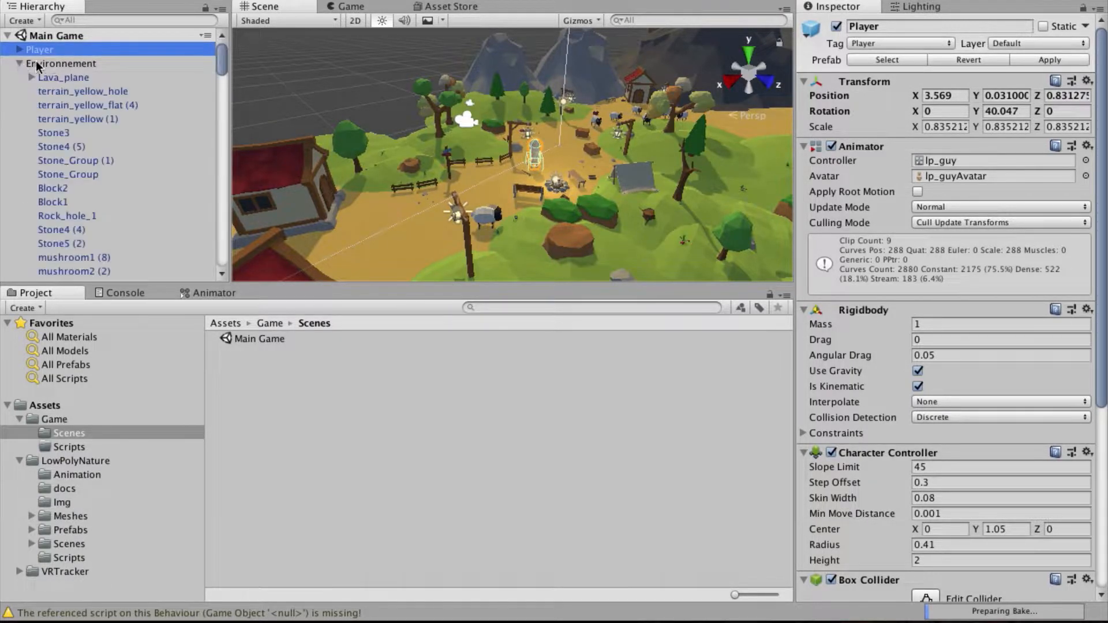
- Find the demo's Camera object inside Environnement, set its tag to Untagged, and save the scene
left_click(118, 34)
left_click(111, 21)
type("cam")
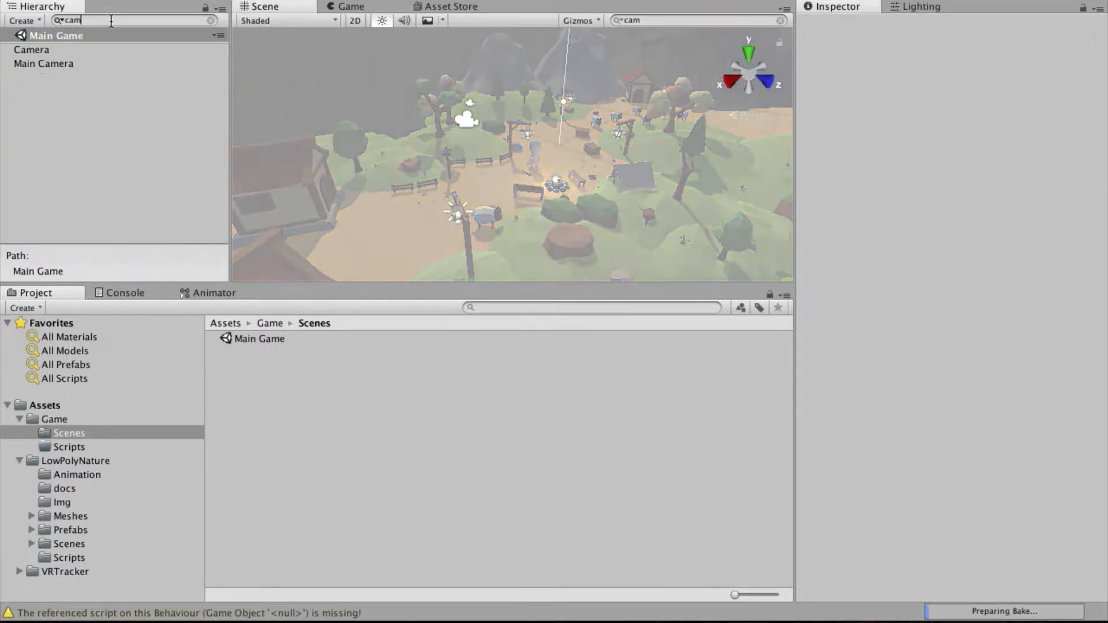
left_click(56, 50)
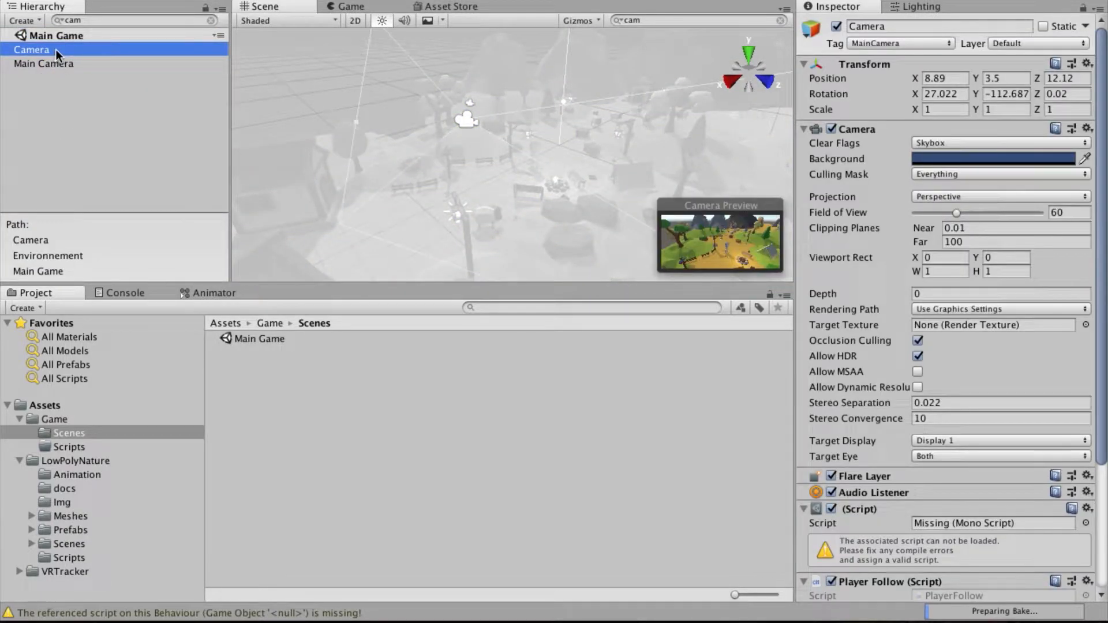
left_click(911, 43)
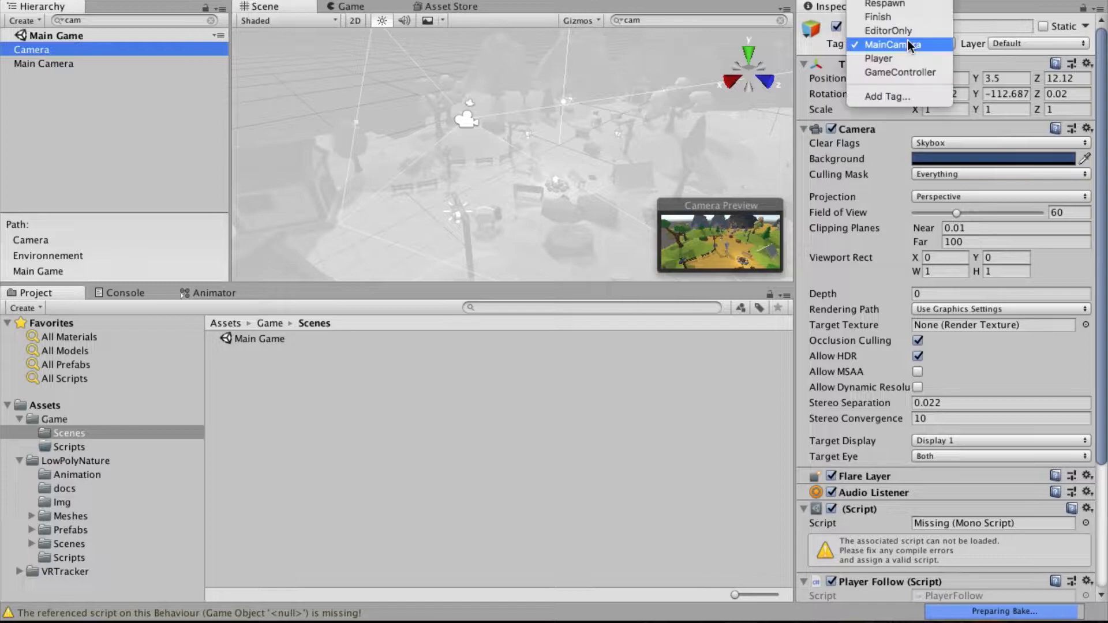
left_click(910, 3)
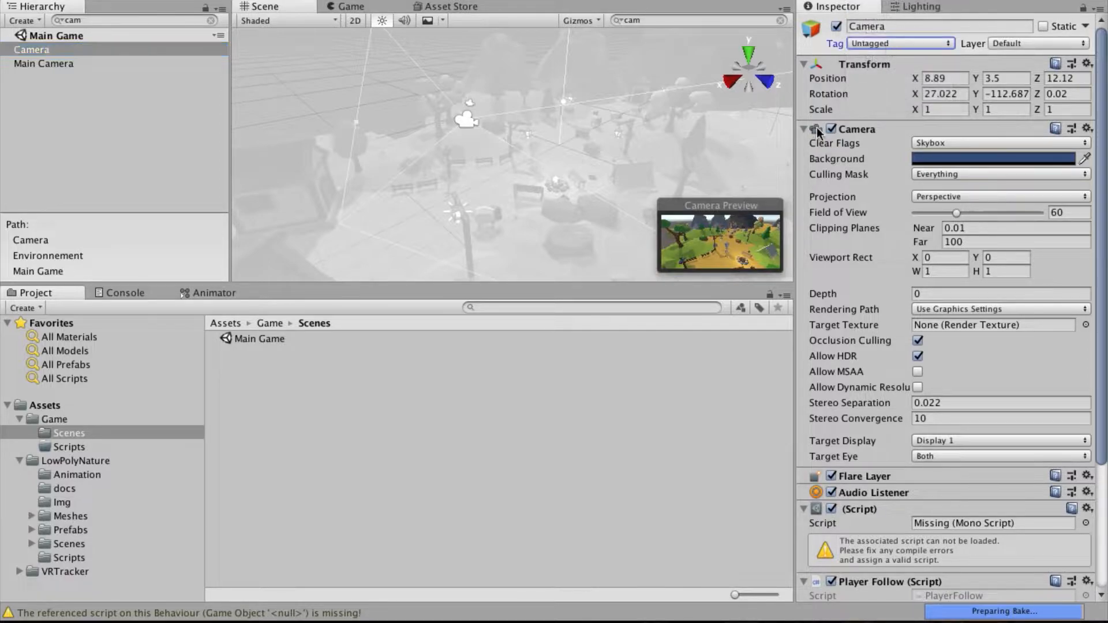
scroll(843, 341, "down", 5)
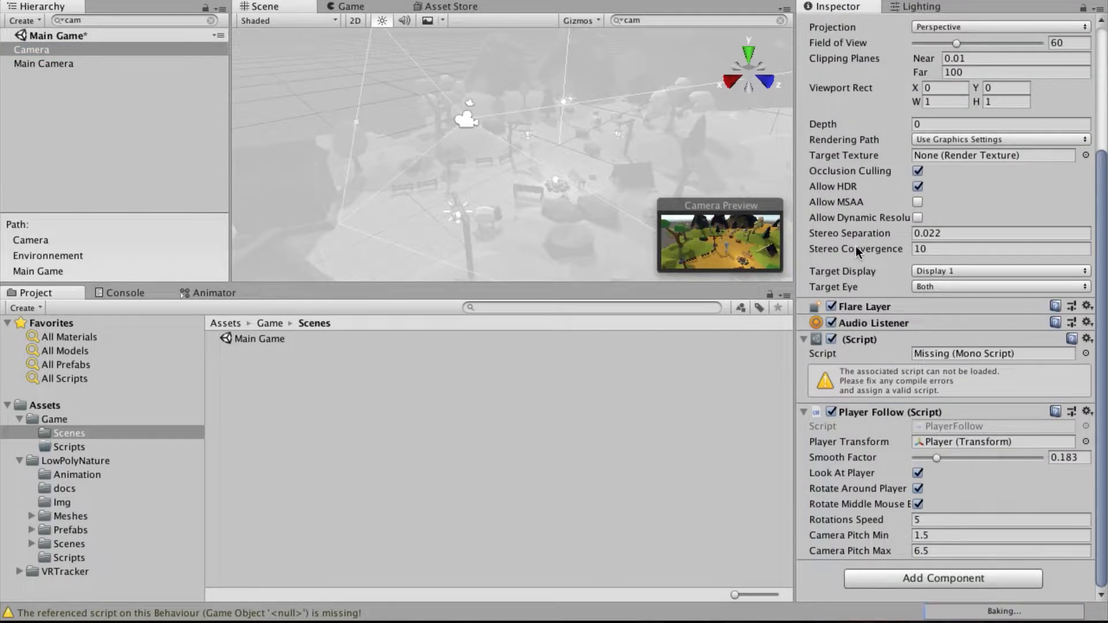
scroll(860, 173, "up", 5)
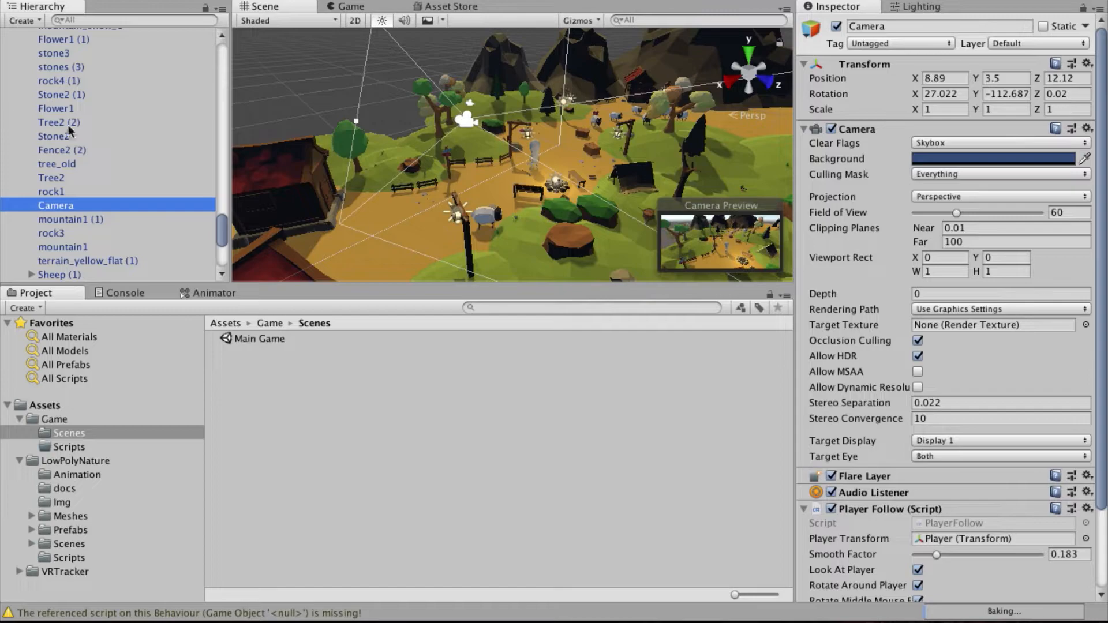
scroll(71, 133, "up", 15)
left_click(19, 64)
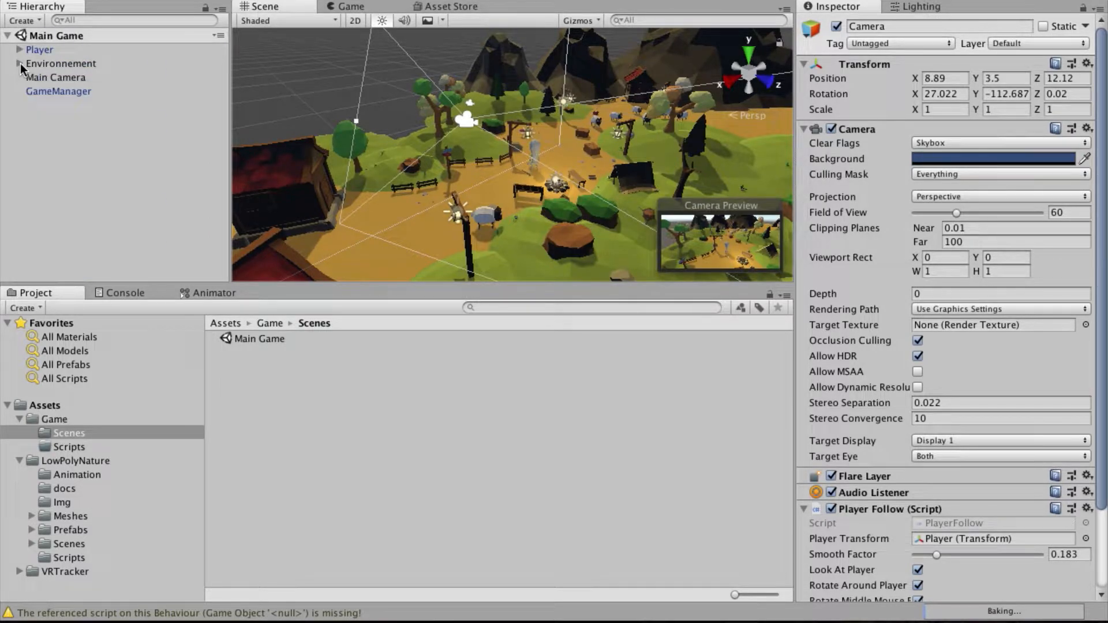
- Run the game and examine Main Camera's settings while it plays
left_click(38, 90)
left_click(55, 77)
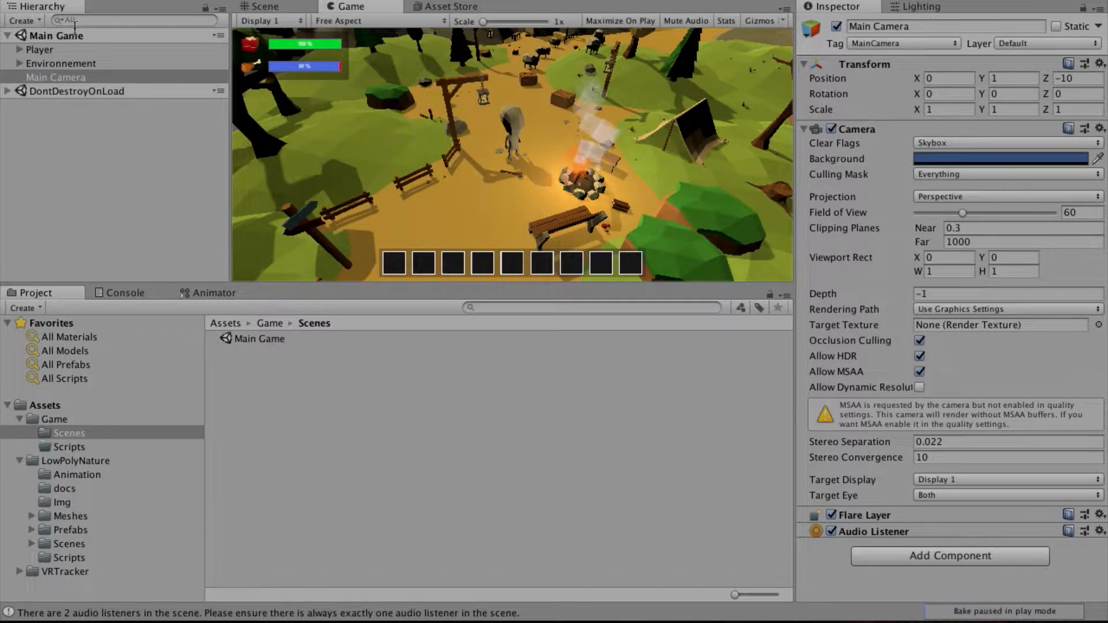
left_click(60, 77)
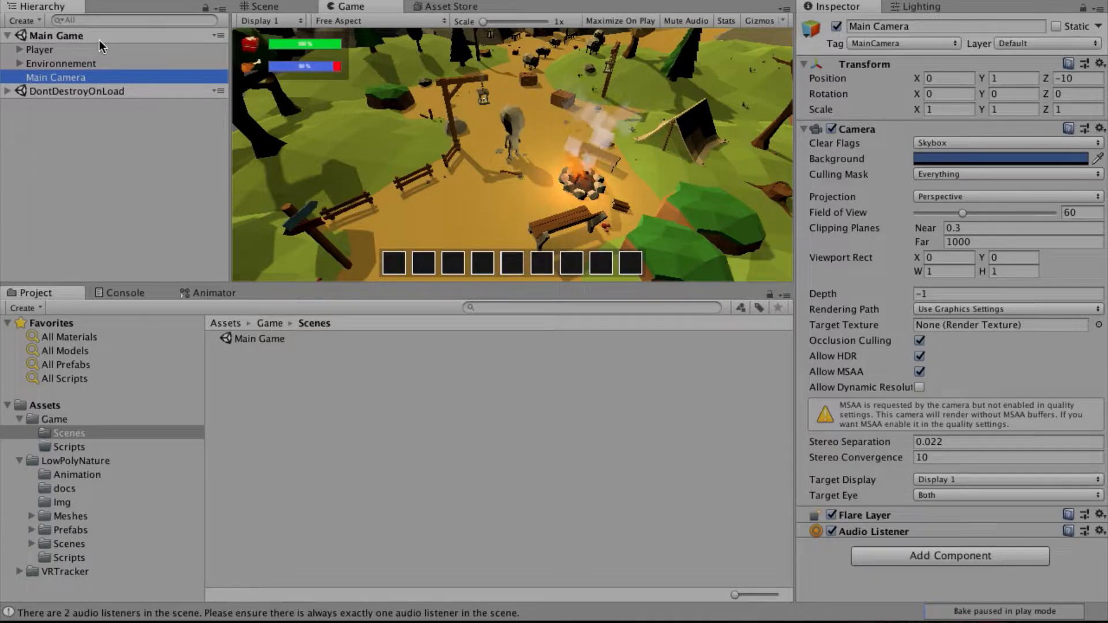
left_click(877, 159)
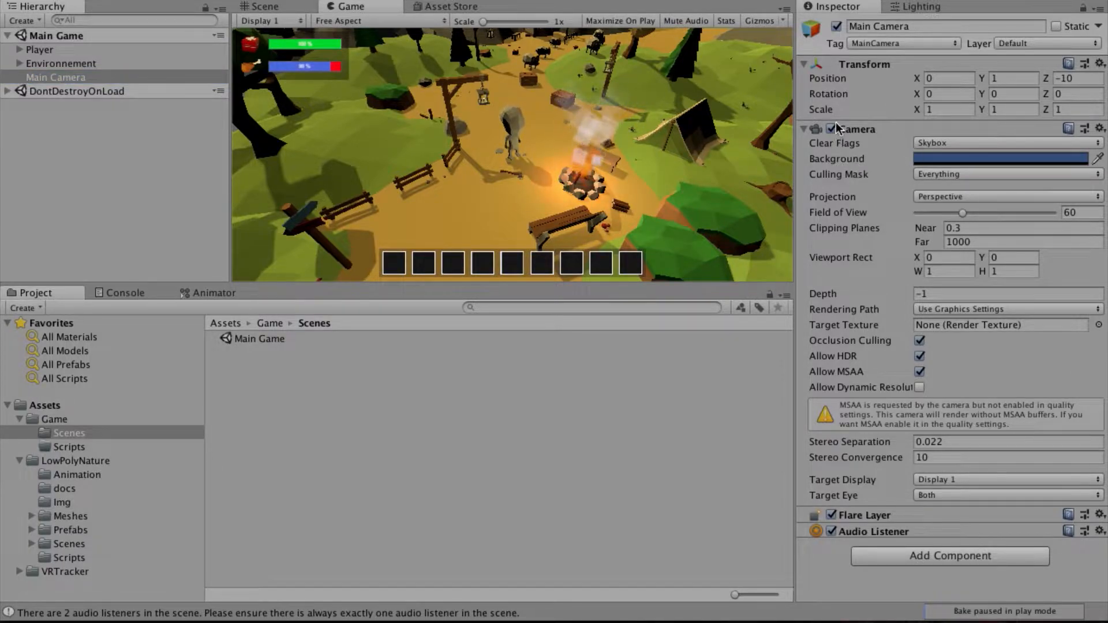
- Find the demo's Camera object, turn its Camera component off and back on to compare the game views, and stop the game
left_click(182, 20)
type("camer")
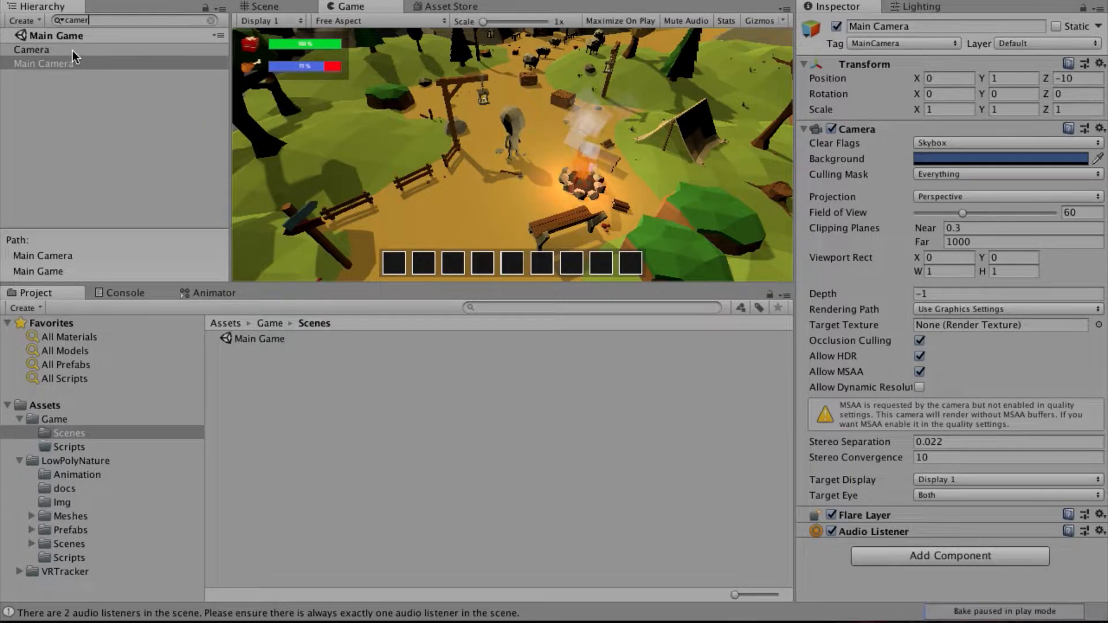
left_click(71, 50)
left_click(831, 128)
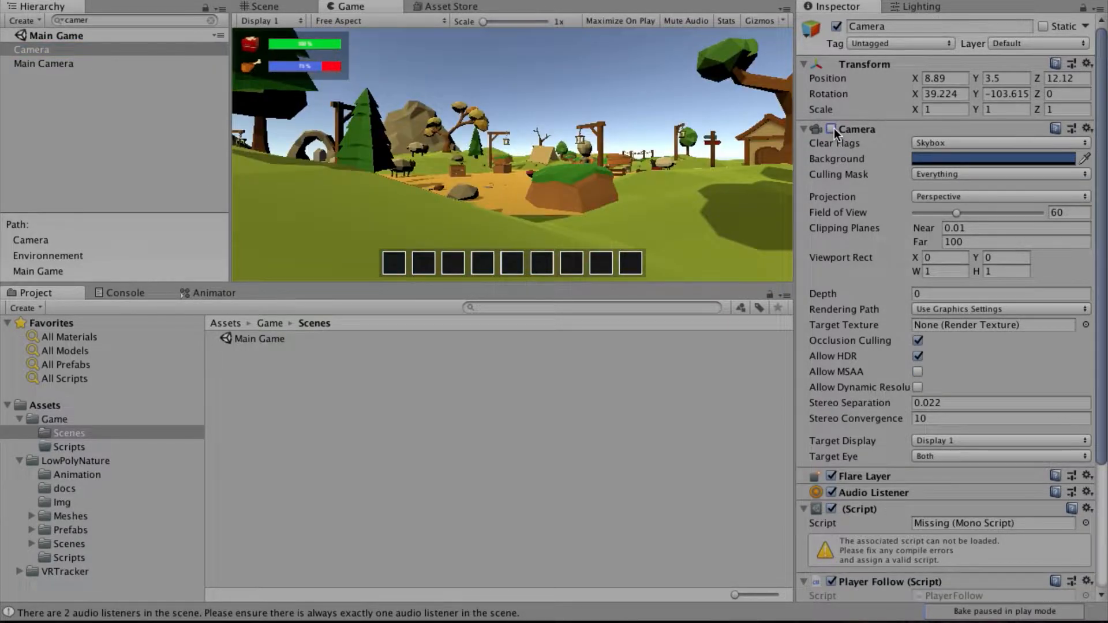
left_click(834, 129)
left_click(534, 1)
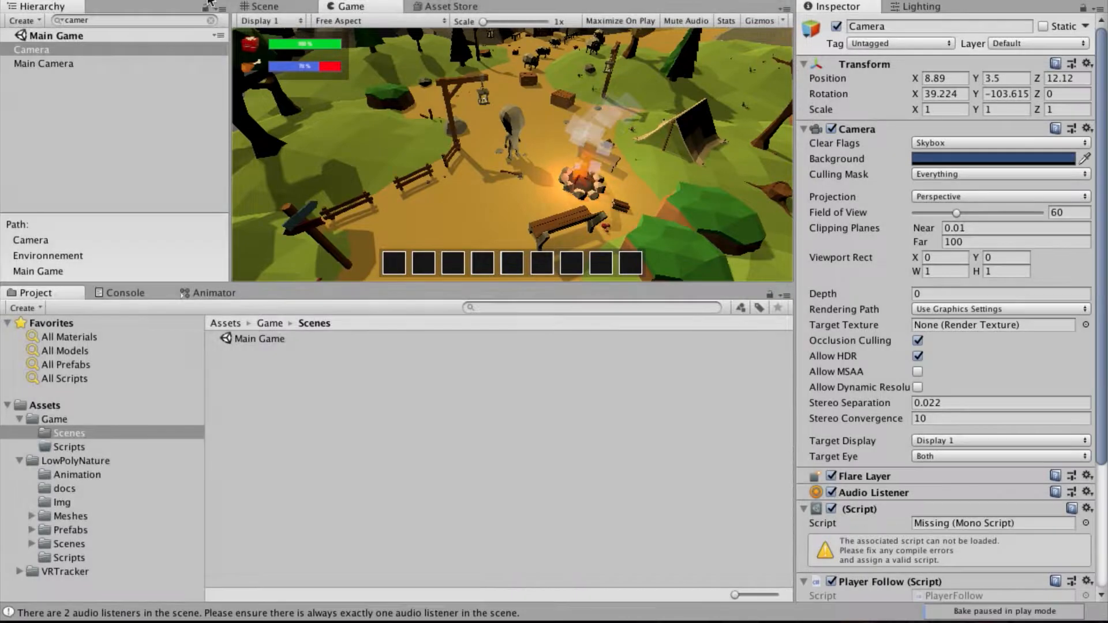
- Deactivate the demo's Camera object inside Environnement
left_click(836, 27)
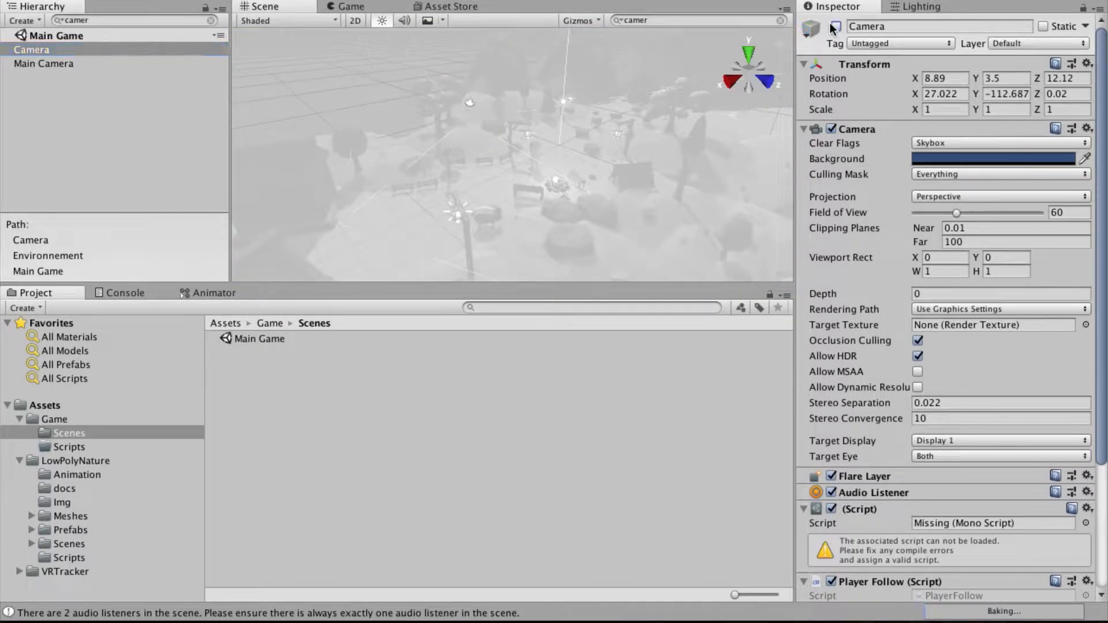
left_click(72, 63)
left_click(76, 49)
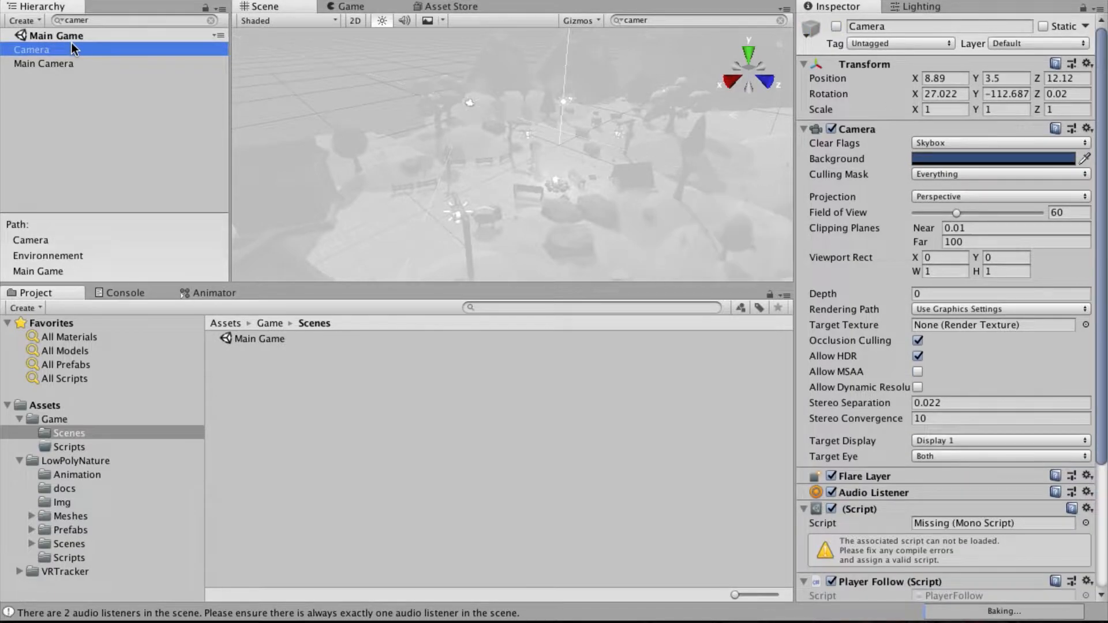
left_click(211, 21)
scroll(46, 79, "up", 10)
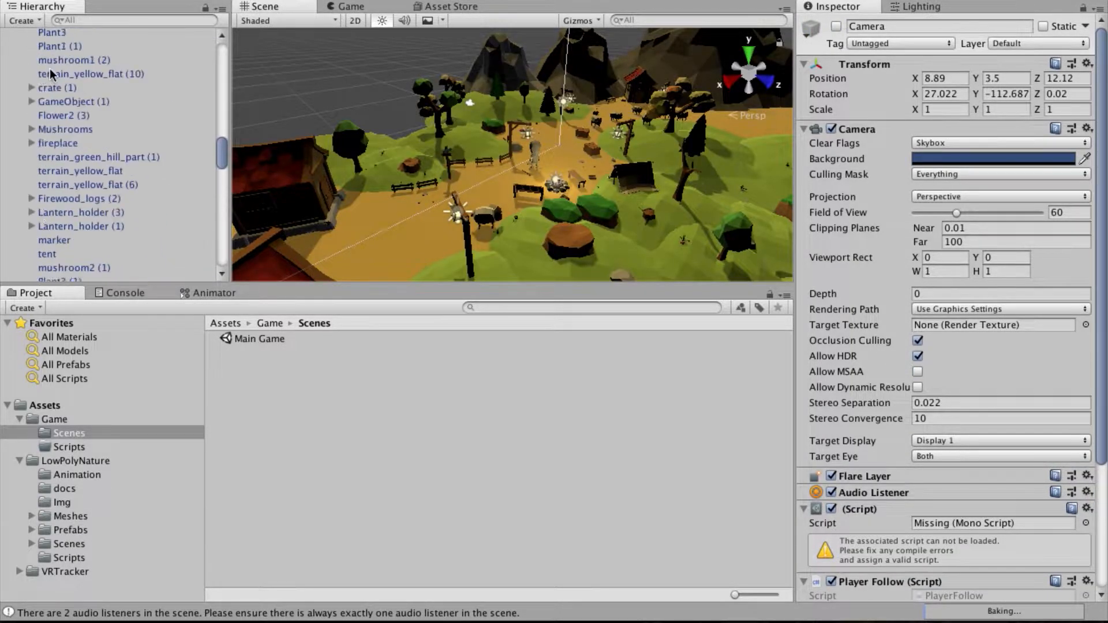
scroll(47, 79, "up", 5)
- Find the HUD object inside Environnement, deactivate it, and save the scene
left_click(104, 20)
type("hud")
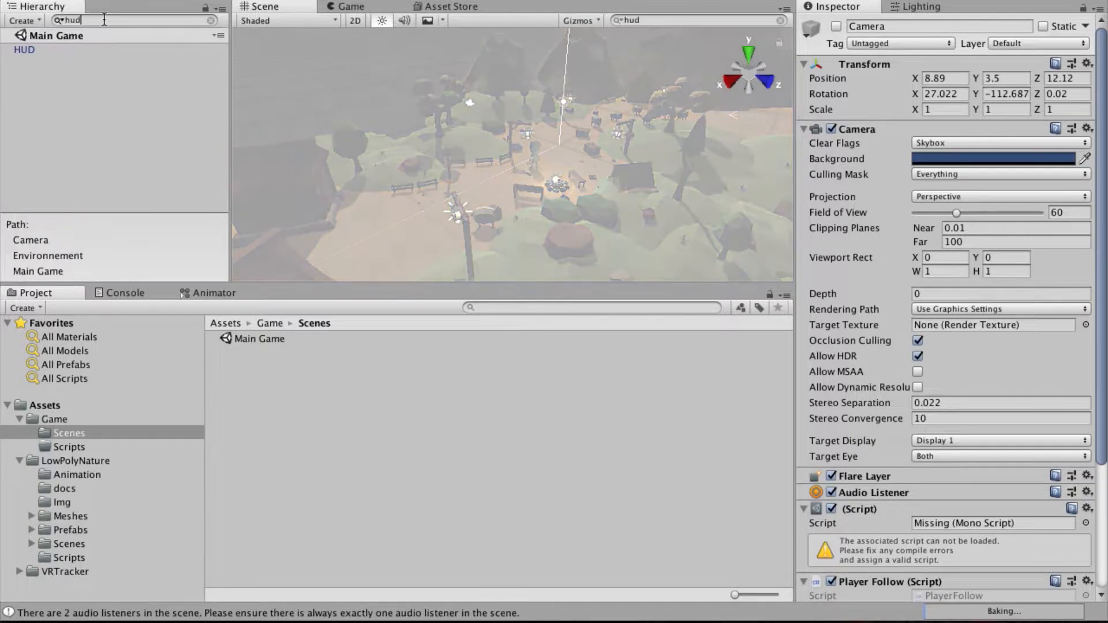
left_click(51, 50)
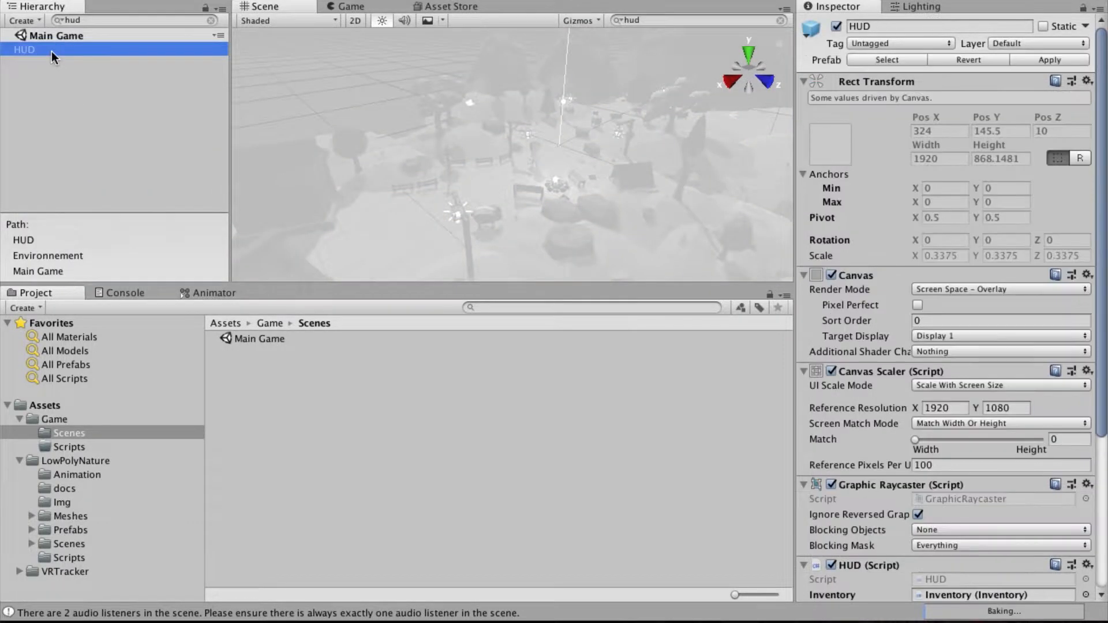
left_click(838, 27)
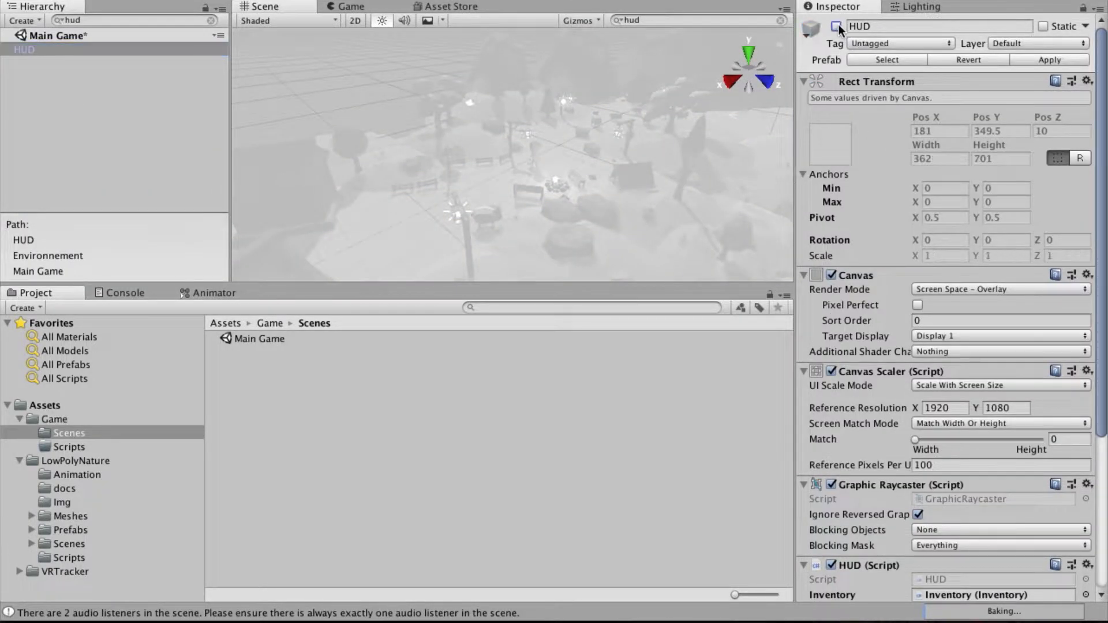
left_click(212, 20)
scroll(133, 70, "up", 5)
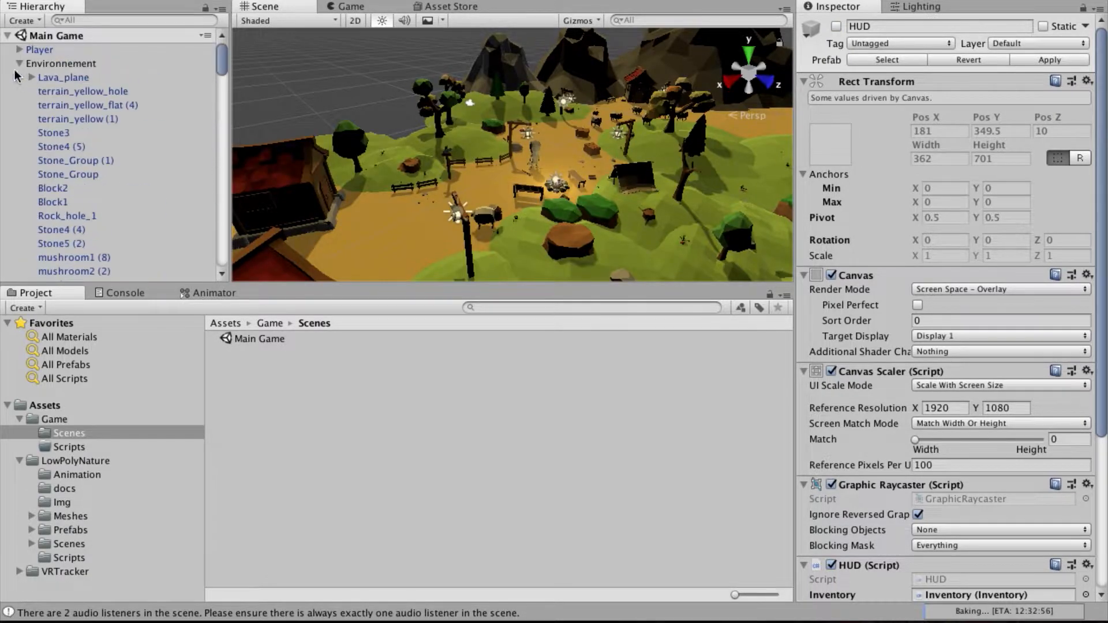
left_click(19, 63)
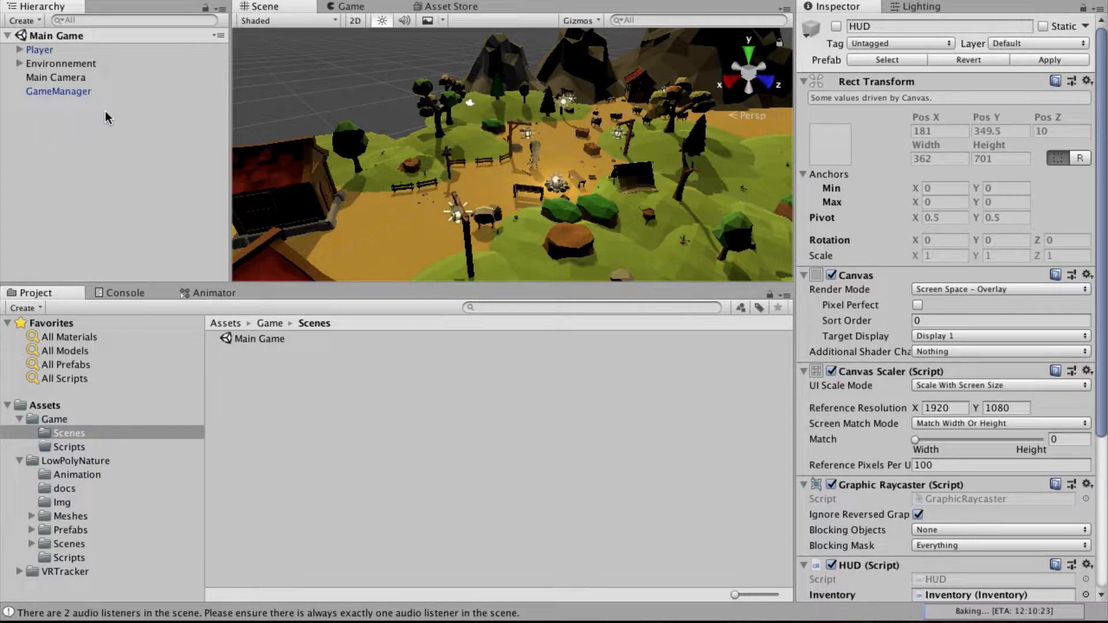
- Run the game and set Main Camera's Y position to 1.61
key("ctrl+p")
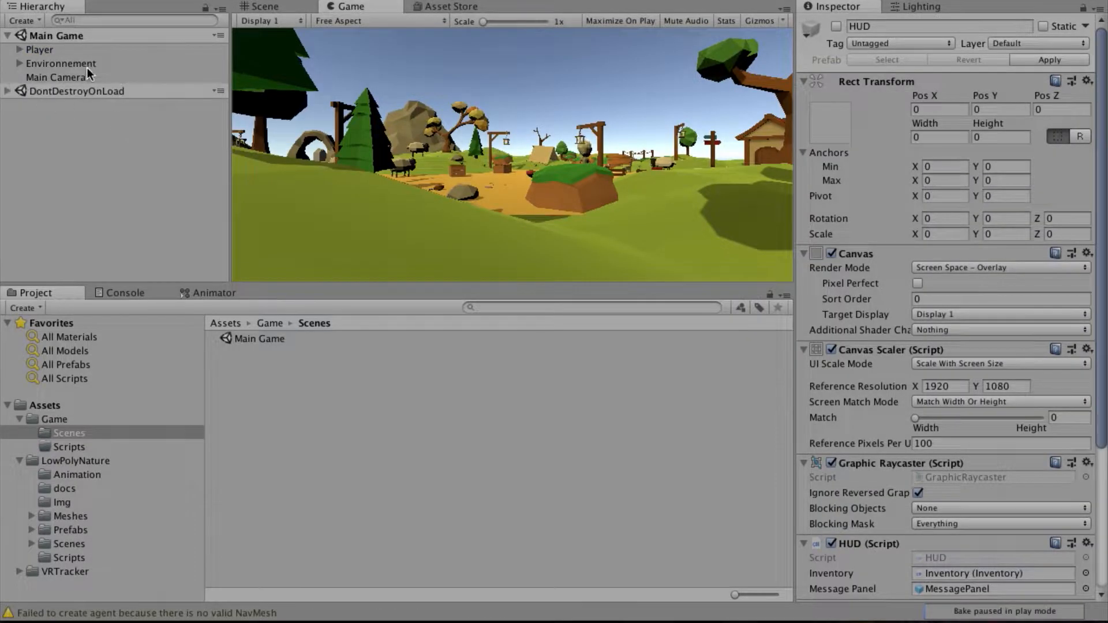
left_click(67, 75)
left_click(992, 79)
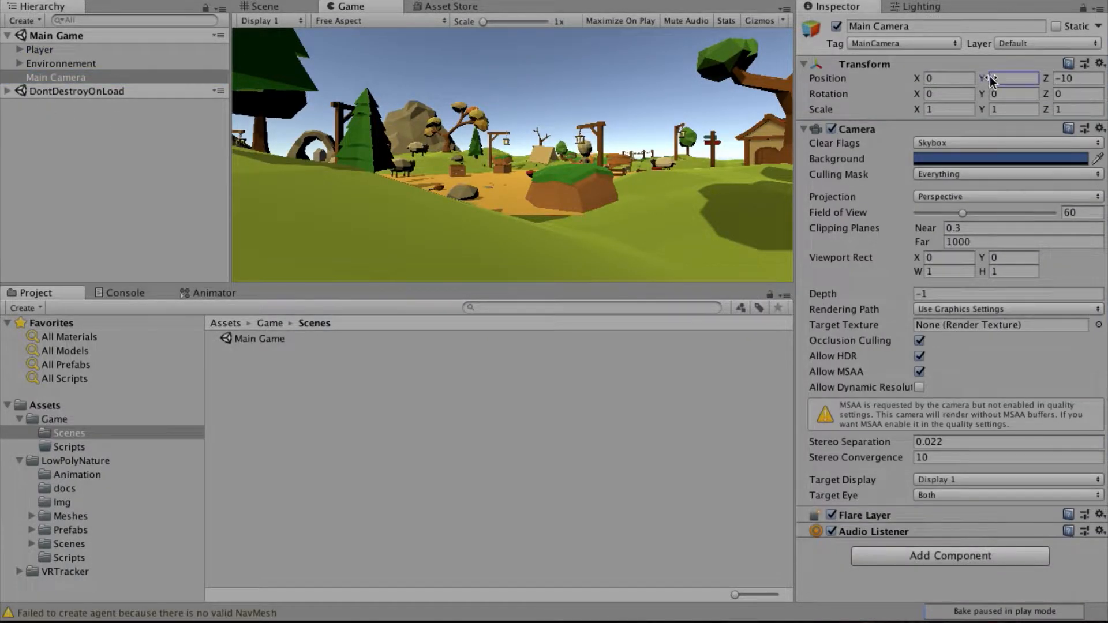
type("1.61")
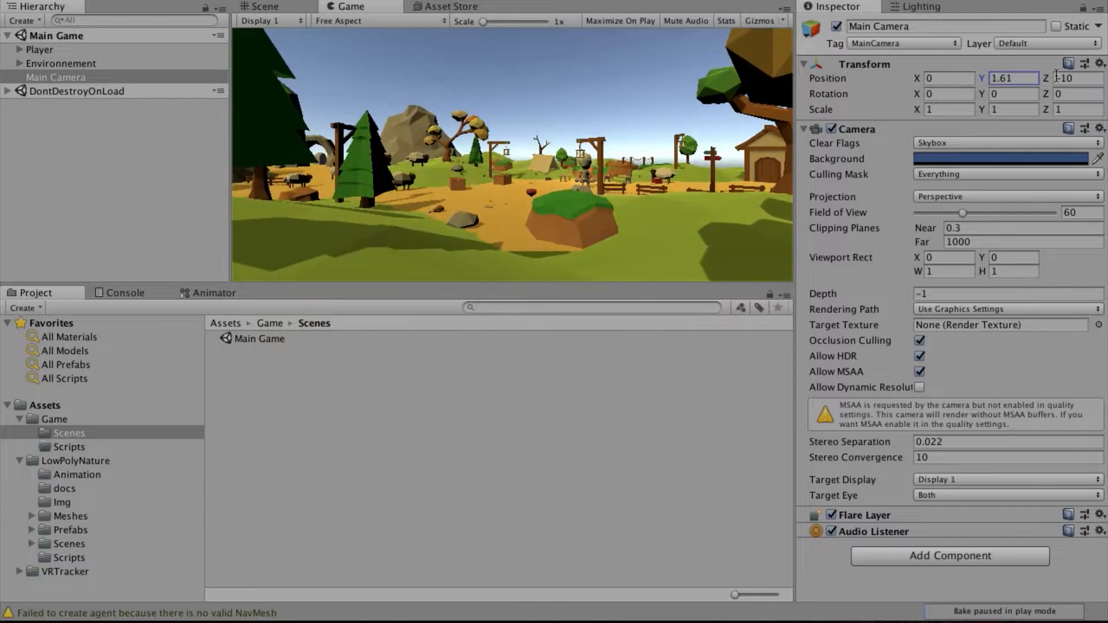
- Preview Main Camera at Z position -1.37 in the running game, and stop the game
left_click_drag(1047, 79, 1101, 78)
left_click(417, 41)
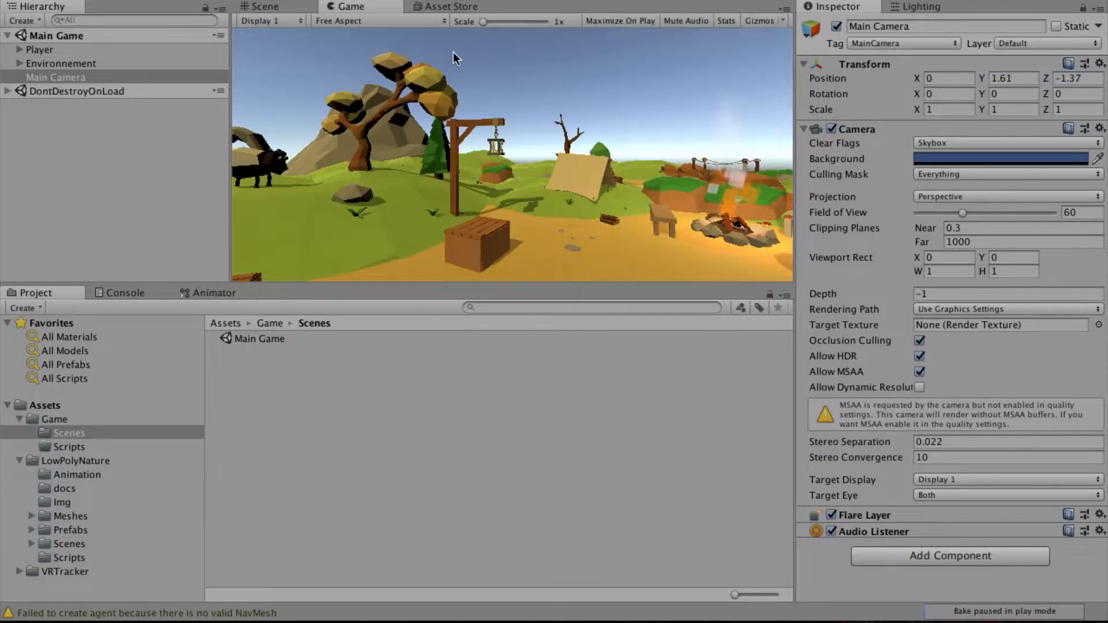
left_click(543, 1)
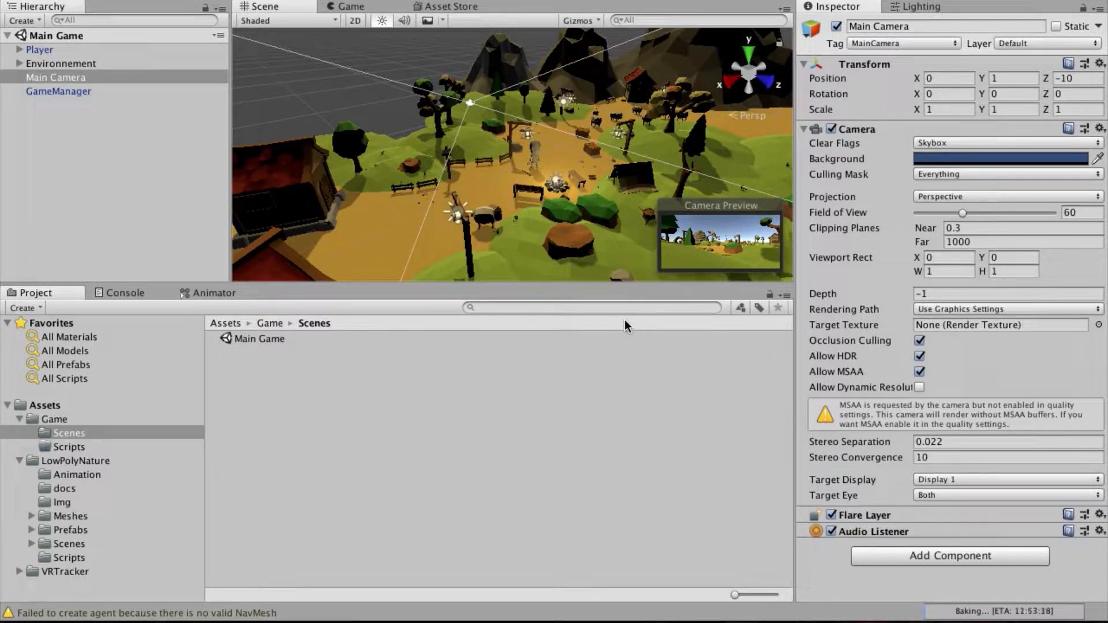
- Search the project assets for "pairin" and open the VRT_PairingExample scene
left_click(574, 304)
type("pa")
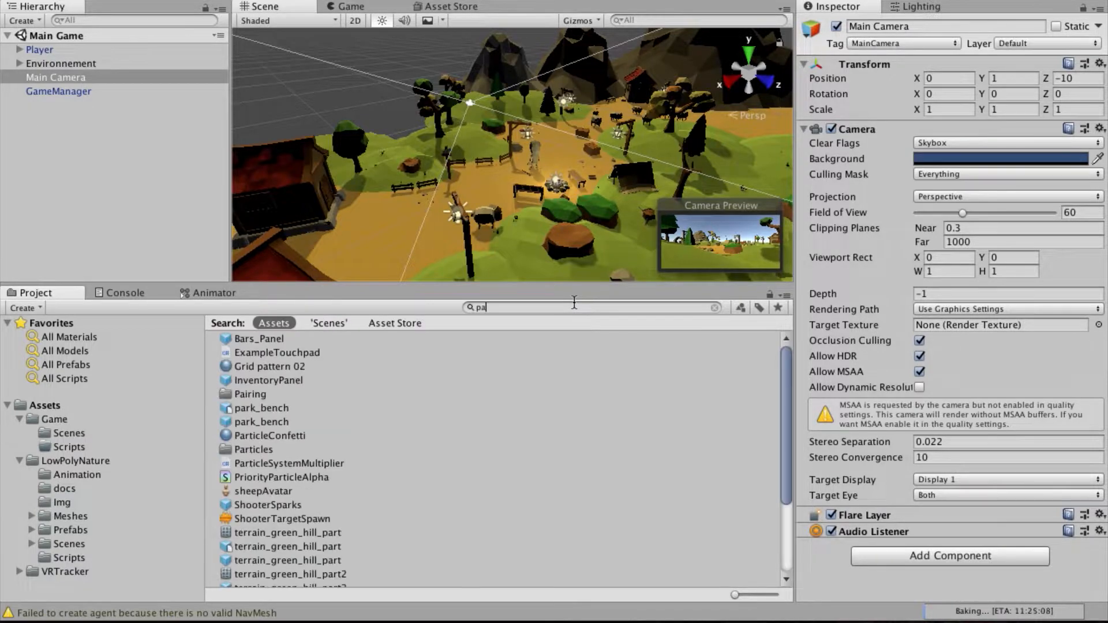
type("irin")
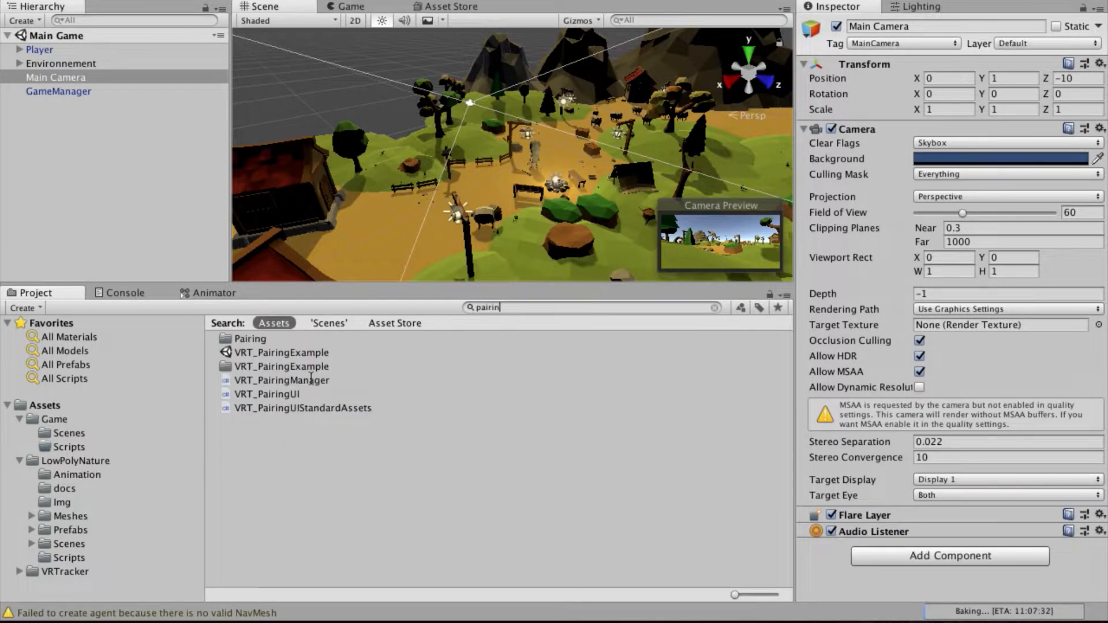
double_click(300, 354)
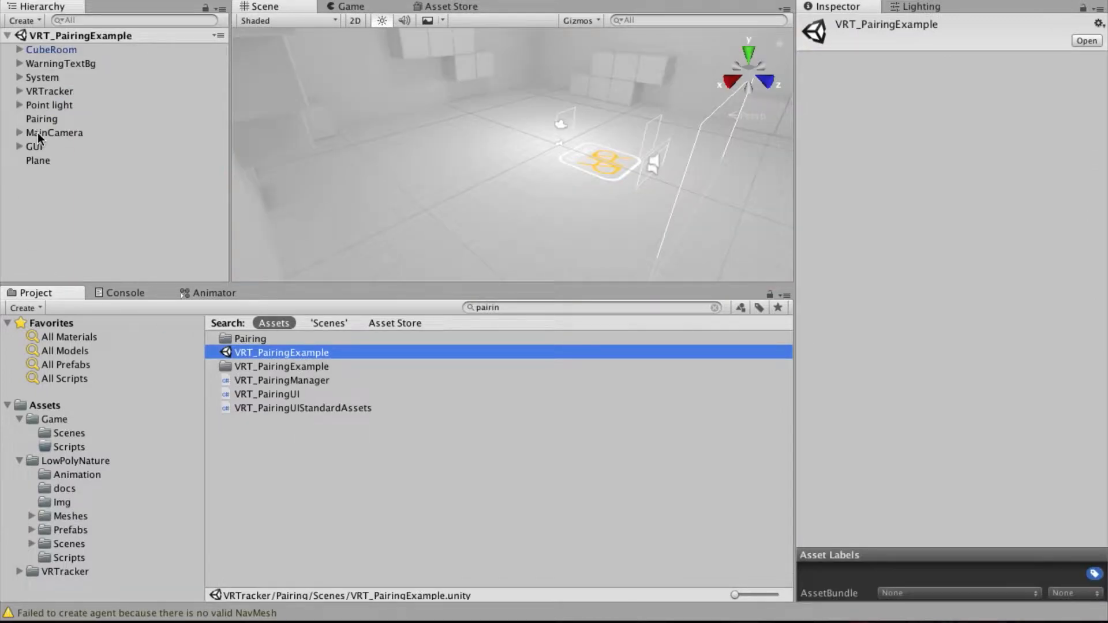
- Expand the VRTracker object, look through its tag children, and activate Tag_Hand
left_click(19, 90)
left_click(60, 108)
left_click(61, 115)
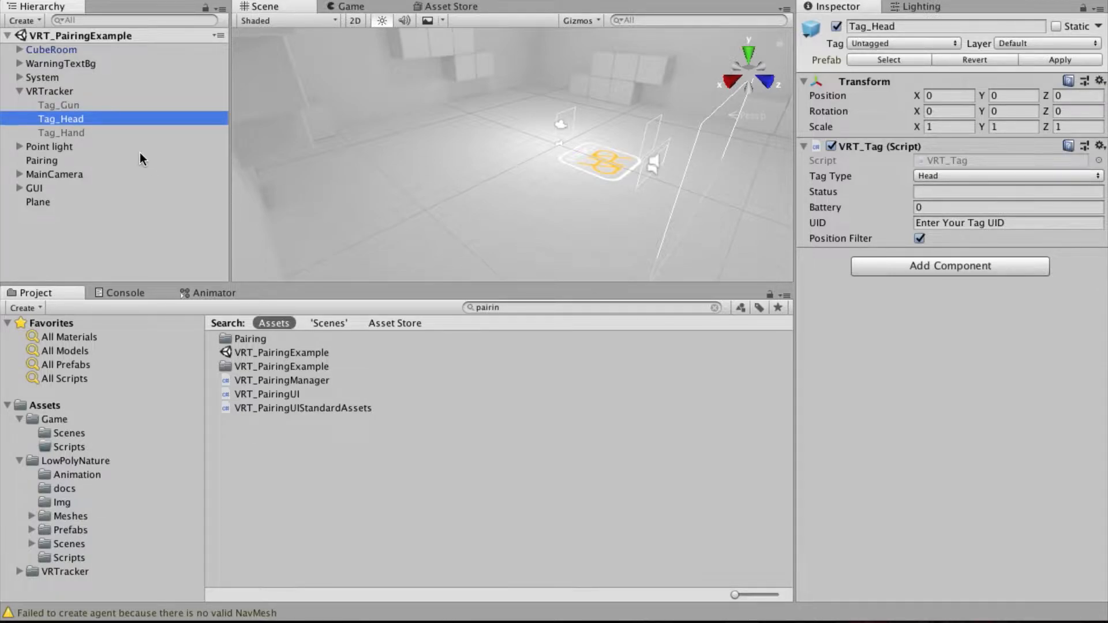
left_click(72, 131)
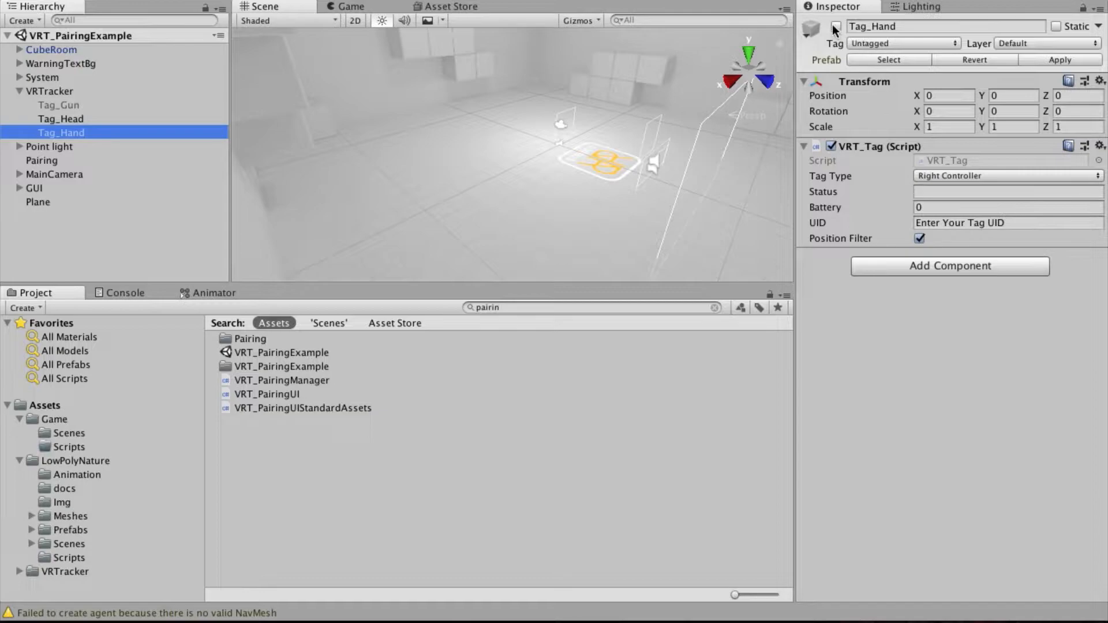
left_click(836, 26)
- Compare the Tag_Head and Tag_Hand objects and pick Right Controller as Tag_Hand's tag type
left_click(87, 129)
left_click(72, 119)
left_click(71, 132)
left_click(937, 170)
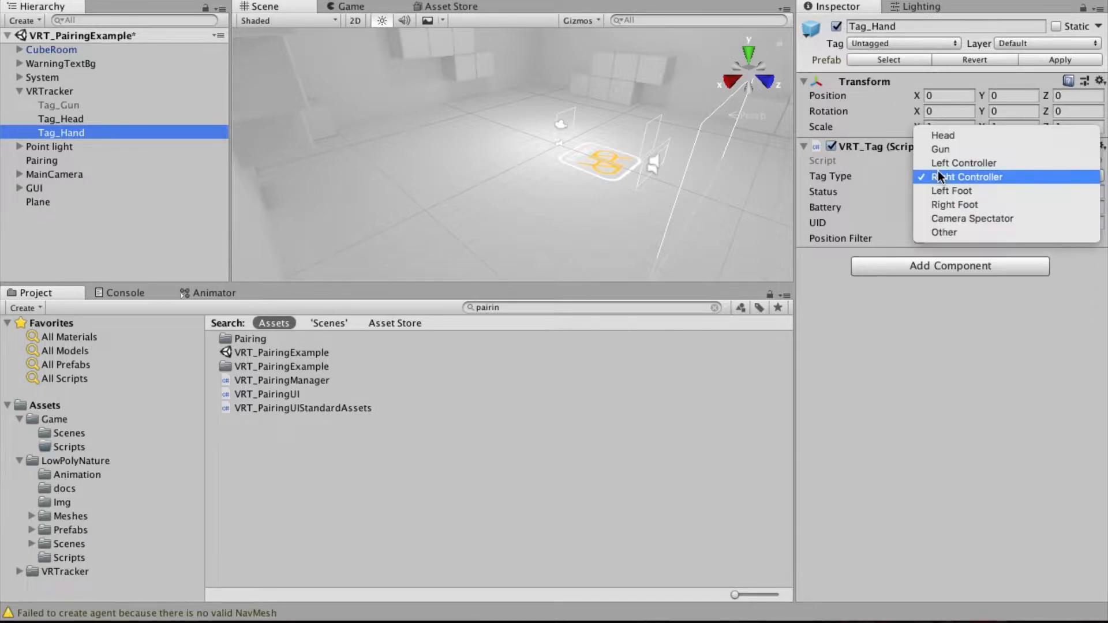
left_click(940, 175)
- Examine the VRTracker object's scripts, Tag_Head's available tag types, and the settings of Tag_Head and Tag_Hand
left_click(74, 93)
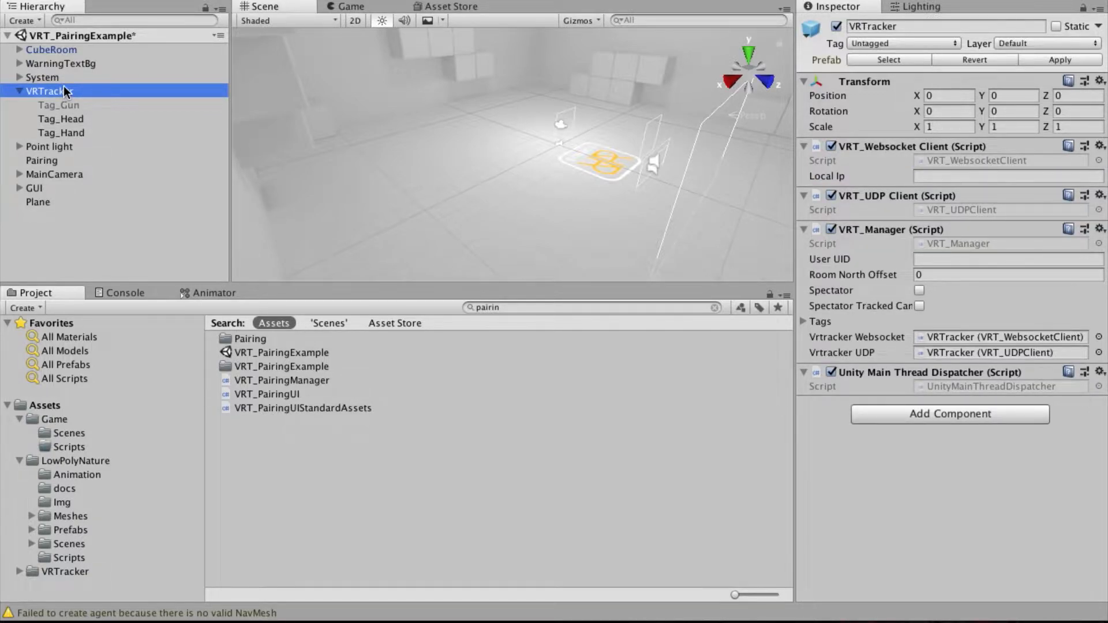
left_click(67, 117)
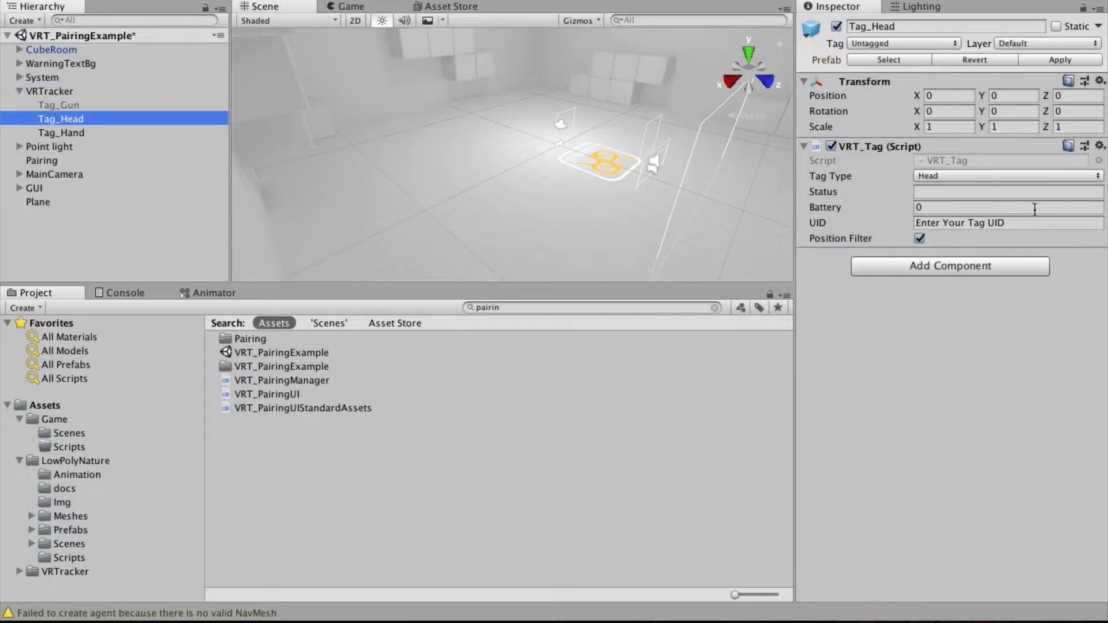
left_click(939, 176)
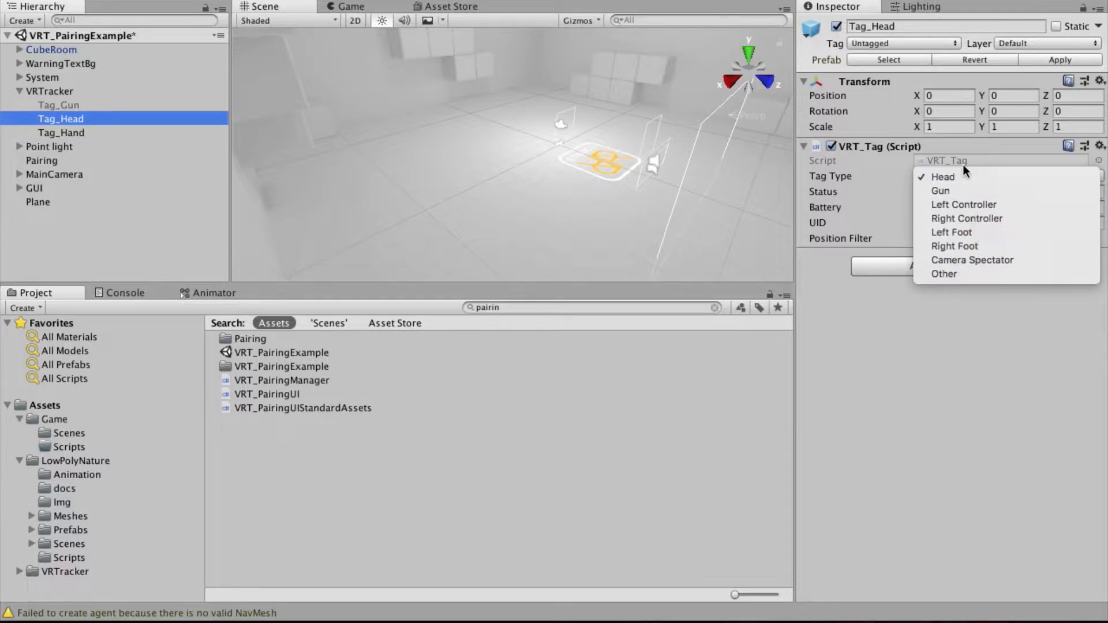
left_click(870, 171)
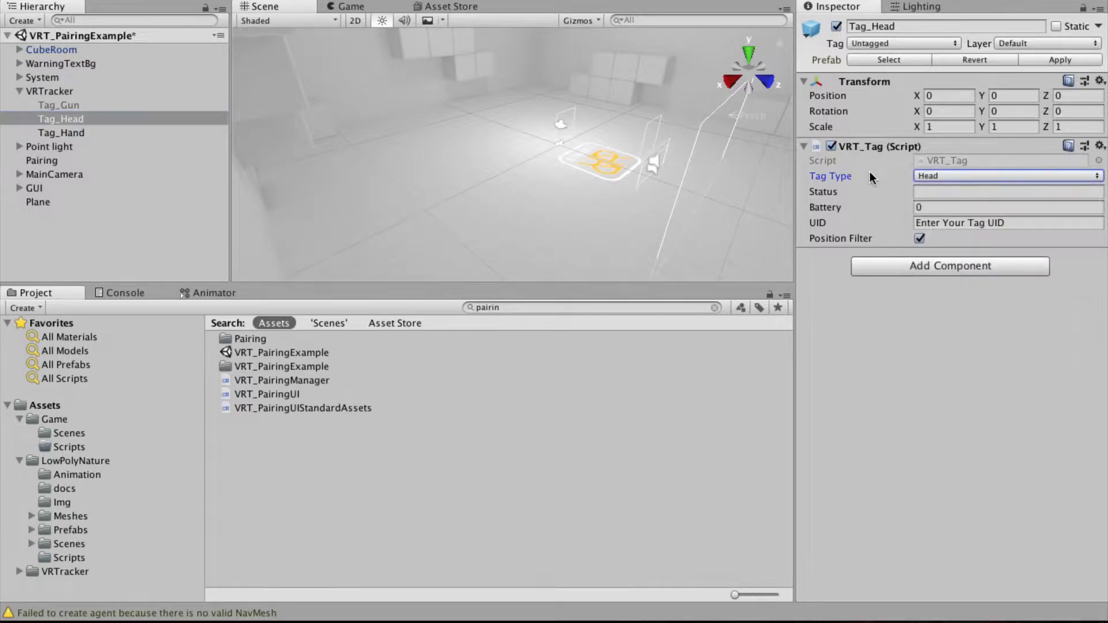
mouse_move(869, 172)
left_click(81, 132)
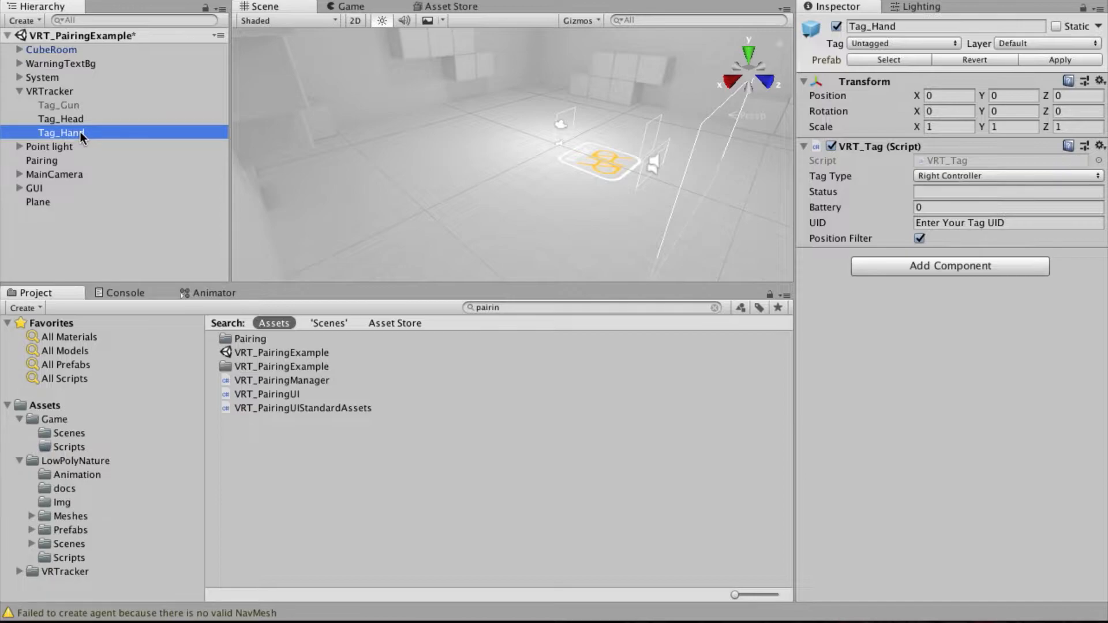
left_click(67, 117)
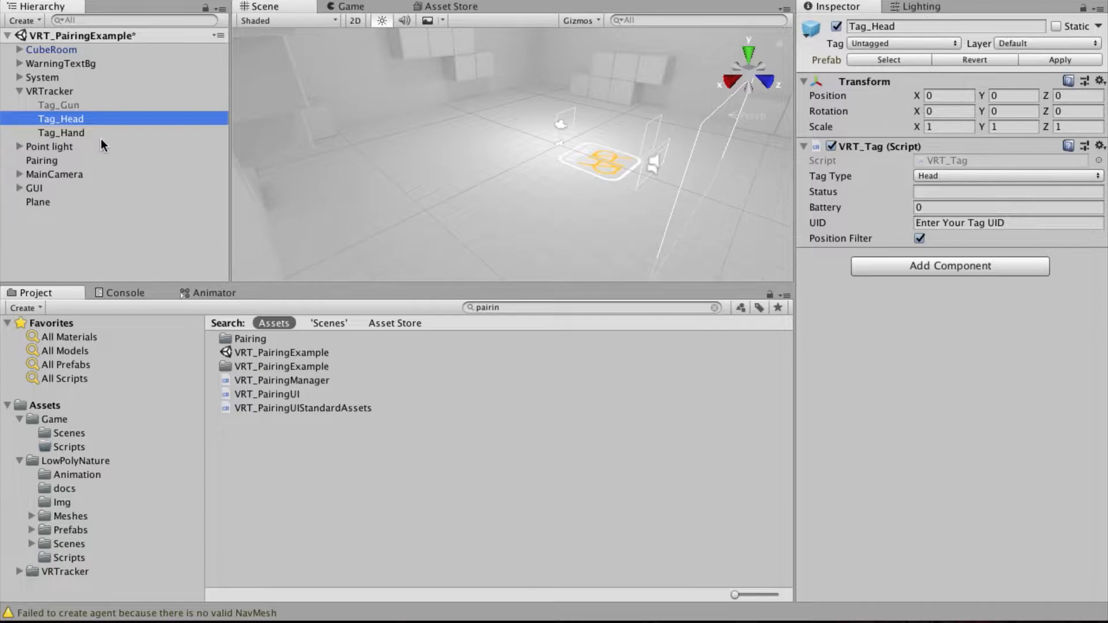
left_click(81, 132)
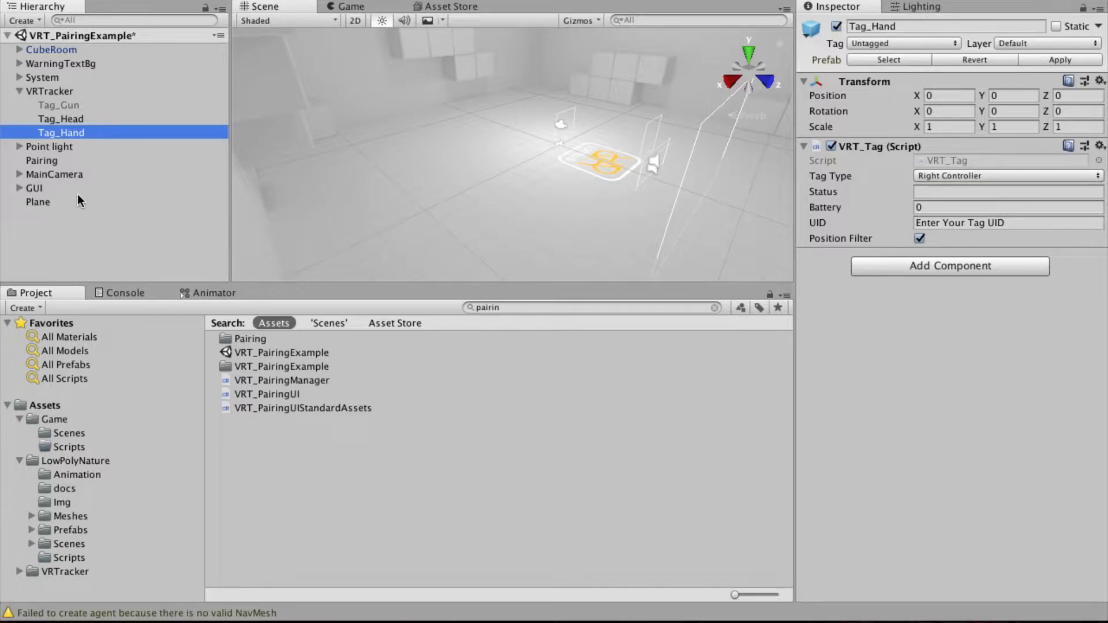
- Review the Pairing object's Json File Path and the VRTracker tags, and save the pairing scene
left_click(46, 159)
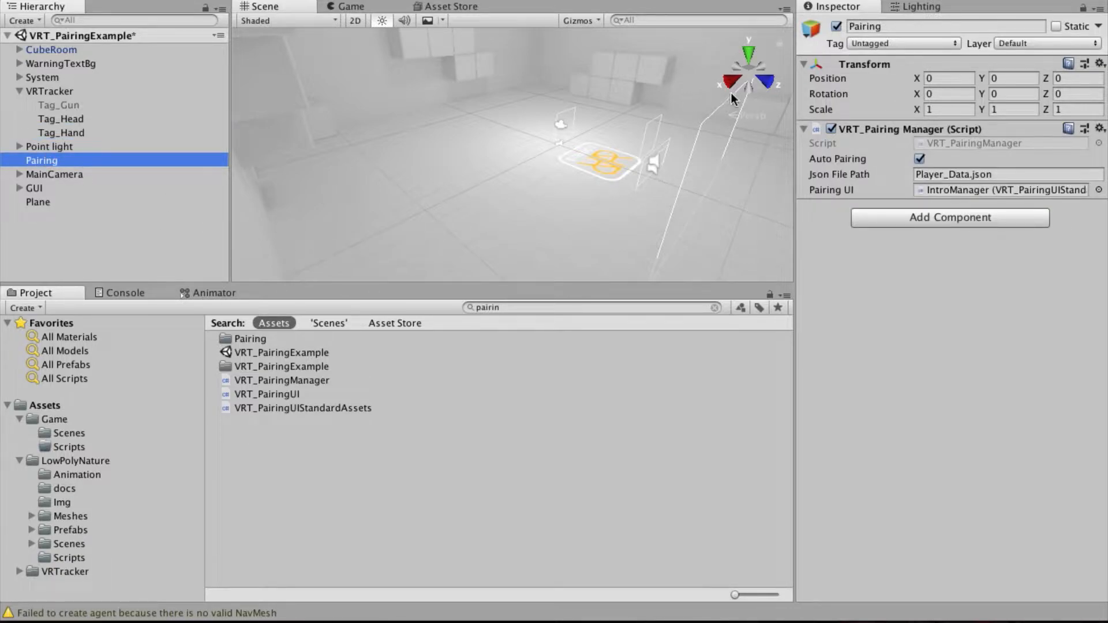
left_click(918, 174)
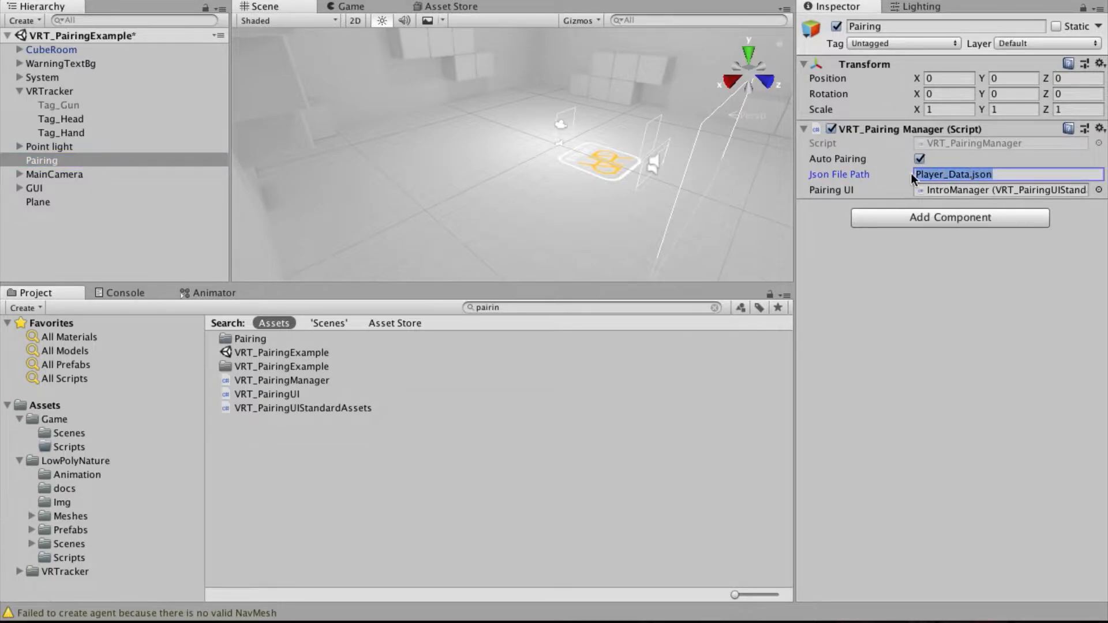
left_click(1015, 173)
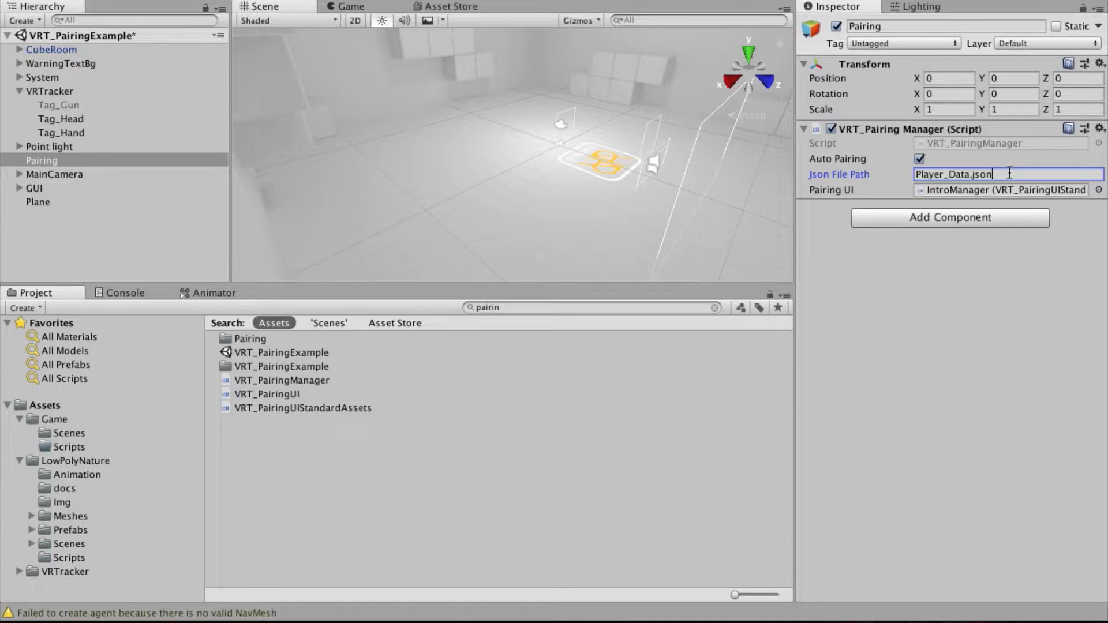
left_click(42, 93)
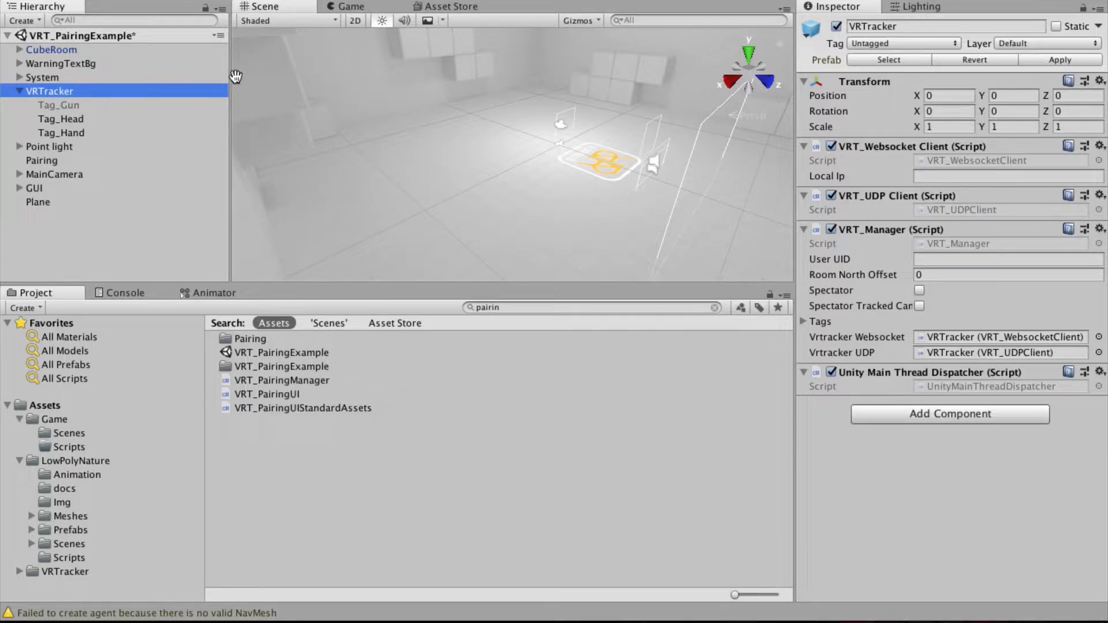
left_click(77, 129)
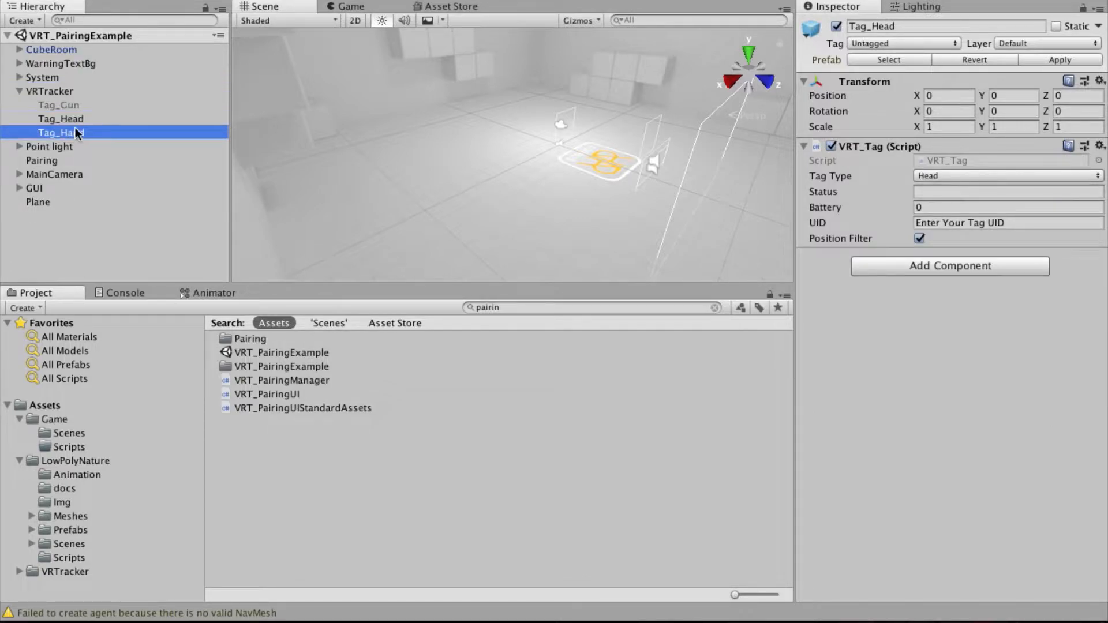
- Search the assets for "main", open the Main Game scene, and expand and select its Player object
left_click(490, 307)
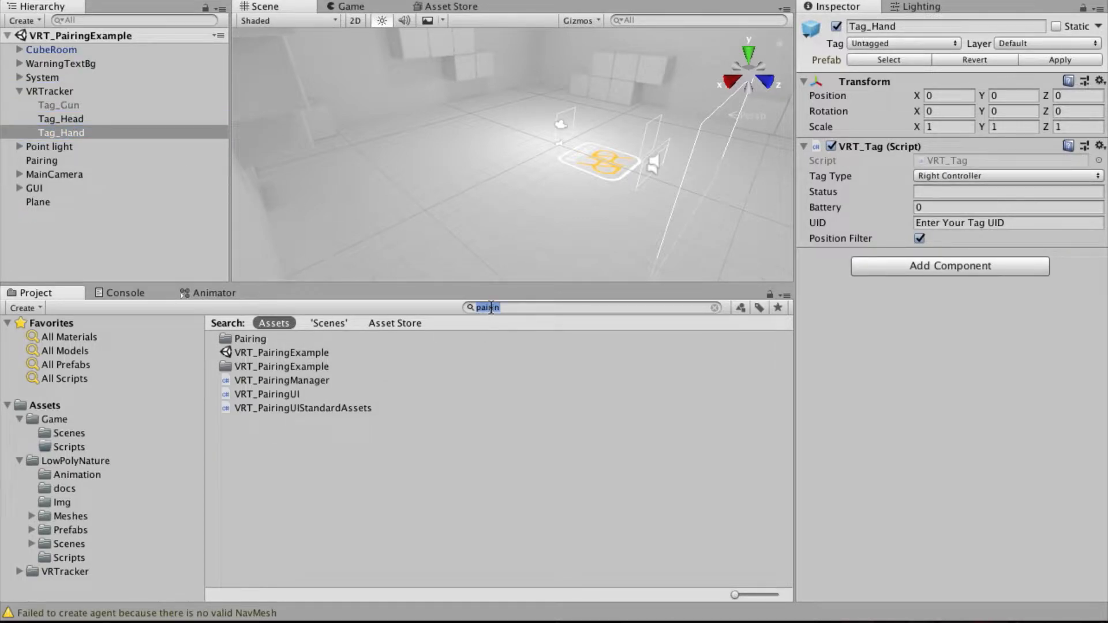
type("main")
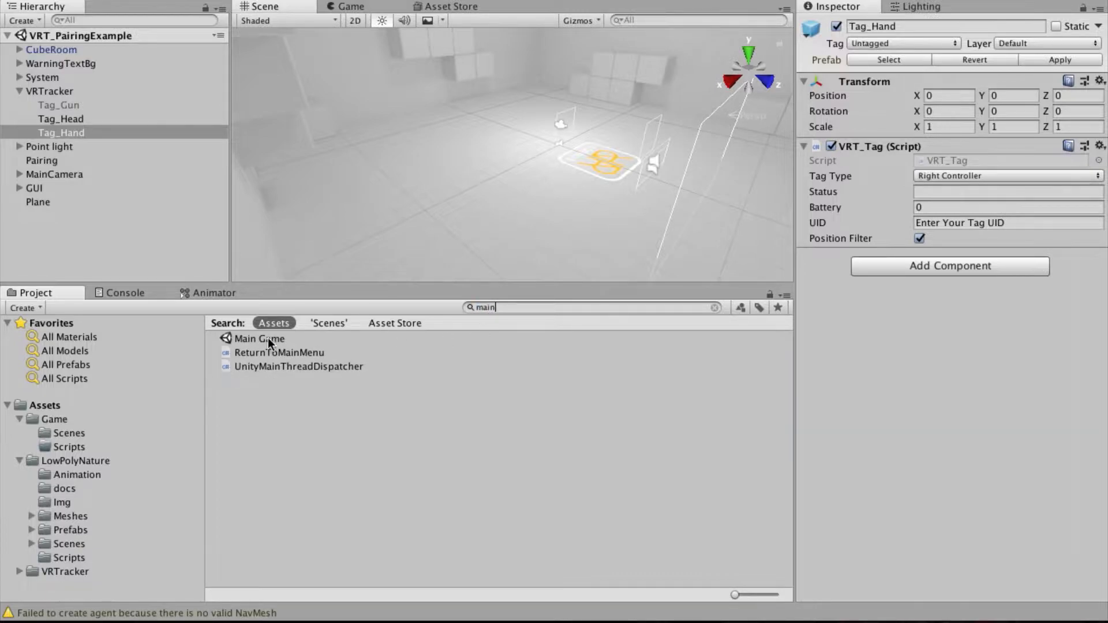
double_click(268, 338)
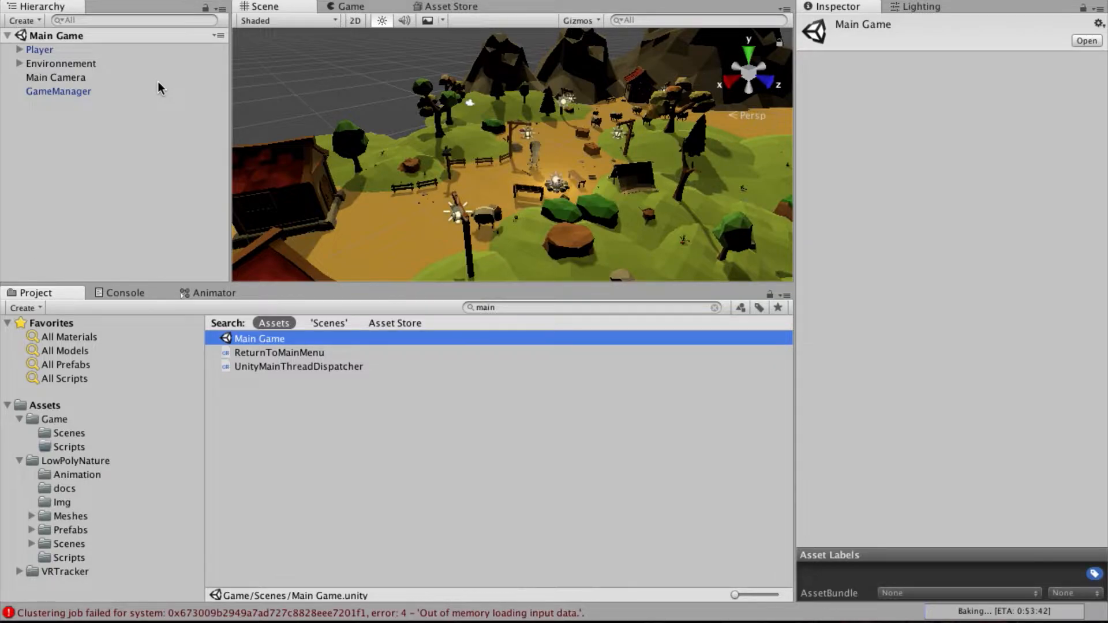
left_click(19, 49)
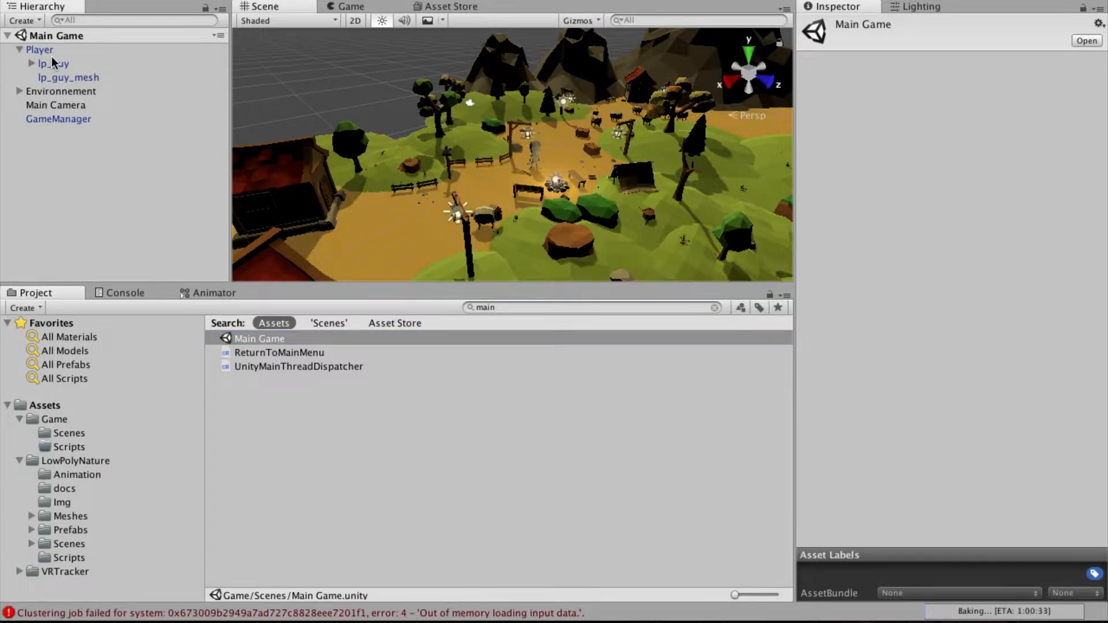
left_click(41, 50)
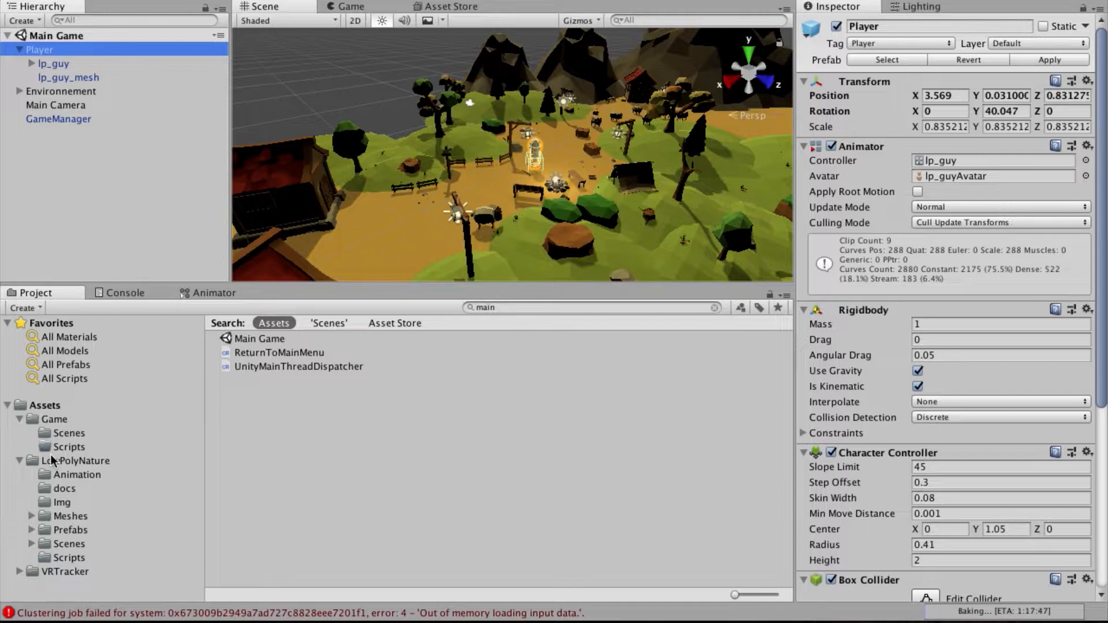
- Collapse the LowPolyNature and Game folders and open the Prefabs folder inside VRTracker's Player folder
left_click(19, 462)
left_click(20, 419)
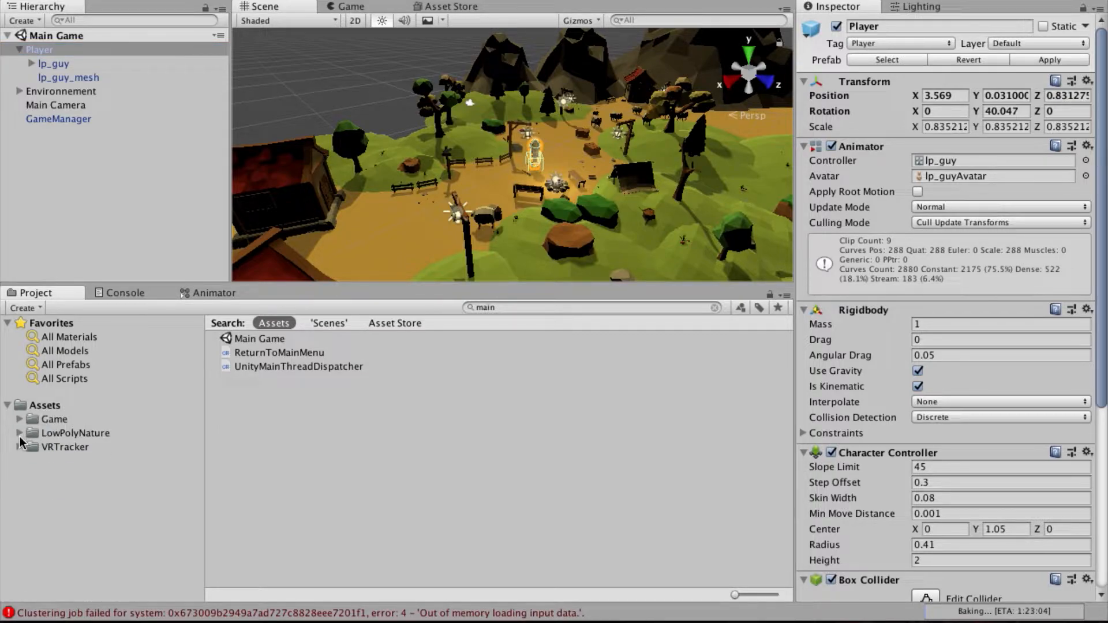
left_click(19, 447)
left_click(32, 516)
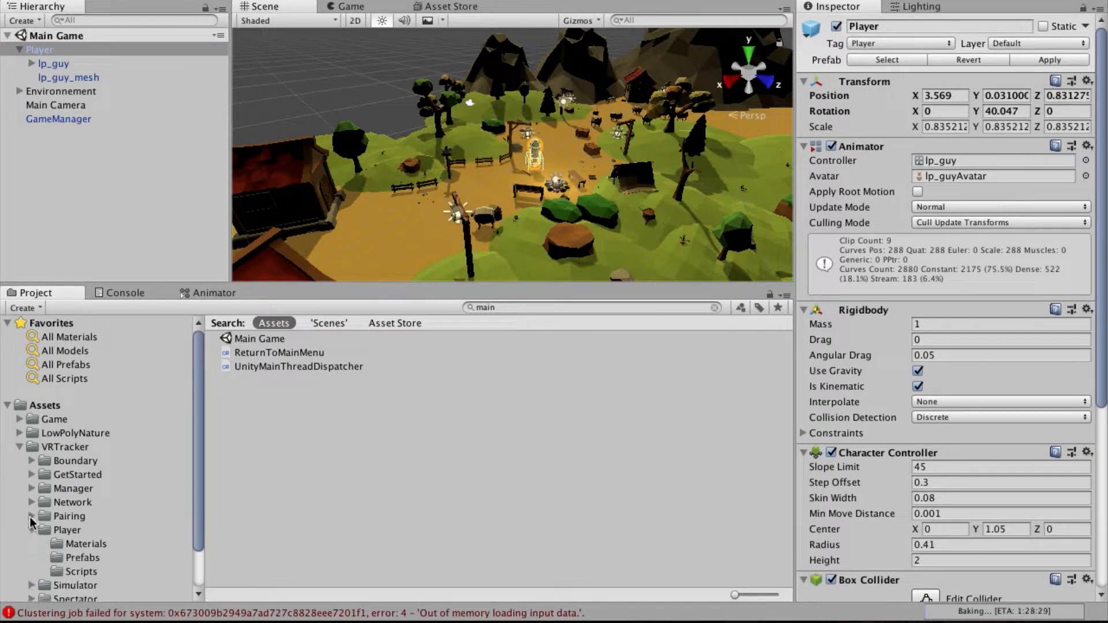
left_click(32, 530)
scroll(30, 532, "down", 1)
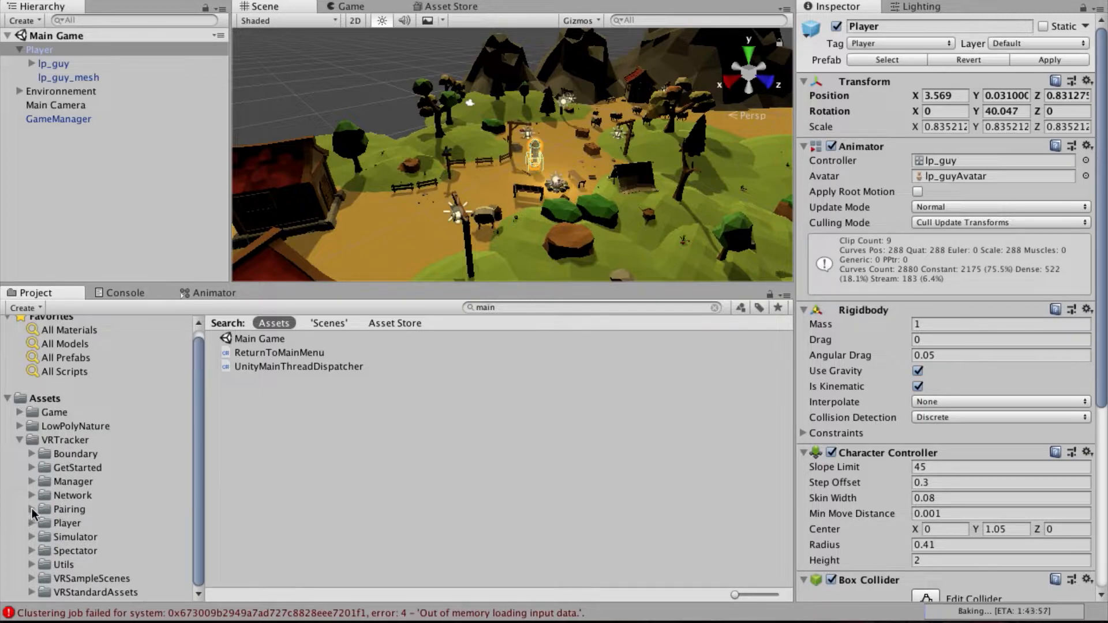
left_click(32, 523)
left_click(80, 510)
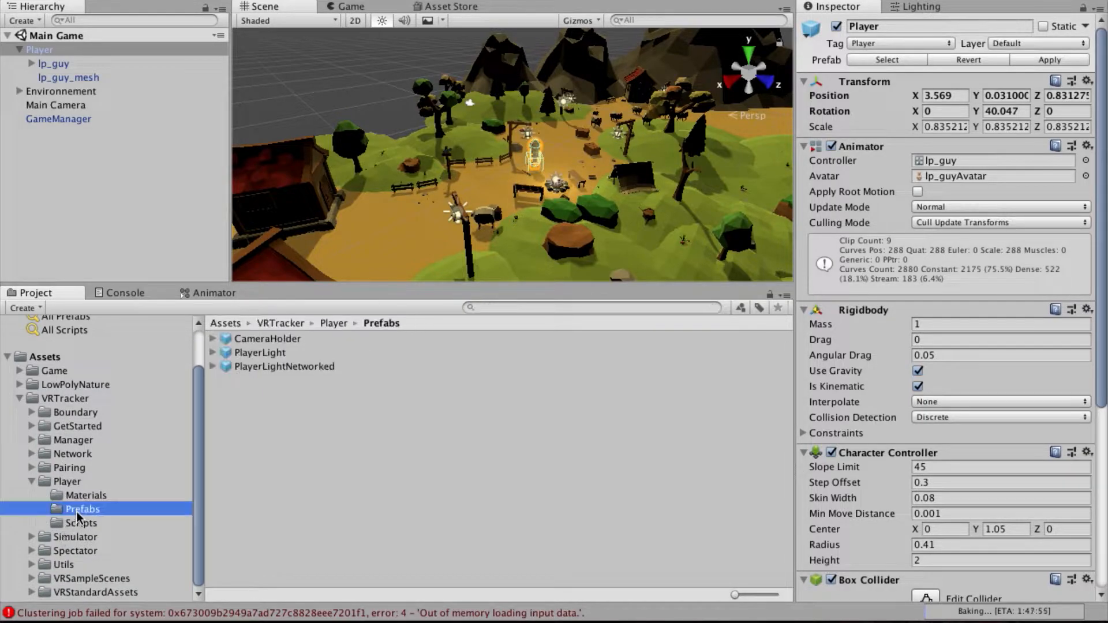
- Examine the components of the PlayerLightNetworked prefab and compare them with those of the PlayerLight prefab
left_click(269, 368)
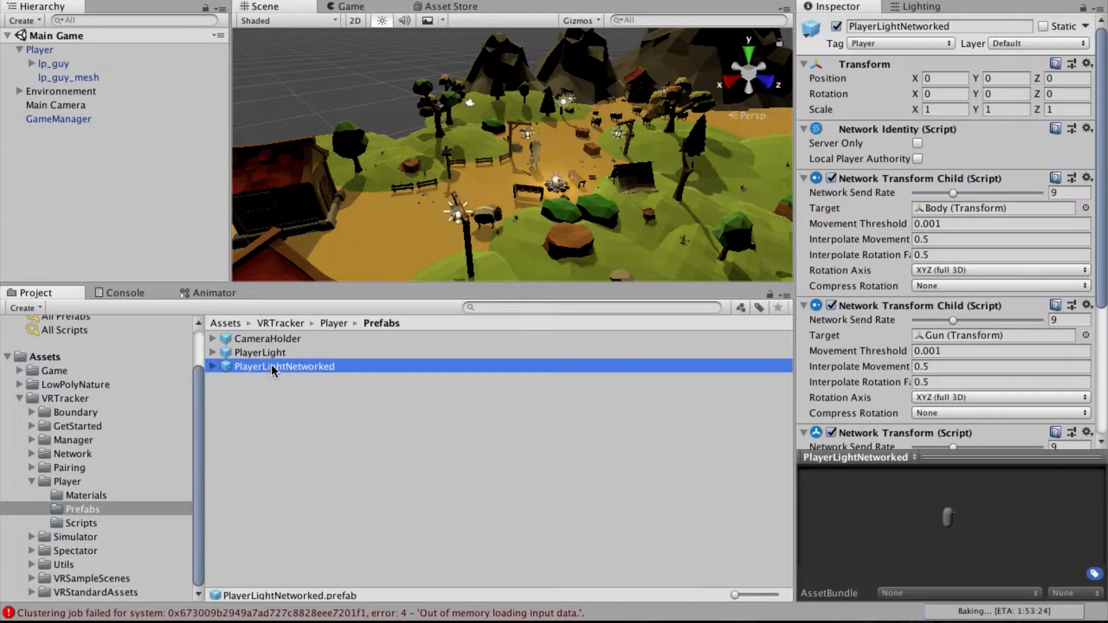
scroll(845, 253, "down", 5)
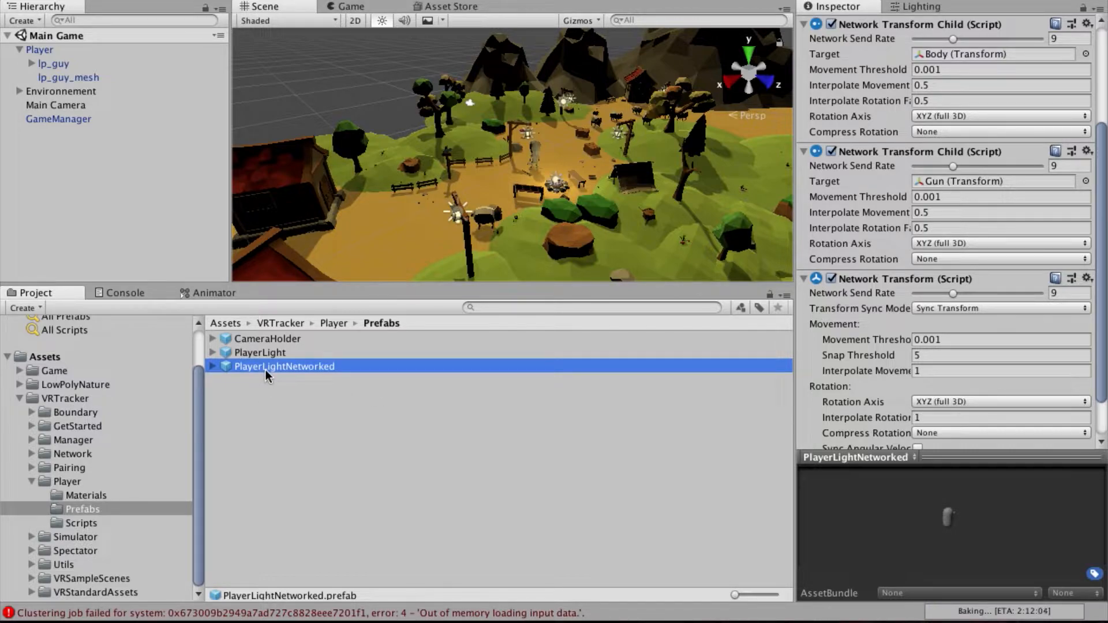
scroll(853, 230, "up", 5)
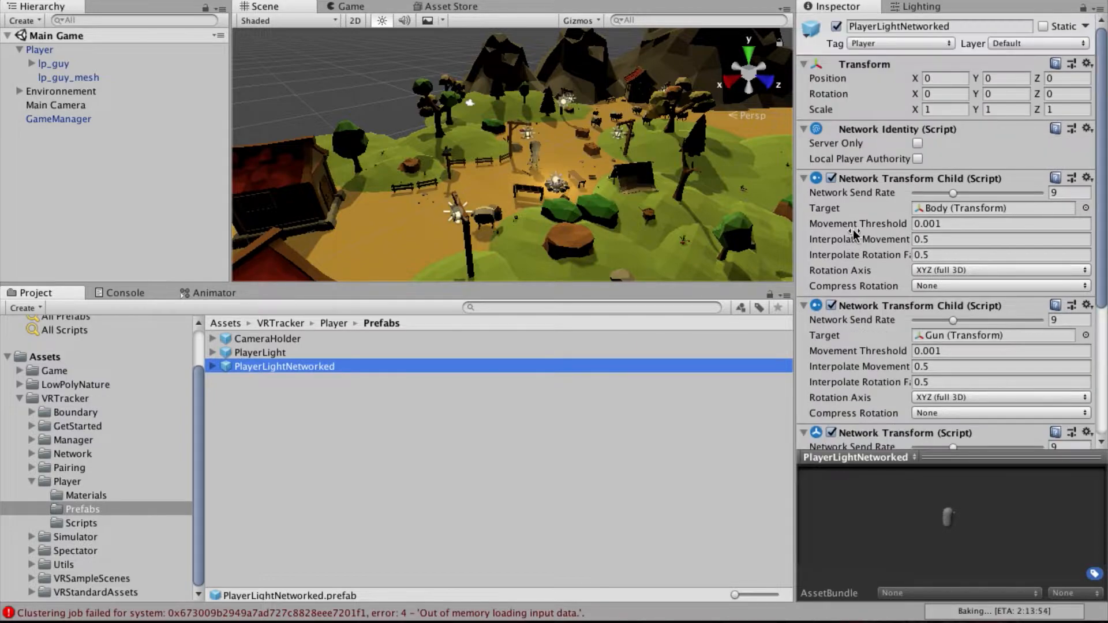
scroll(853, 234, "down", 1)
scroll(853, 231, "down", 10)
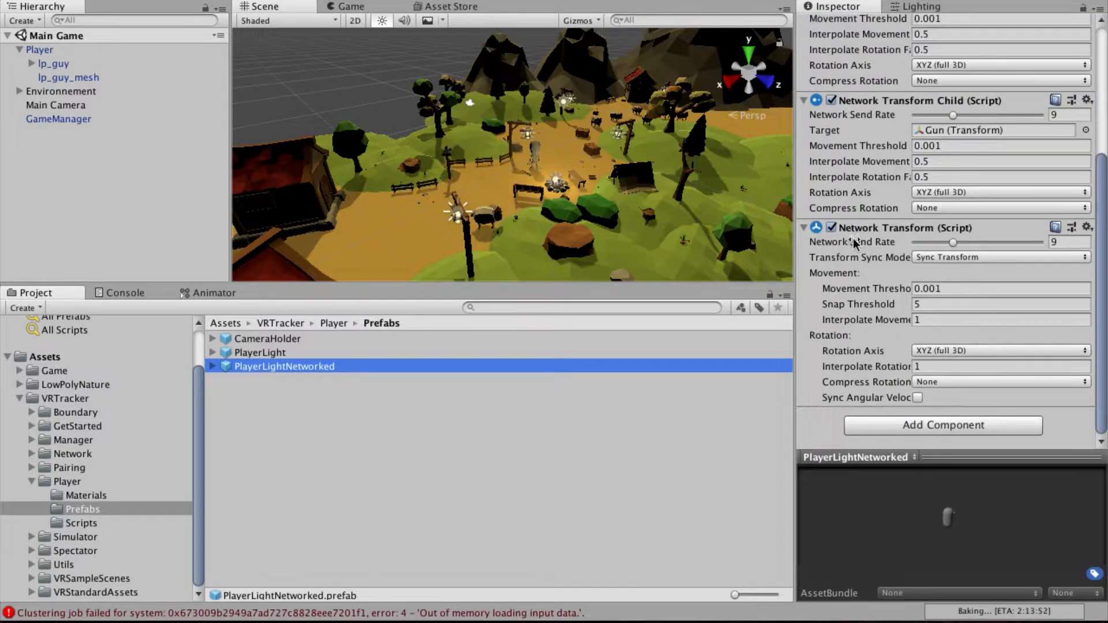
scroll(855, 241, "up", 1)
scroll(854, 238, "up", 10)
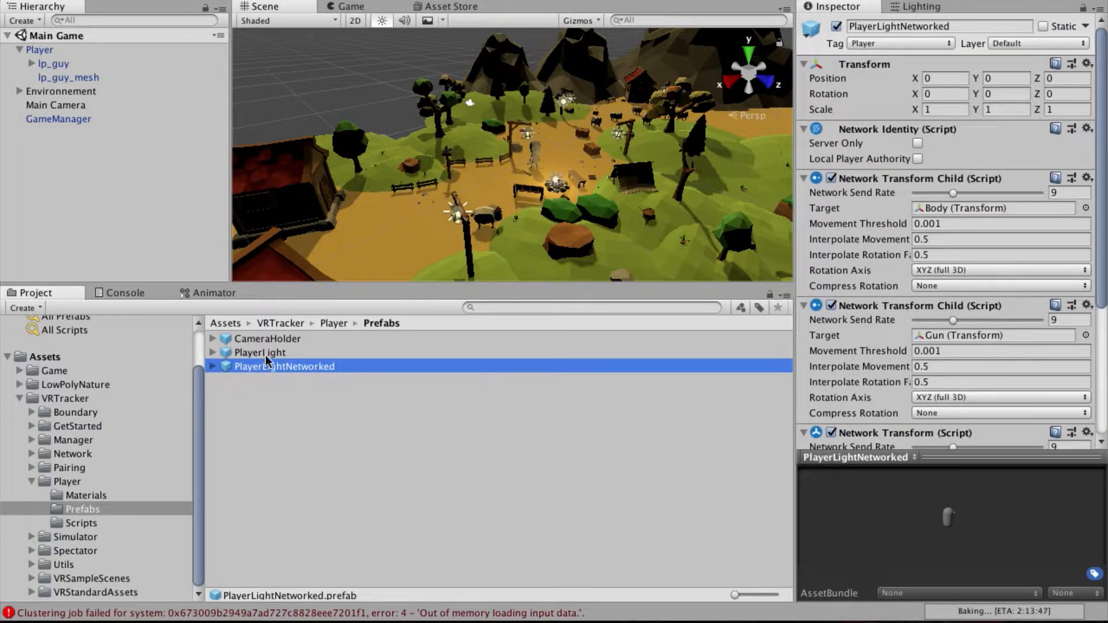
left_click(282, 353)
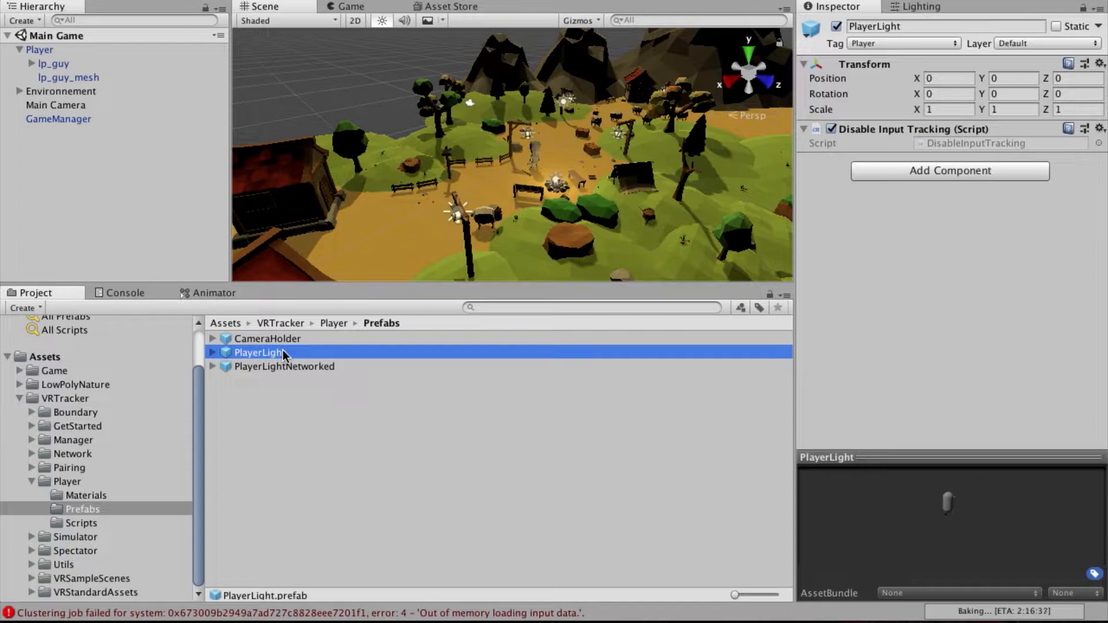
- Add the PlayerLight prefab to the Main Game scene, then expand and select it in the hierarchy
left_click_drag(278, 350, 73, 176)
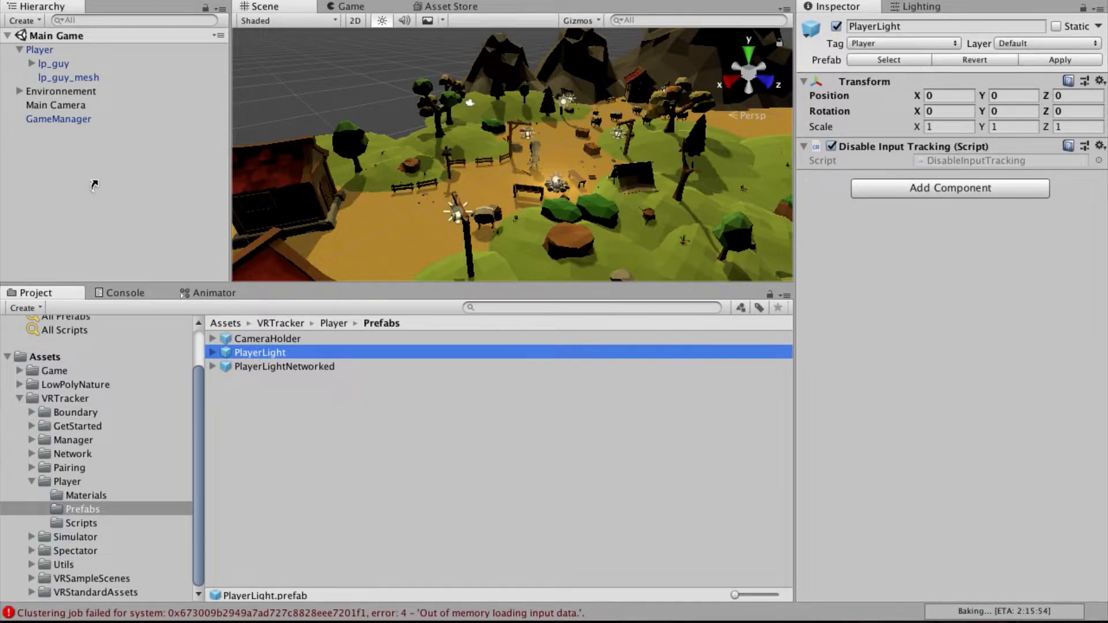
left_click_drag(94, 185, 97, 185)
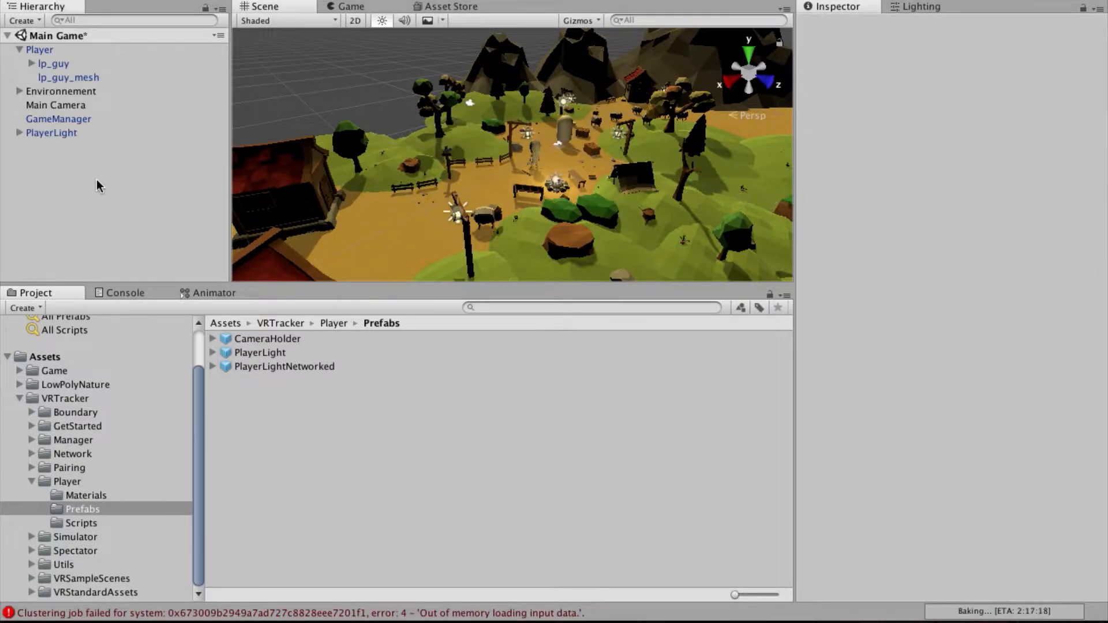
left_click(19, 133)
left_click(45, 135)
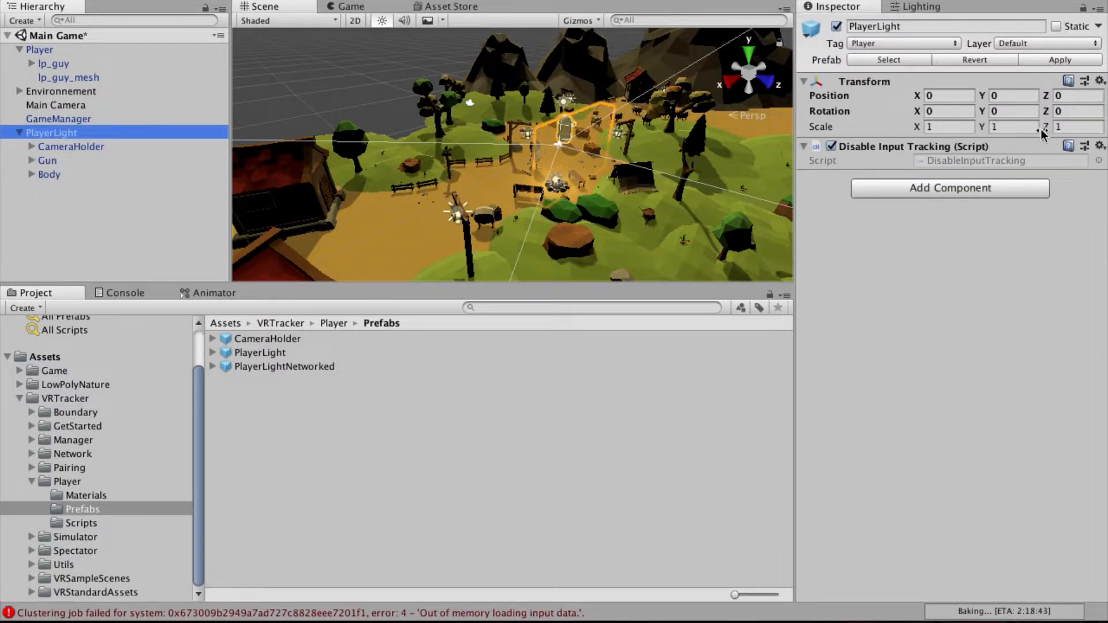
- Open PlayerLight's DisableInputTracking script for reading, examine its disablePositionalTracking setting, and close the script
left_click(920, 148)
left_click(921, 147)
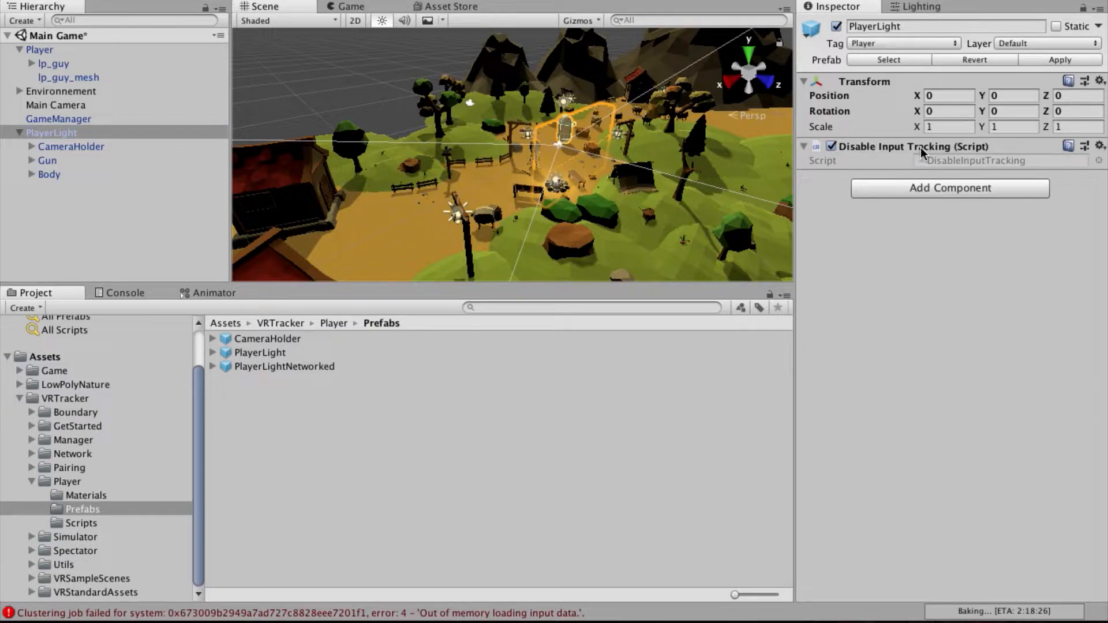
left_click(1101, 144)
left_click(1001, 298)
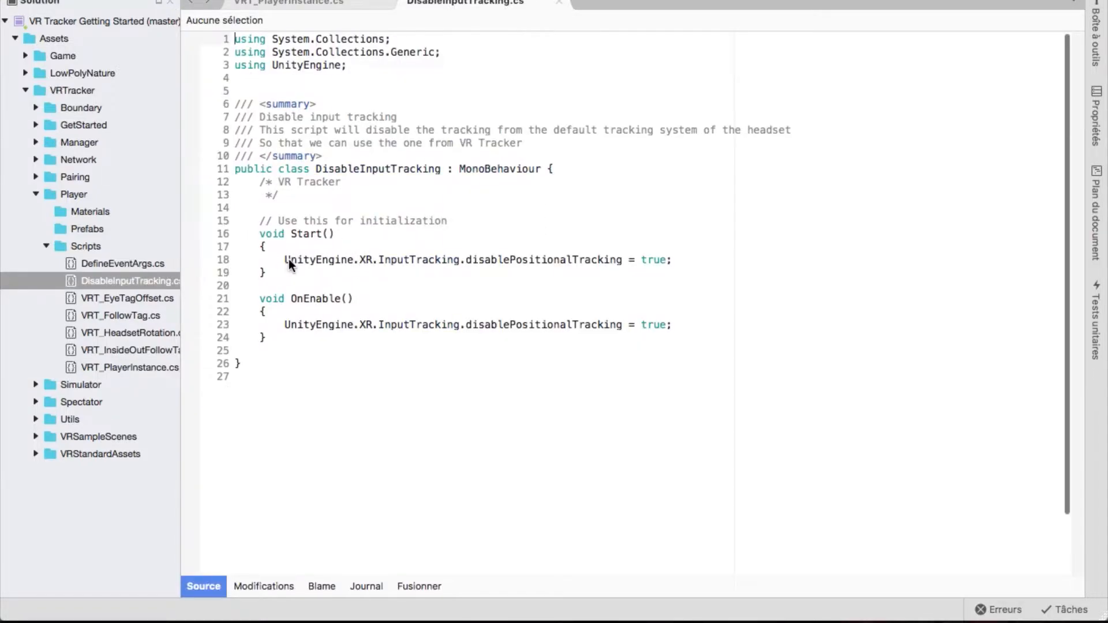
left_click(556, 265)
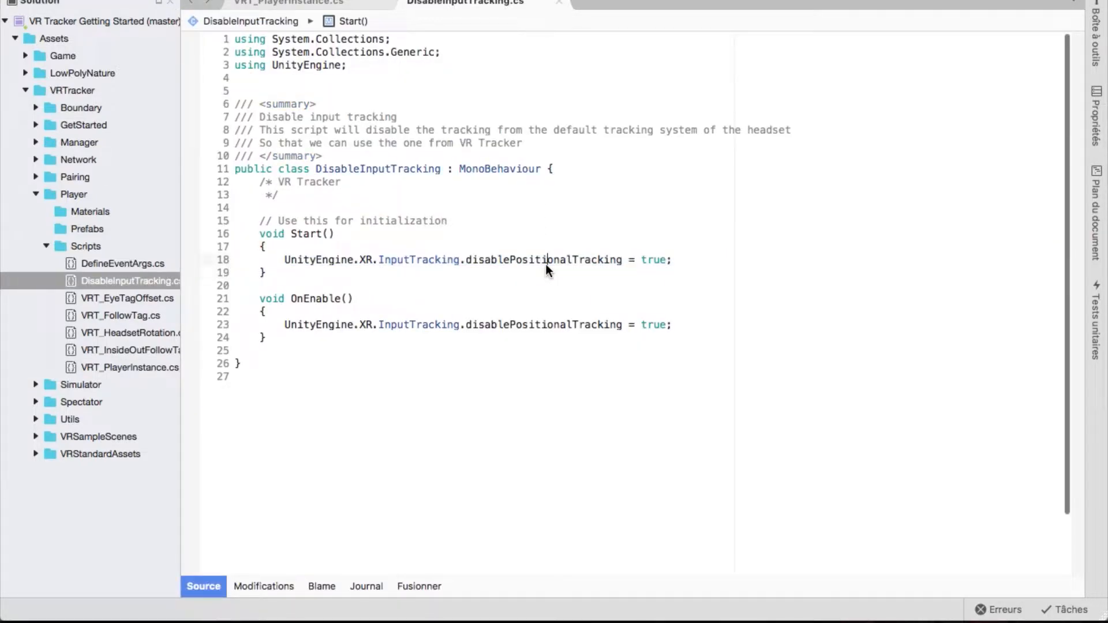
double_click(546, 265)
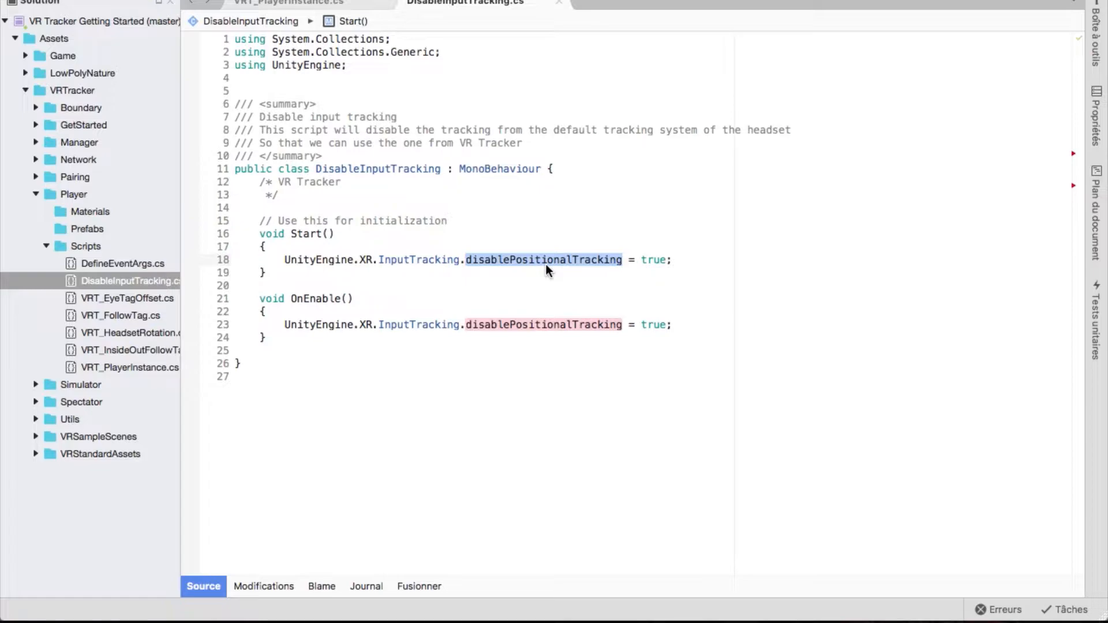
left_click(560, 4)
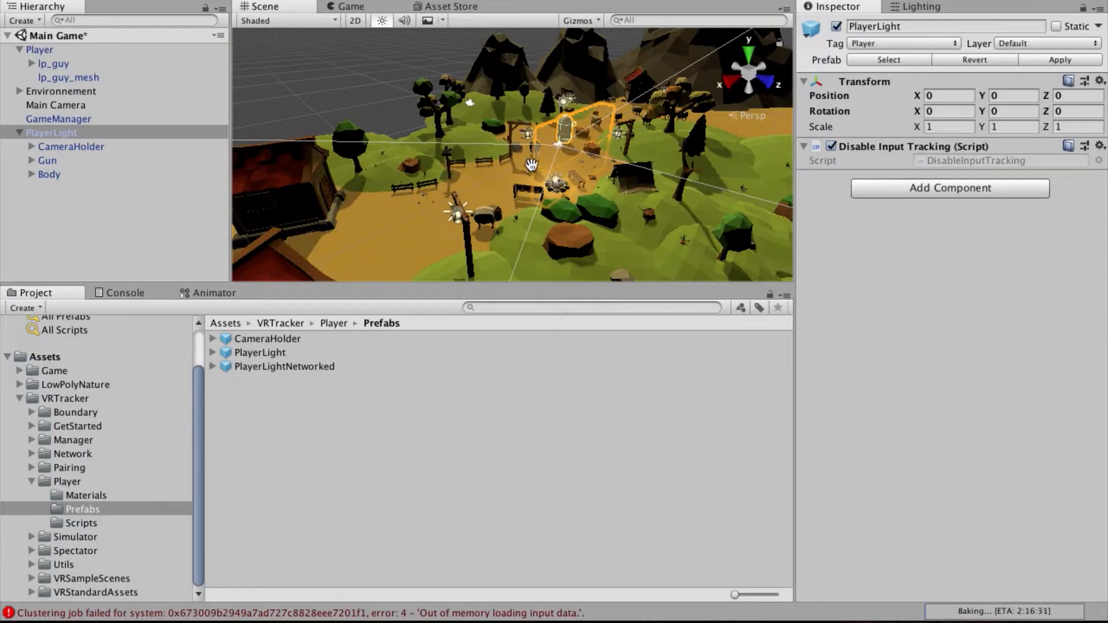
- Rename PlayerLight's Gun object to Controller and keep Gun as its Tag Type To Follow
left_click(84, 147)
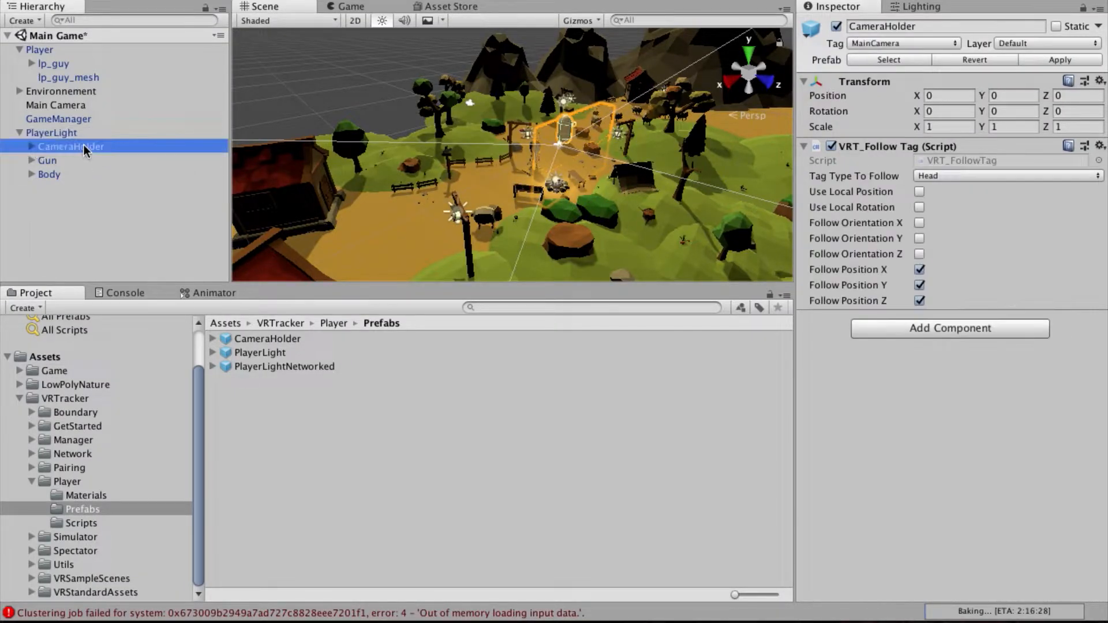
left_click(47, 160)
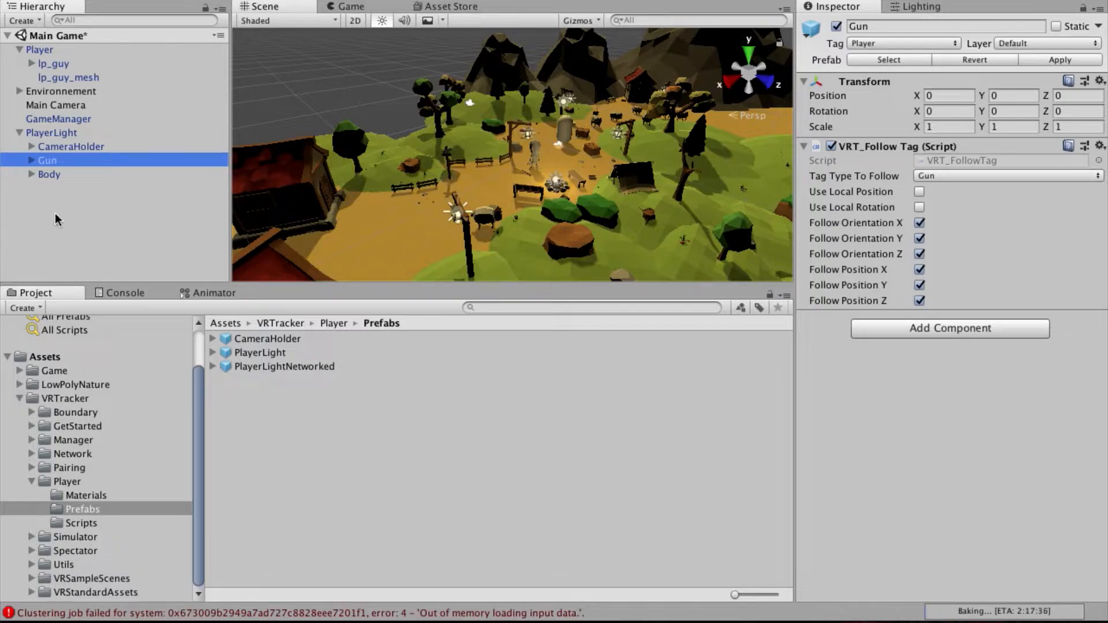
key("Return")
type("Controller")
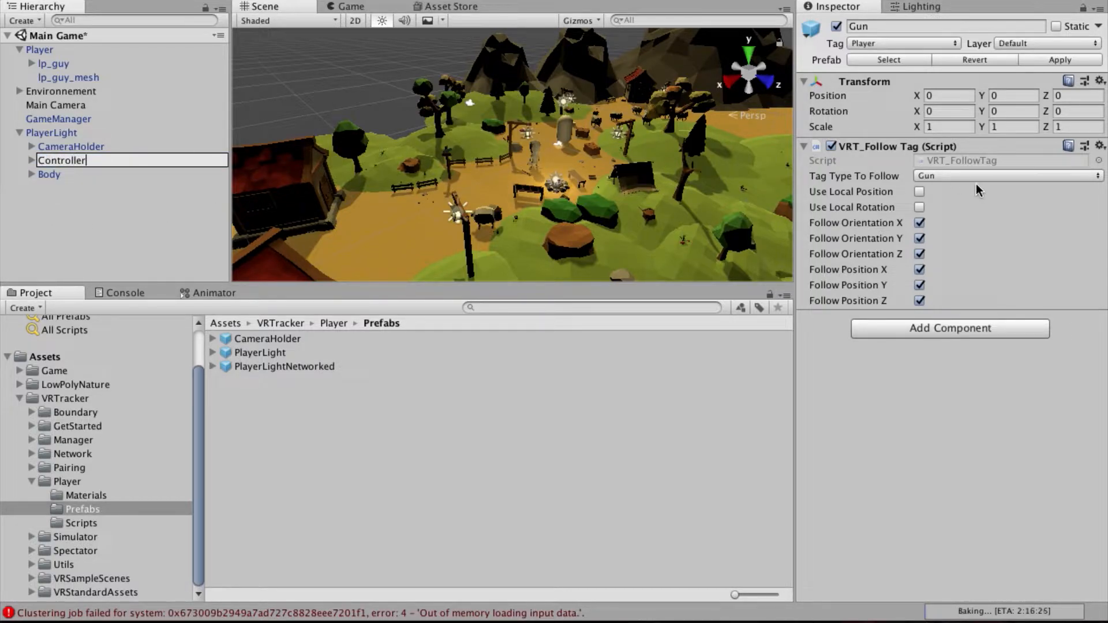
key("Return")
left_click(962, 176)
left_click(954, 176)
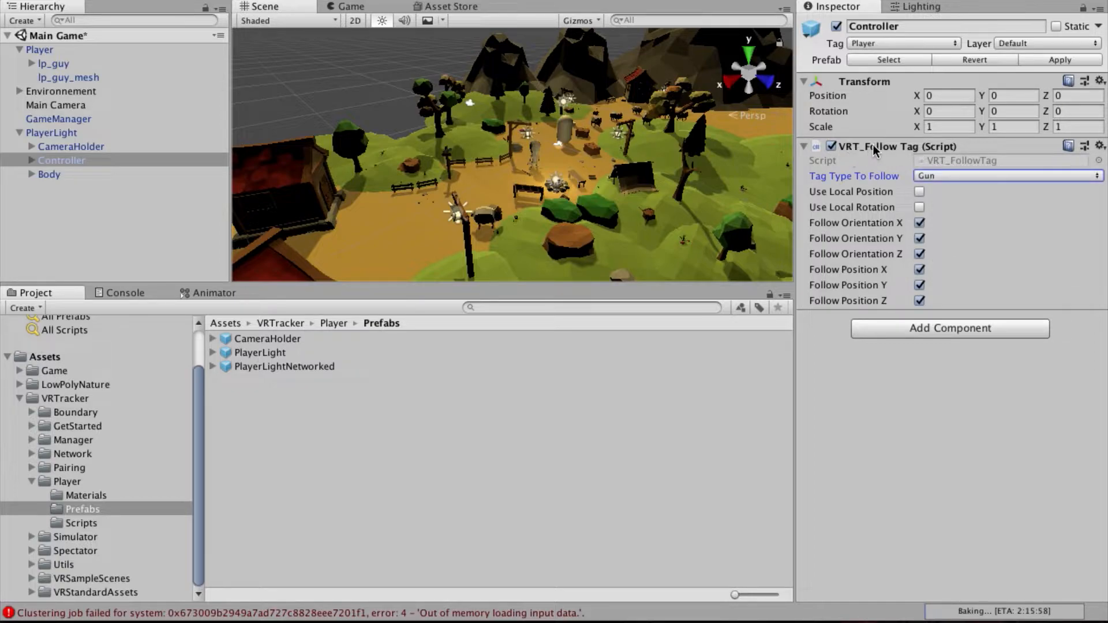
- Search the assets for "pair" and open the VRT_PairingExample scene, saving the changes to Main Game
left_click(67, 146)
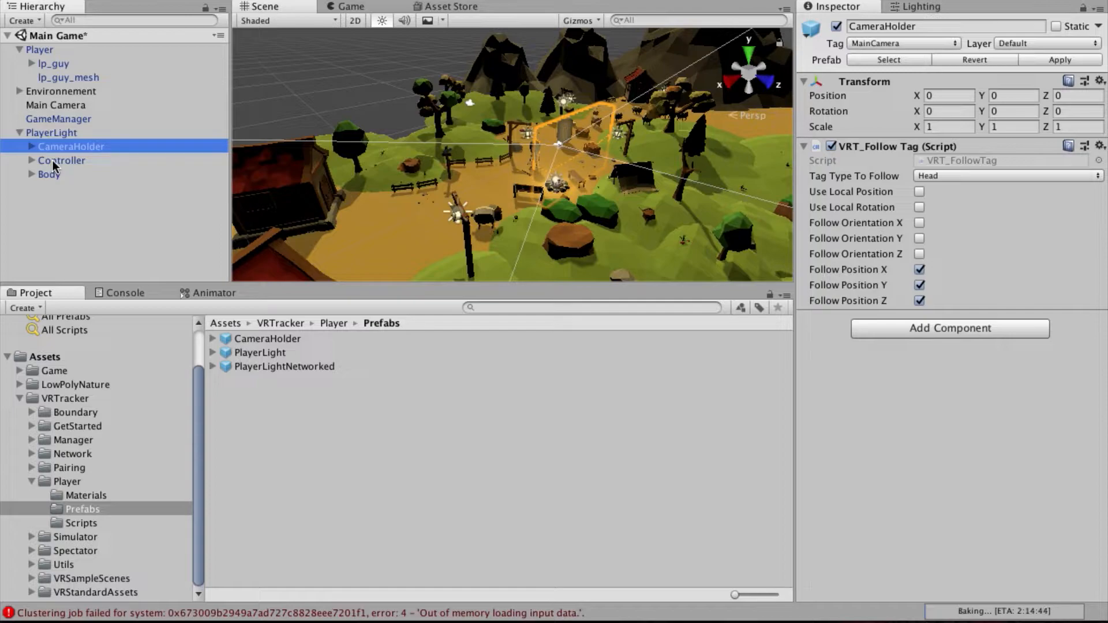
left_click(535, 306)
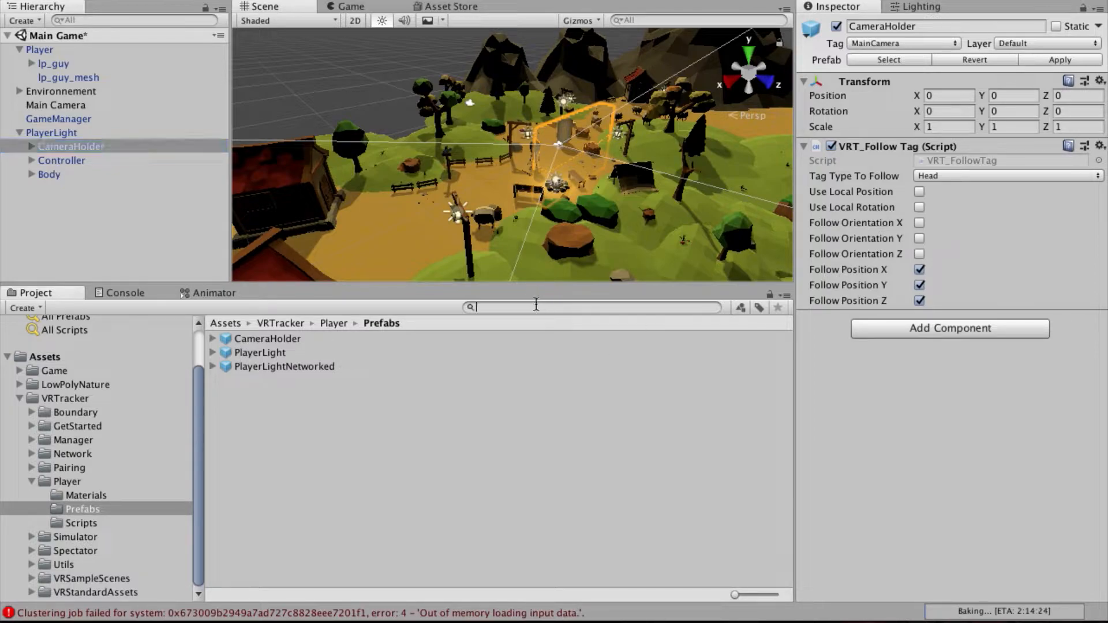
type("pair")
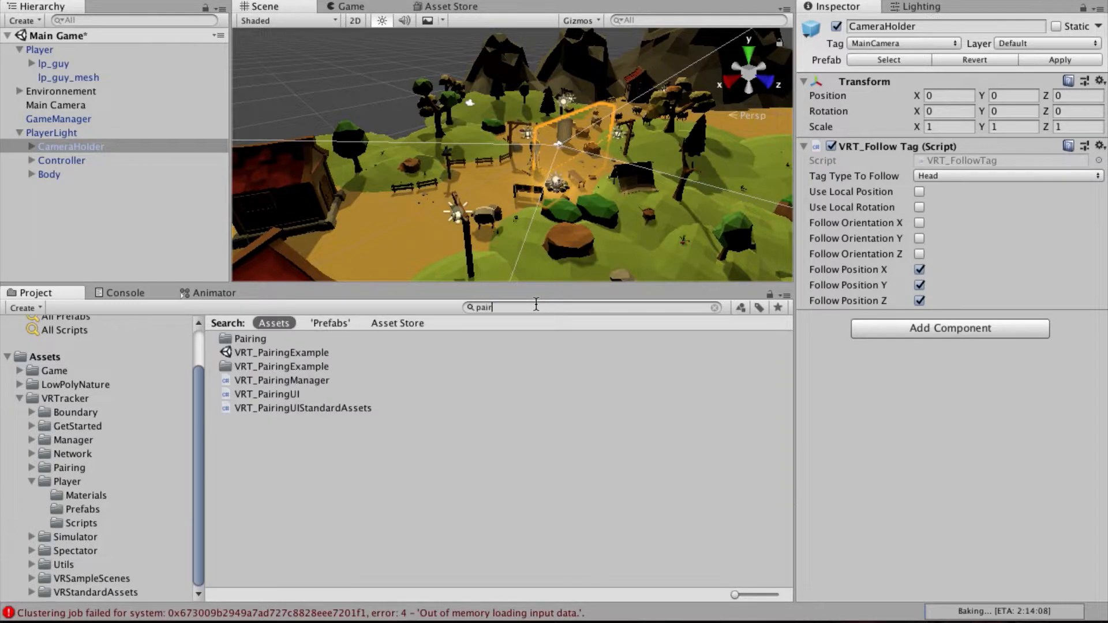
left_click(318, 352)
double_click(318, 352)
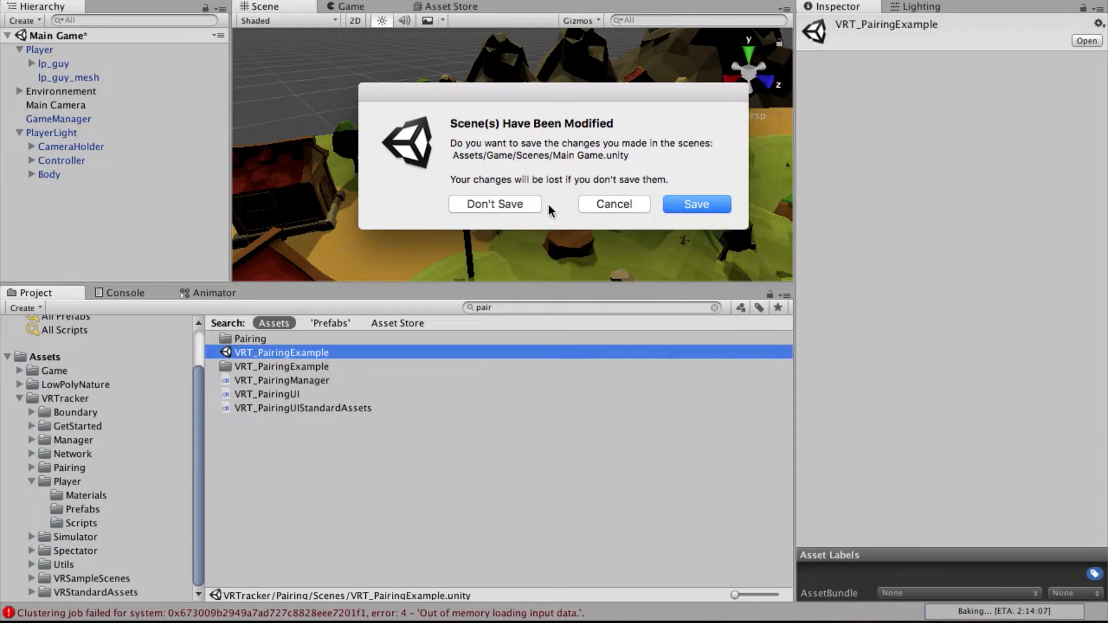
left_click(688, 204)
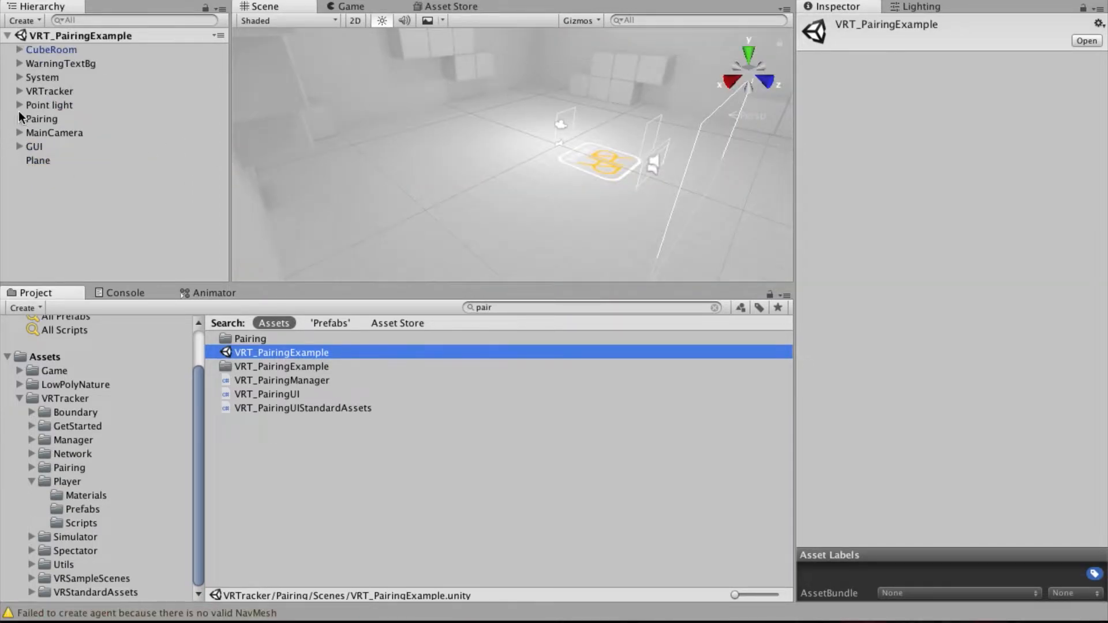
- Expand the VRTracker object and check the tag types of Tag_Head and Tag_Hand
left_click(19, 91)
left_click(63, 118)
left_click(71, 130)
left_click(68, 120)
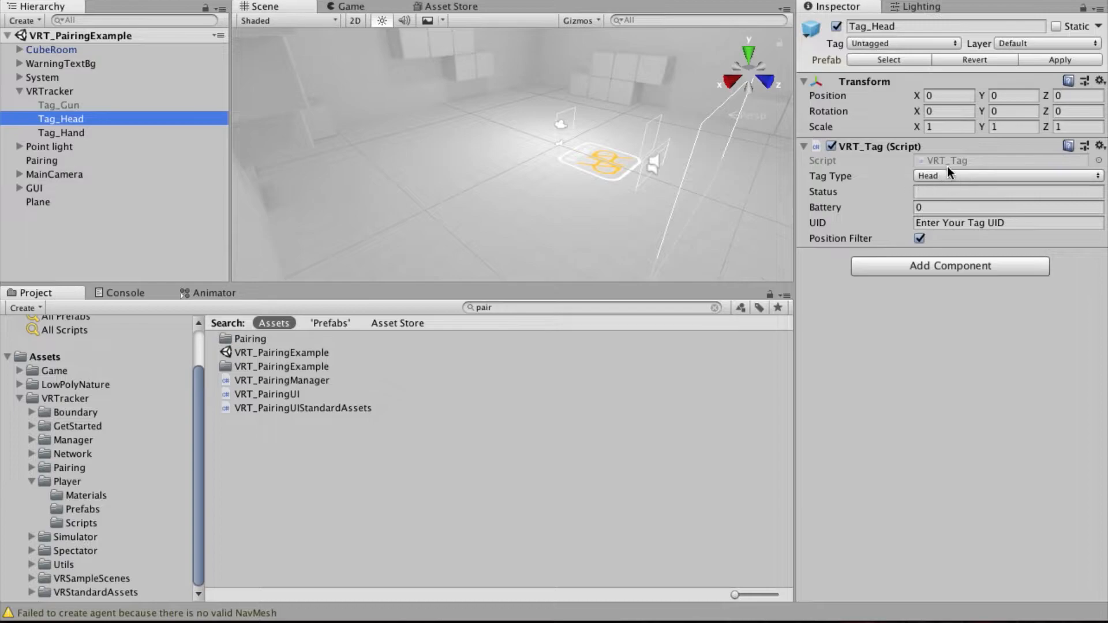
- Search the assets for "main", reopen the Main Game scene, and expand its PlayerLight object
left_click(560, 308)
key("BackSpace")
type("main")
double_click(245, 339)
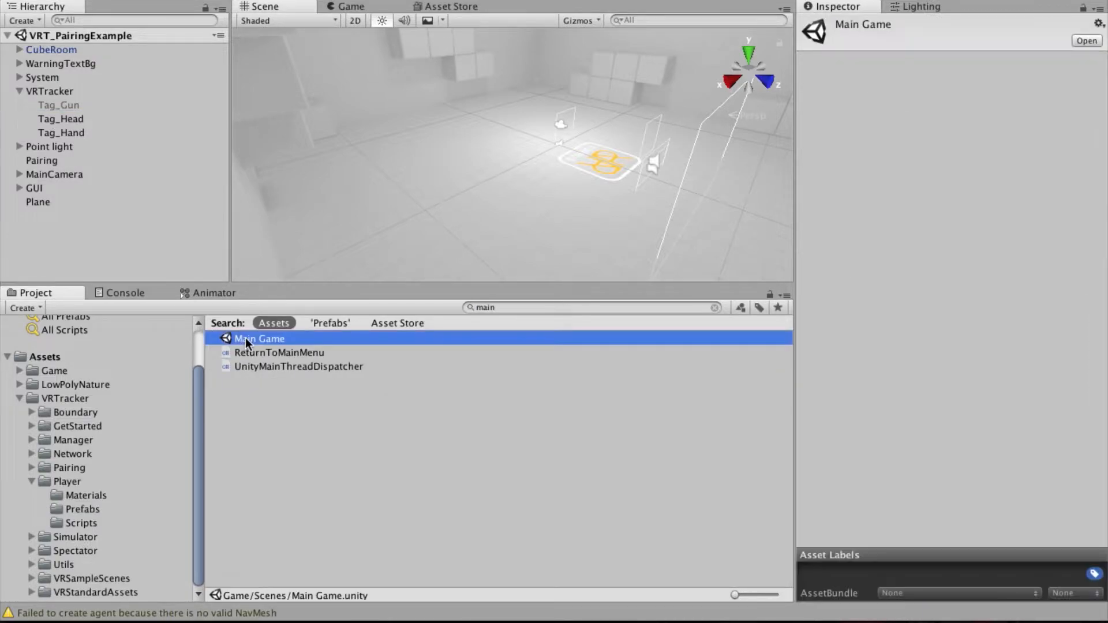
left_click(36, 105)
left_click(20, 105)
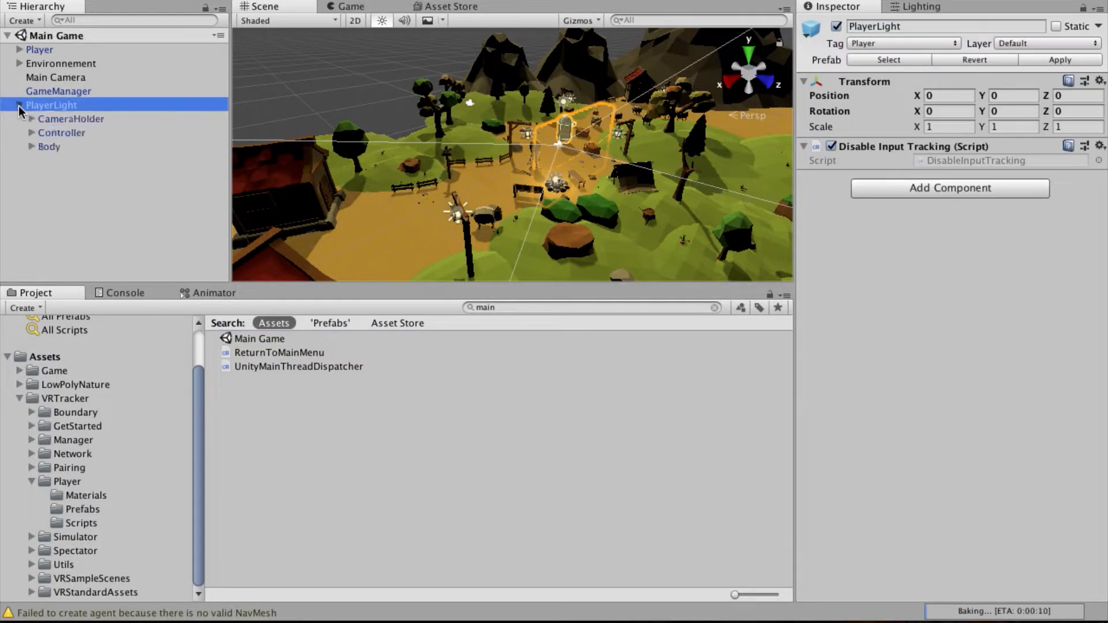
- Review the VRT_Follow Tag settings of CameraHolder and Body, including the tag type options and Body's Follow Position Y
left_click(54, 119)
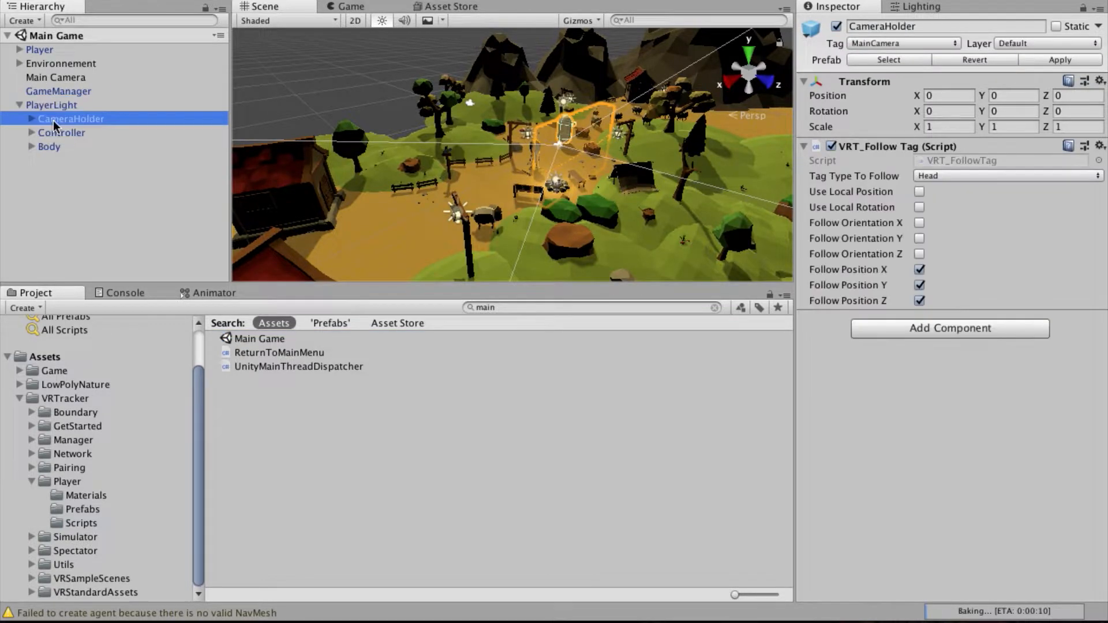
left_click(924, 175)
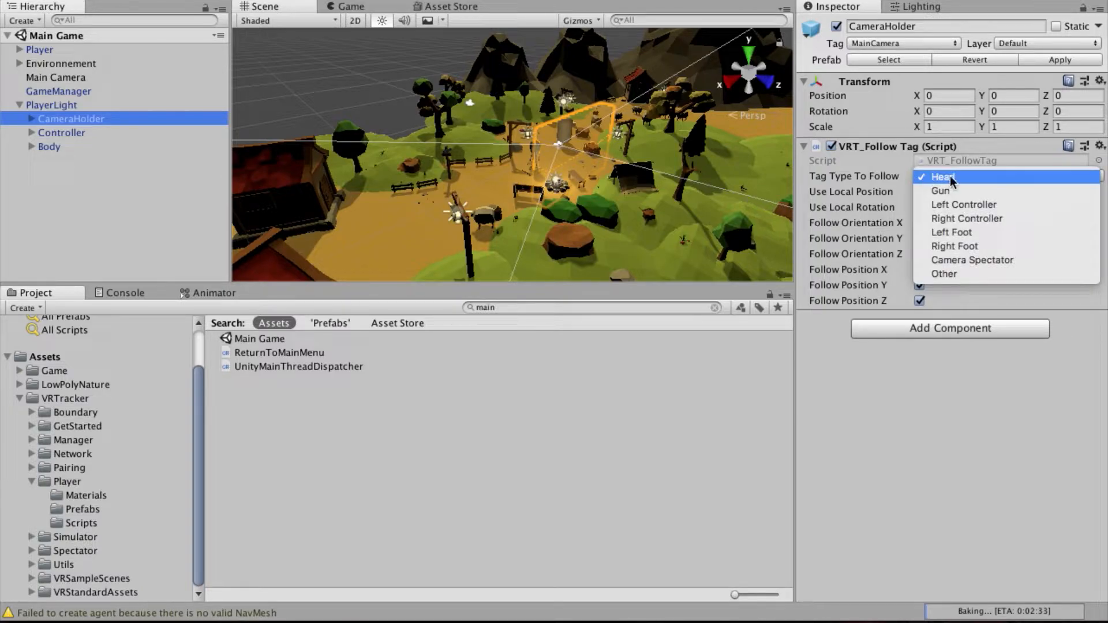
left_click(950, 175)
left_click(919, 299)
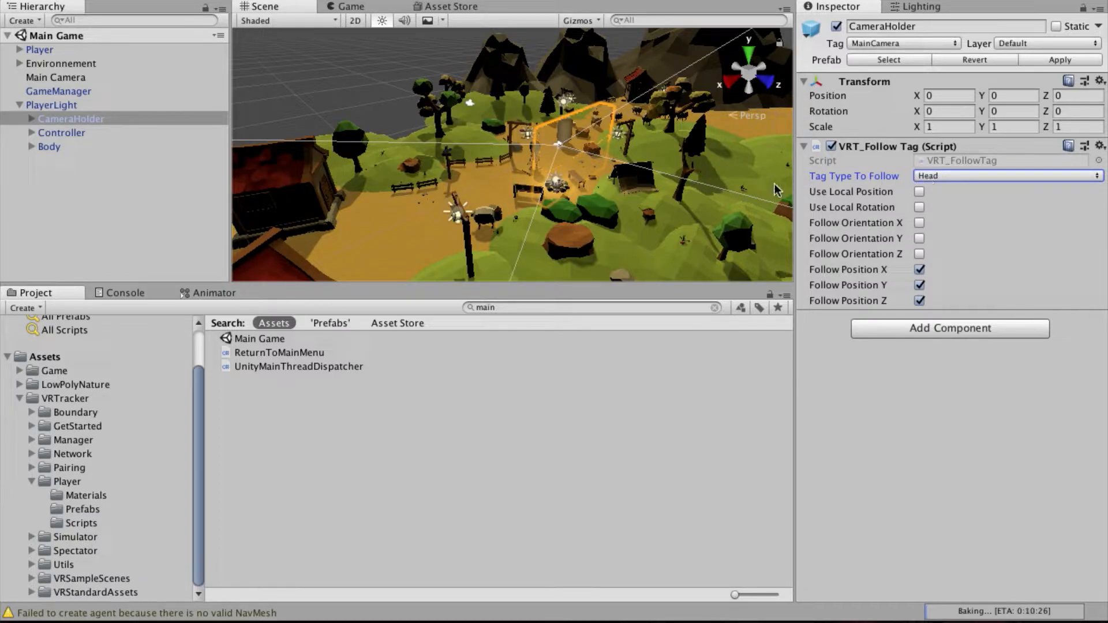
left_click(53, 146)
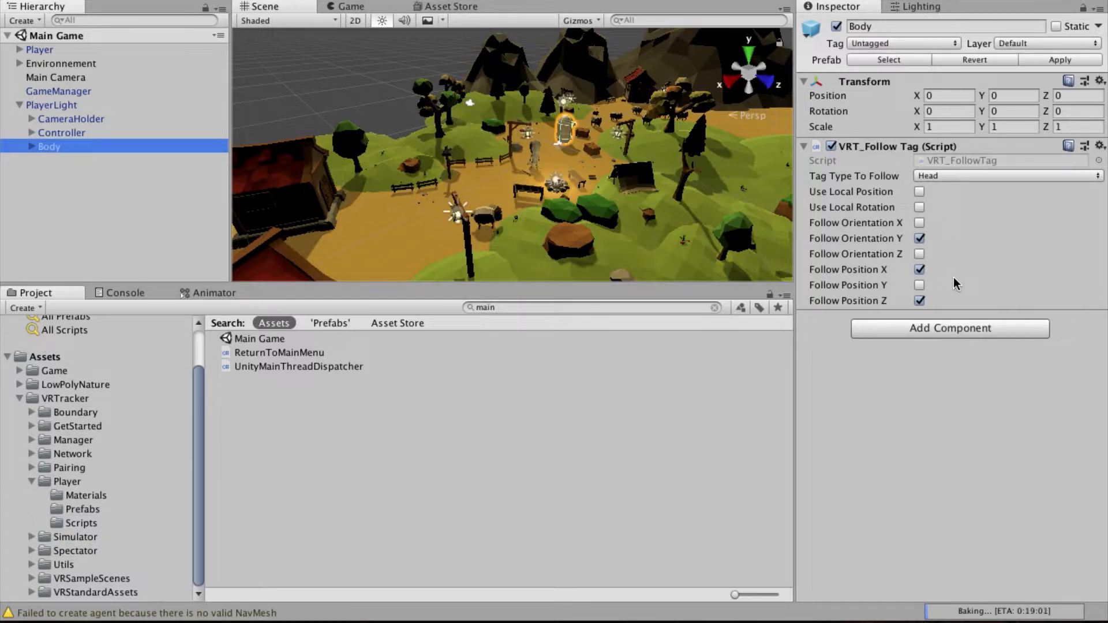
left_click(922, 286)
left_click(923, 287)
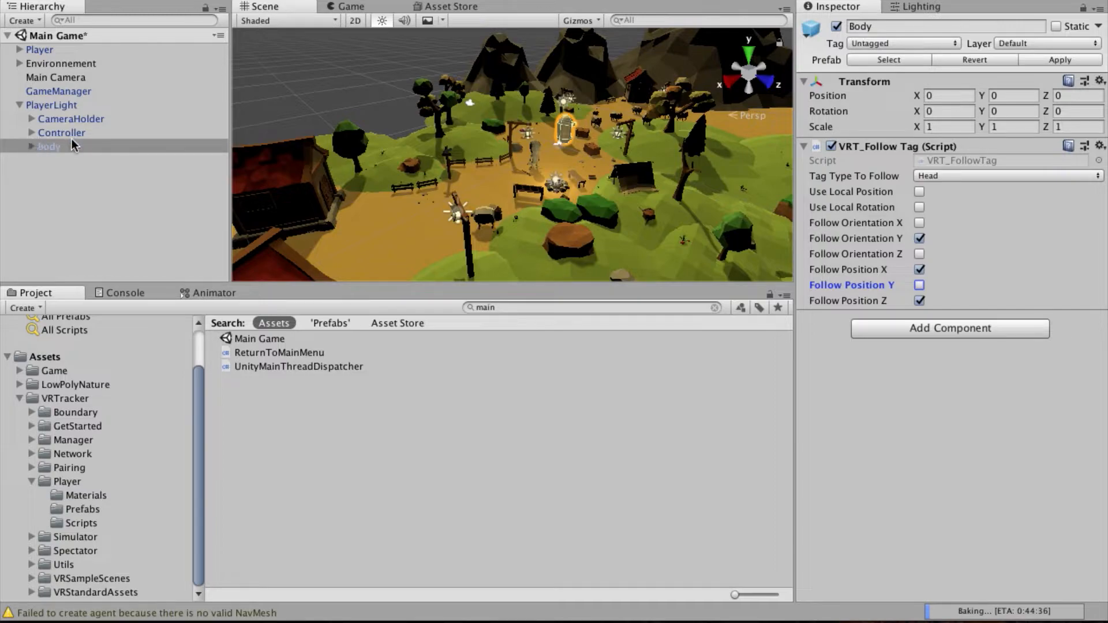
- Expand the Body object and inspect its Capsule and Cube children in the scene
left_click(32, 146)
left_click(67, 161)
left_click(64, 173)
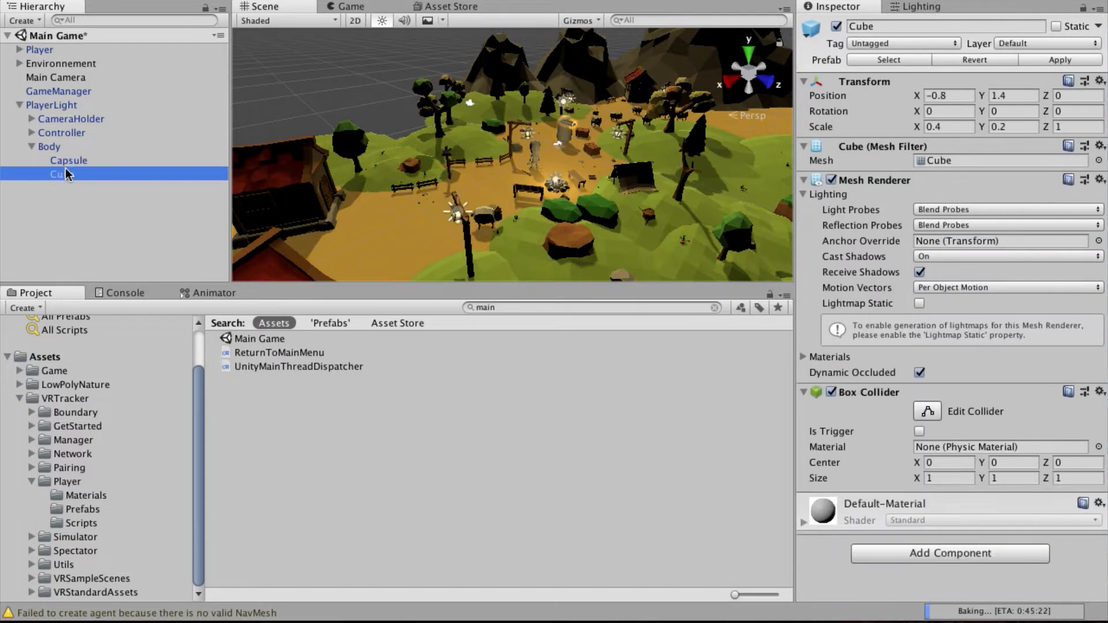
scroll(613, 103, "up", 5)
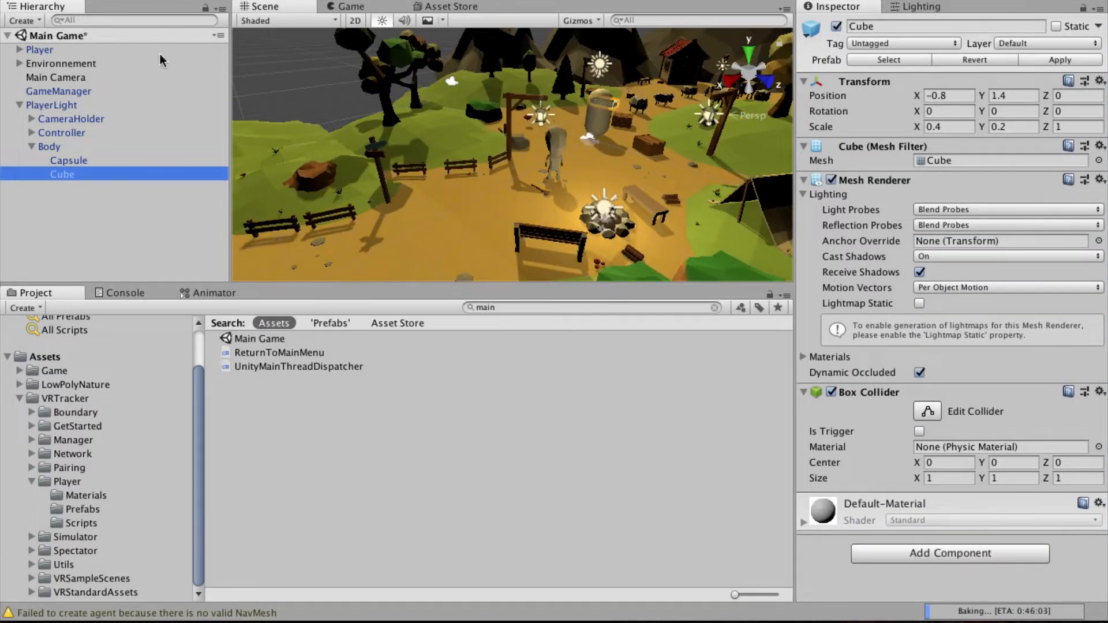
- Expand the original Player object and examine its lp_guy and lp_guy_mesh children and its attached components
left_click(19, 49)
left_click(46, 64)
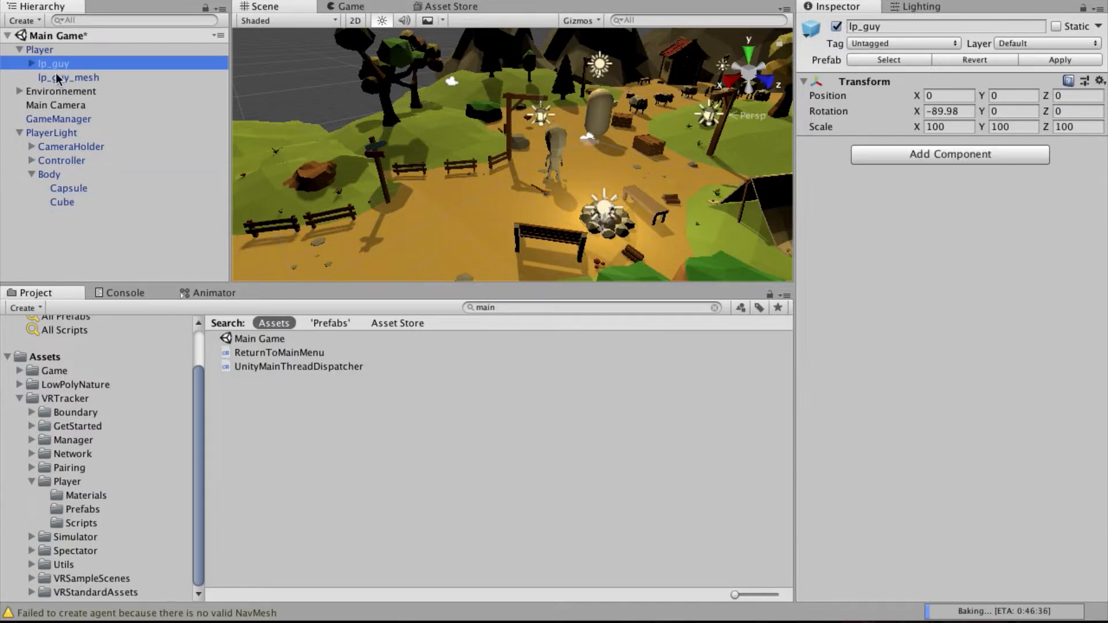
left_click(66, 85, "shift")
left_click(64, 73)
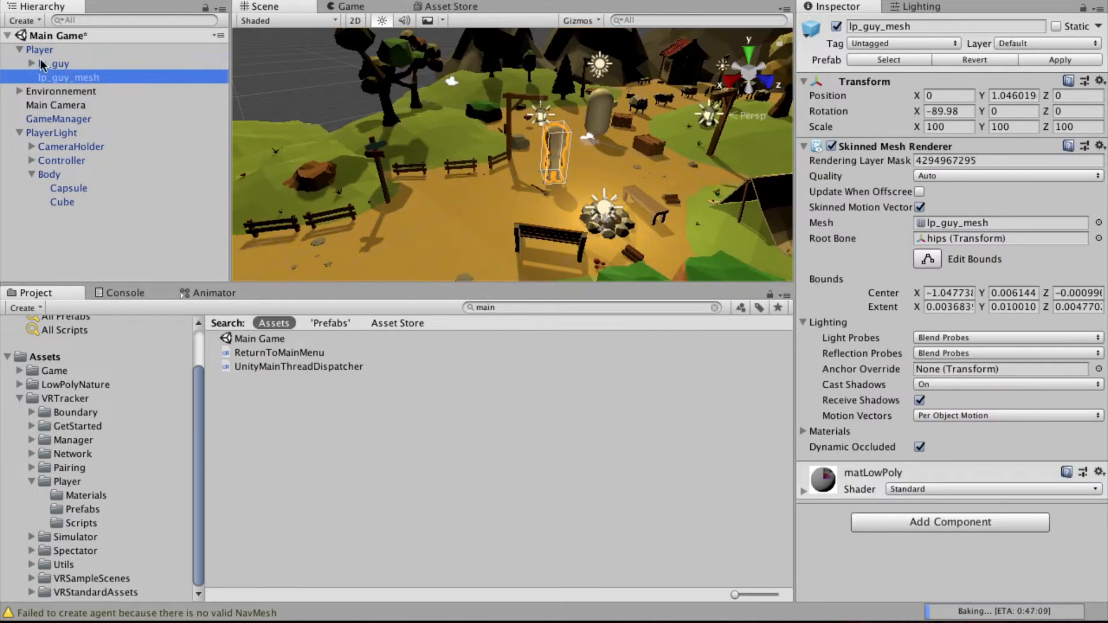
left_click(38, 51)
scroll(877, 371, "down", 5)
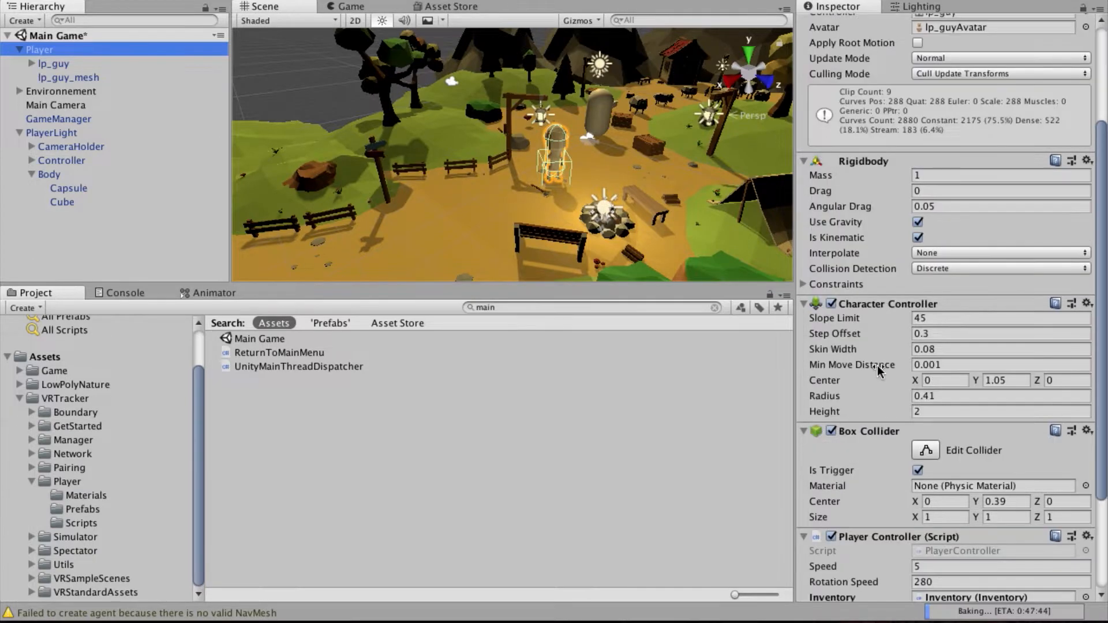
scroll(878, 371, "down", 1)
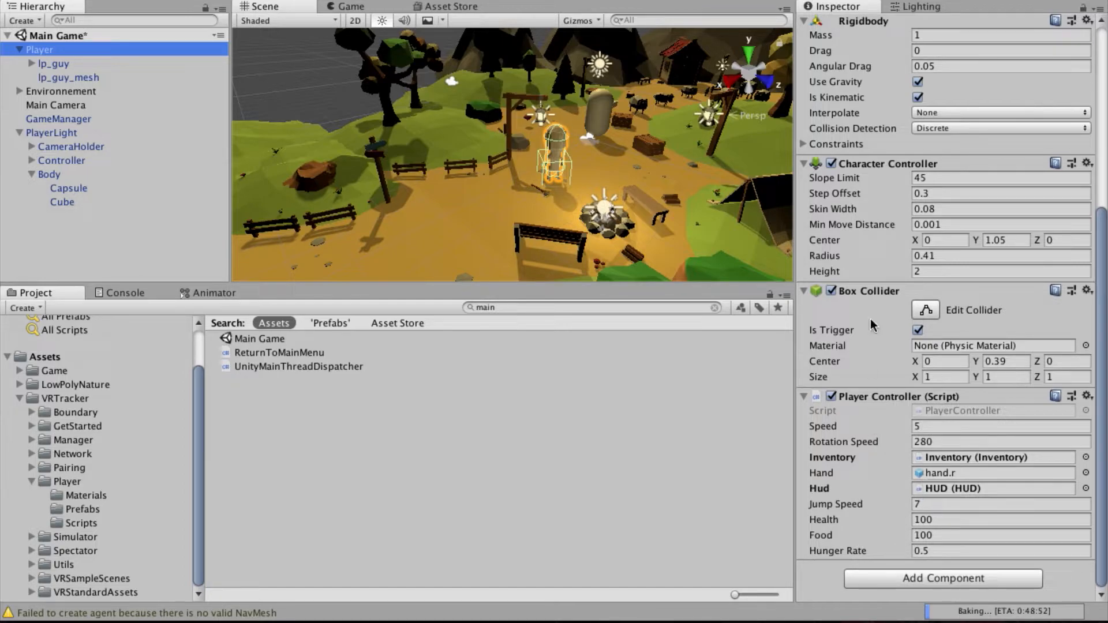
scroll(873, 324, "up", 1)
scroll(874, 324, "up", 8)
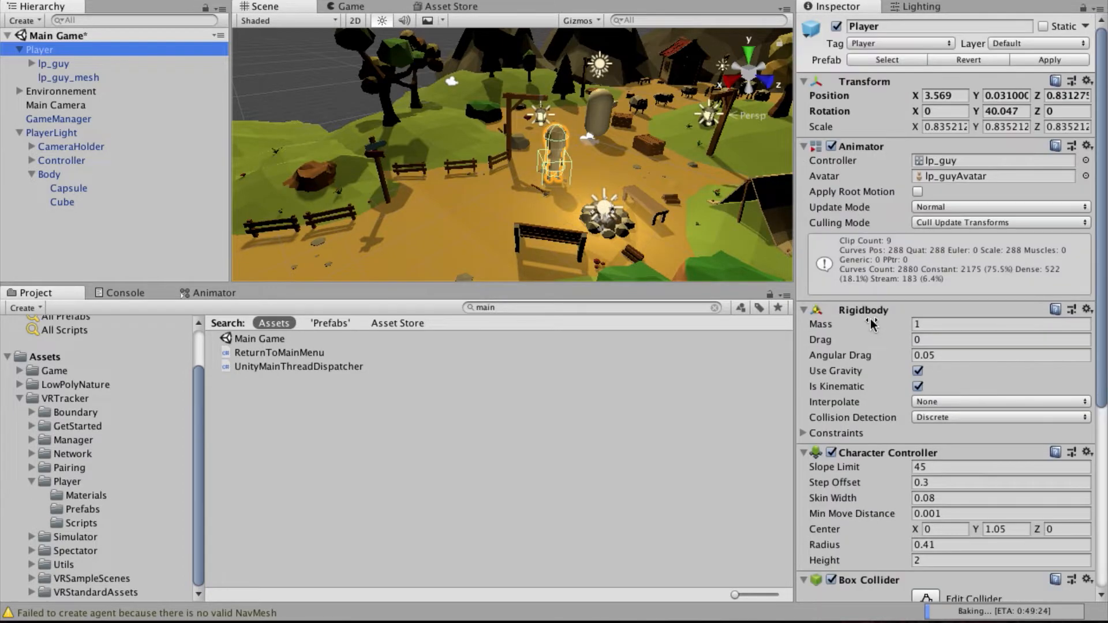
- Move lp_guy and lp_guy_mesh from Player into PlayerLight's Body object, accepting the broken prefab instance
left_click(53, 65)
left_click(57, 78, "shift")
left_click_drag(58, 77, 51, 175)
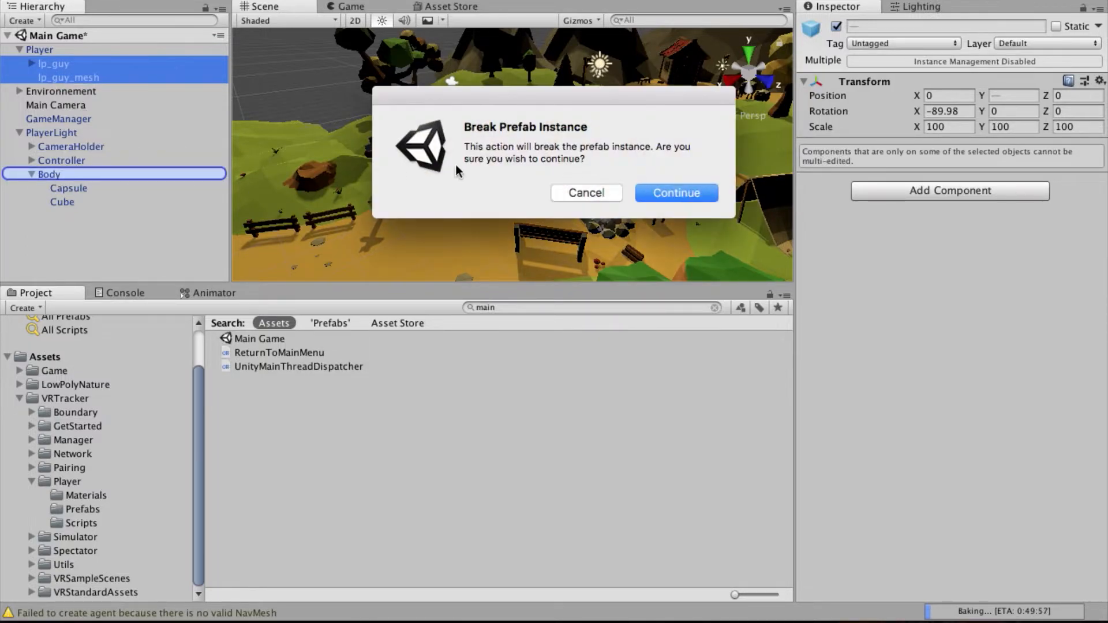
left_click(677, 192)
- Delete the Capsule and Cube from Body, accepting the broken prefab instance, and select lp_guy
left_click(75, 174)
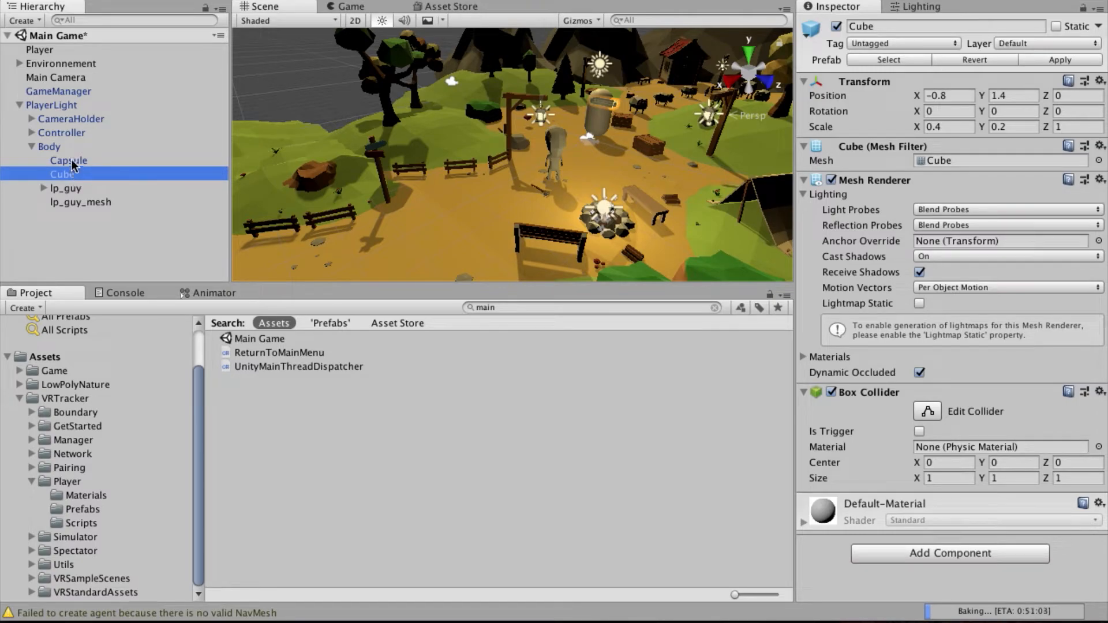
left_click(74, 165, "shift")
key("Delete")
left_click(672, 193)
left_click(58, 161)
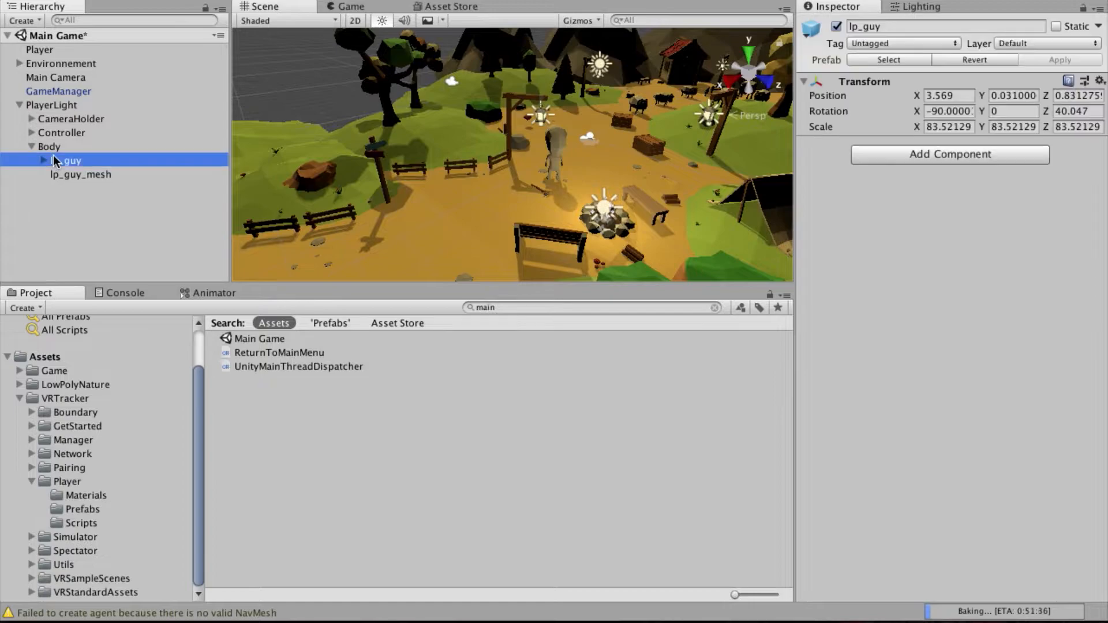
- Try rotating Body about its X axis to 19.63 to see where the character model pivots
left_click(963, 97)
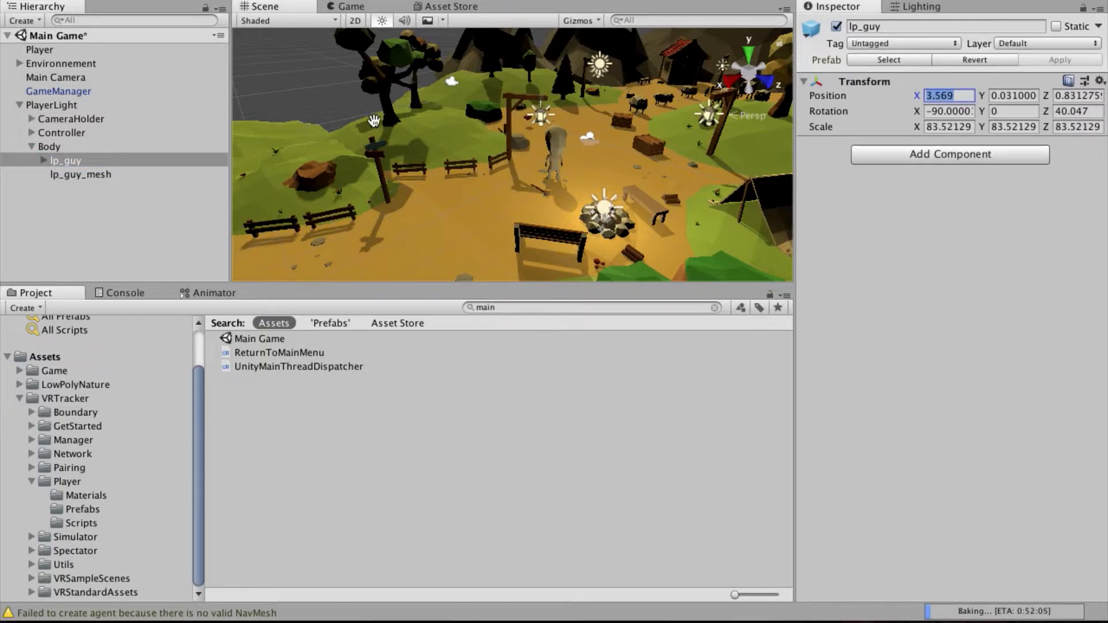
left_click(53, 149)
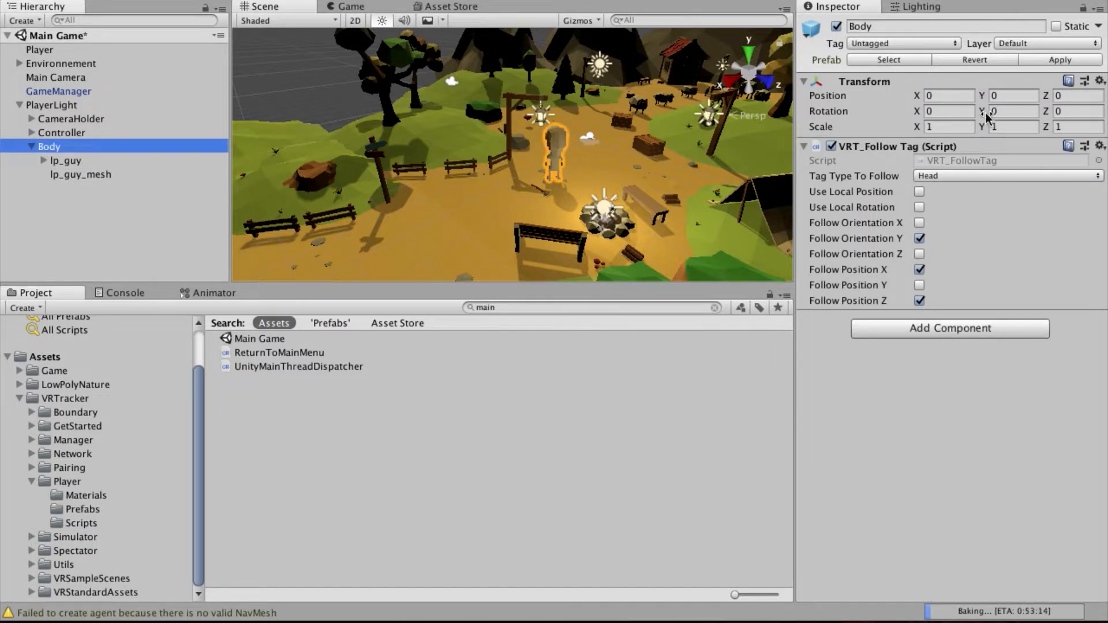
left_click_drag(987, 116, 1033, 104)
left_click(920, 115)
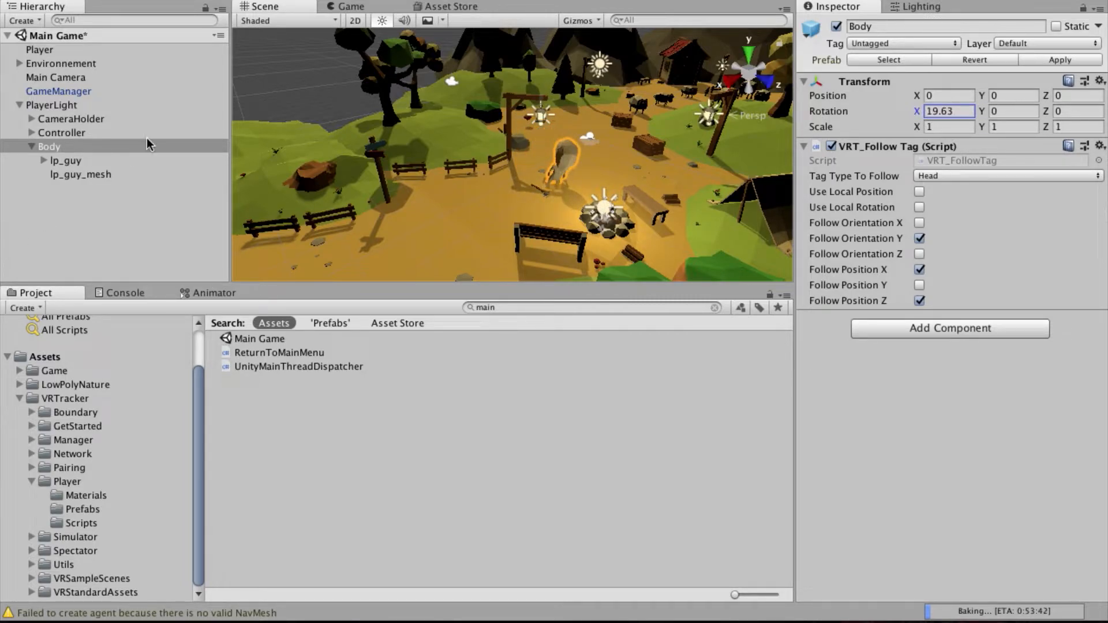
- Set lp_guy's position to 0 on X, Y and Z so it is centred on Body
left_click(99, 160)
left_click(939, 97)
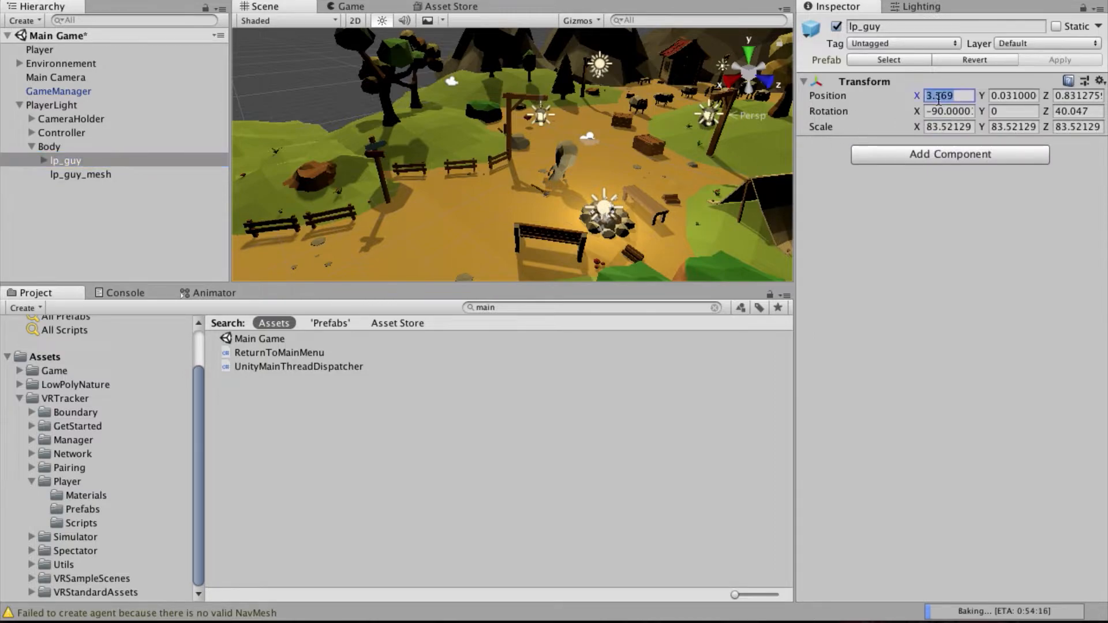
type("0")
left_click(1021, 94)
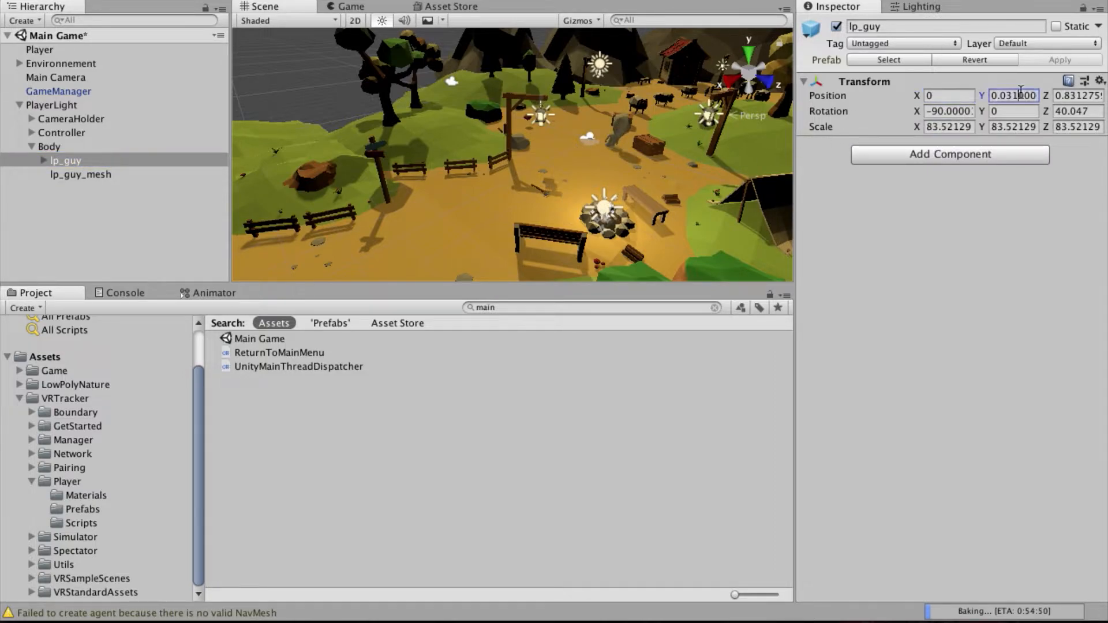
type("0")
key("Tab")
type("0")
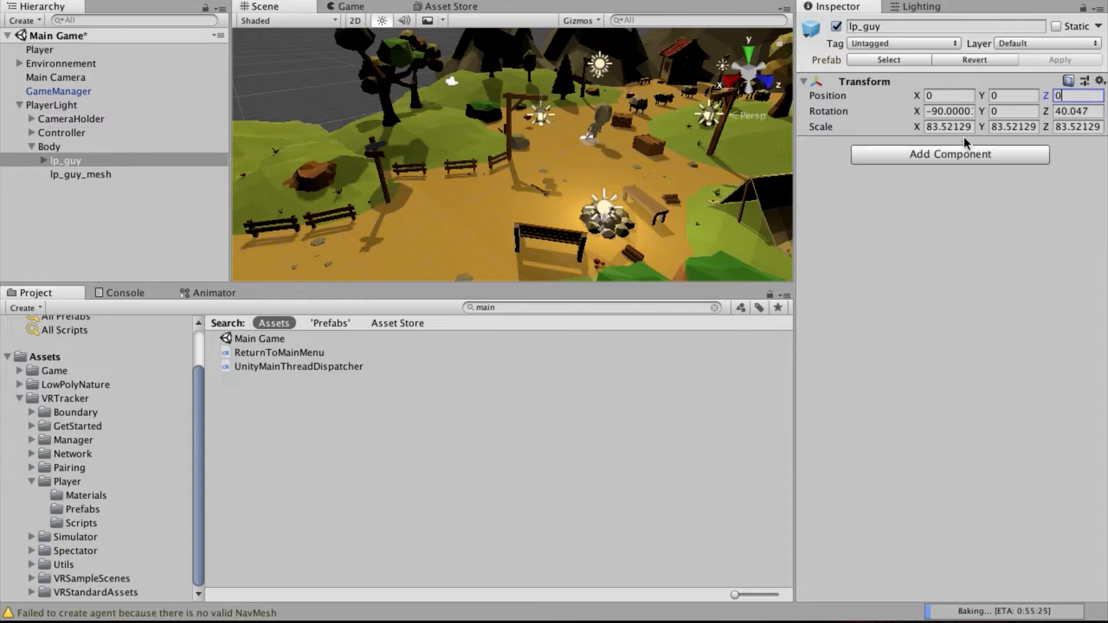
left_click(1073, 112)
- Set lp_guy_mesh's position to 0 on X, Y and Z to match lp_guy
left_click(119, 175)
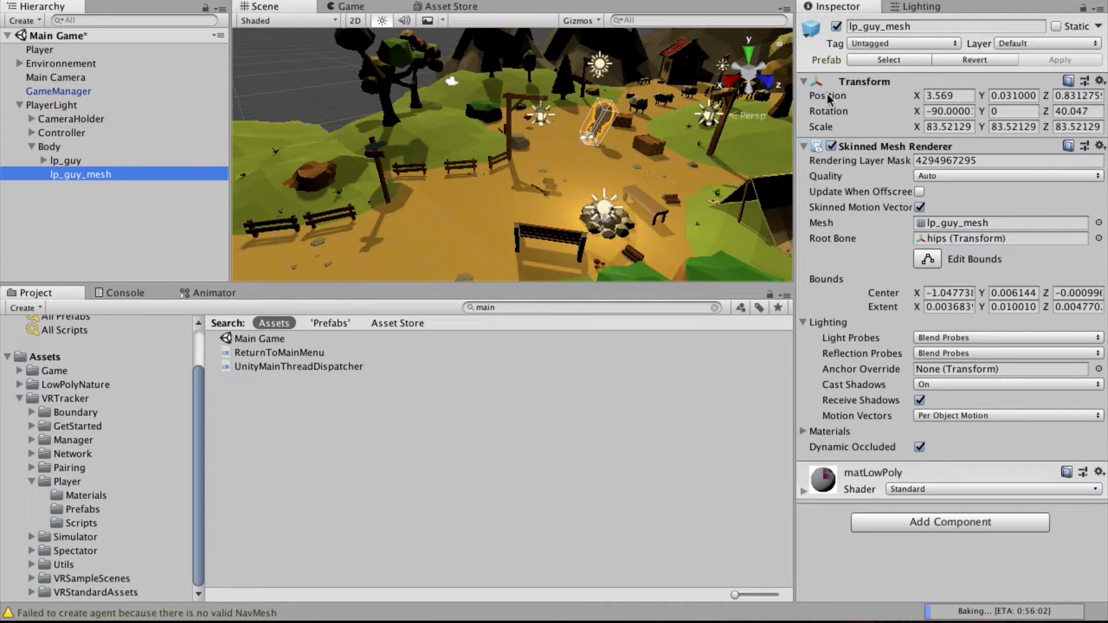
left_click(964, 97)
type("0")
key("Tab")
type("0")
key("Tab")
type("0")
- Test Body with an X rotation of 90, and reset its X rotation to 0
left_click(52, 147)
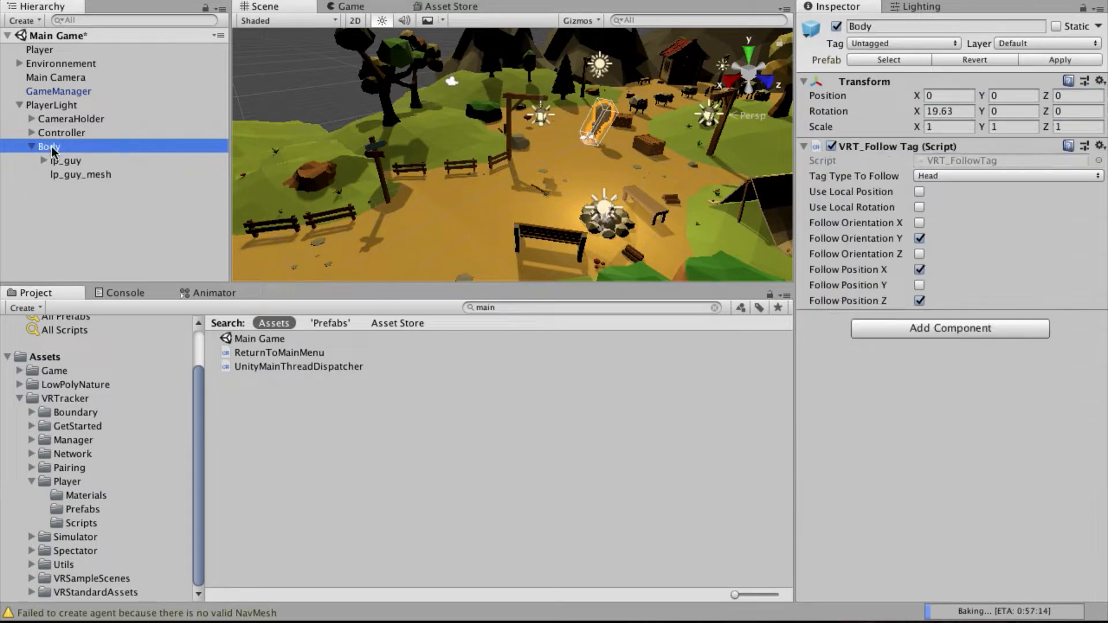
left_click(950, 112)
type("90")
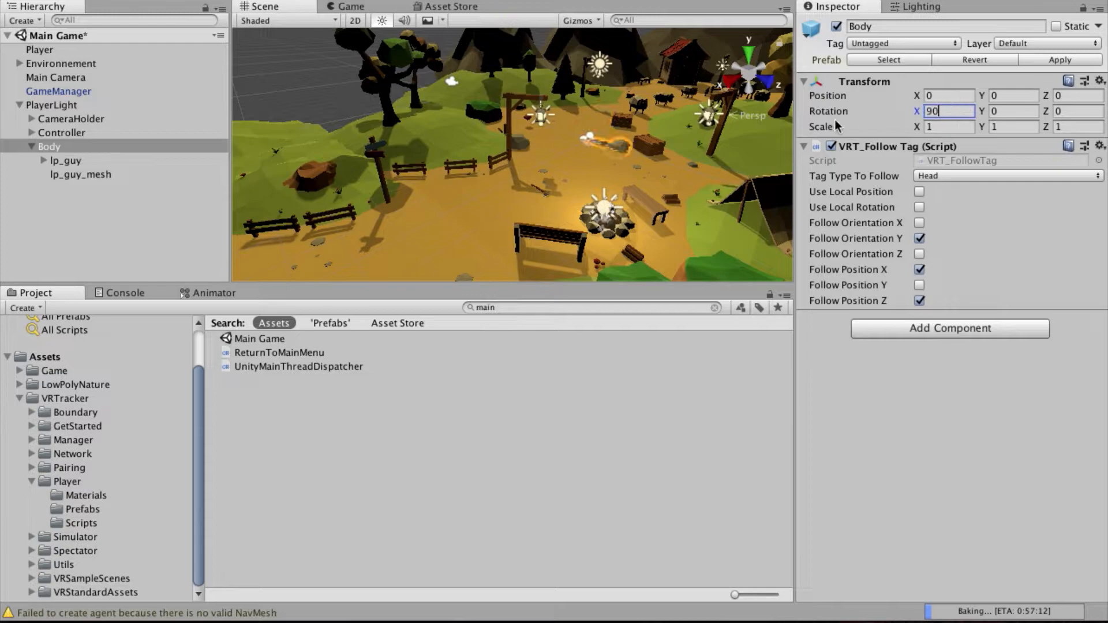
key("BackSpace")
key("BackSpace")
type("0")
key("Return")
left_click(880, 149)
left_click(880, 150)
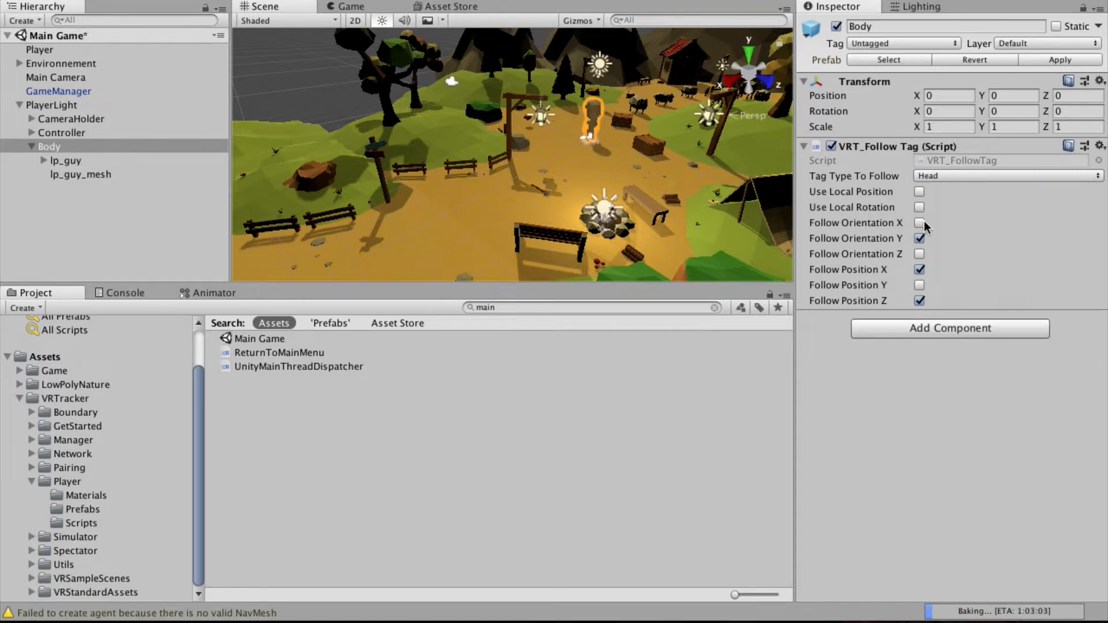
- Collapse Body and set the Controller's Tag Type To Follow to Right Controller
left_click(32, 147)
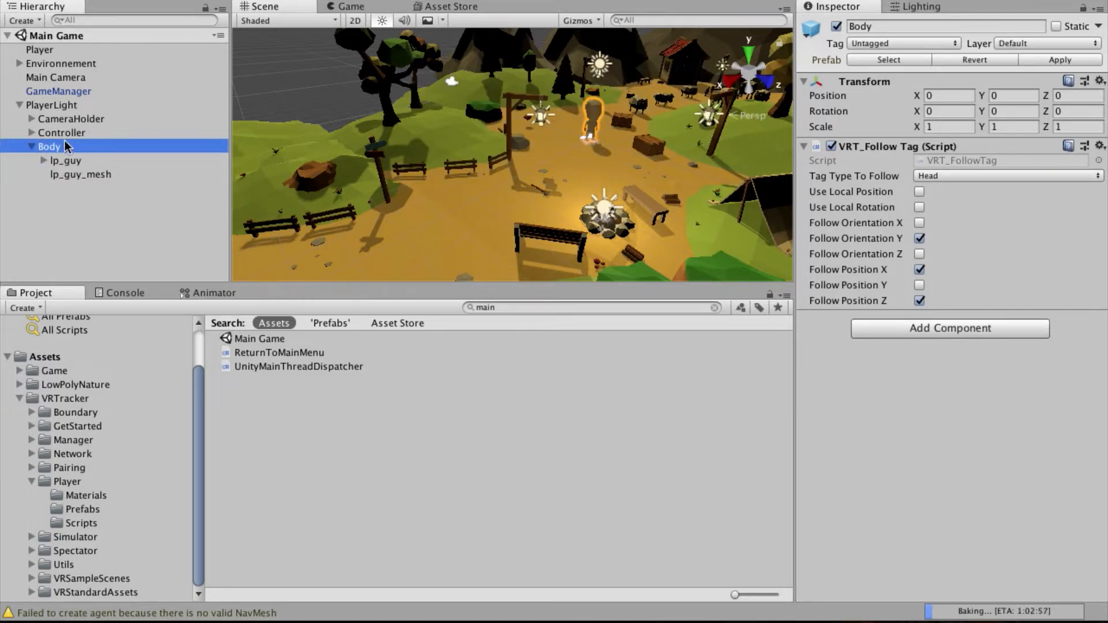
left_click(32, 147)
left_click(53, 134)
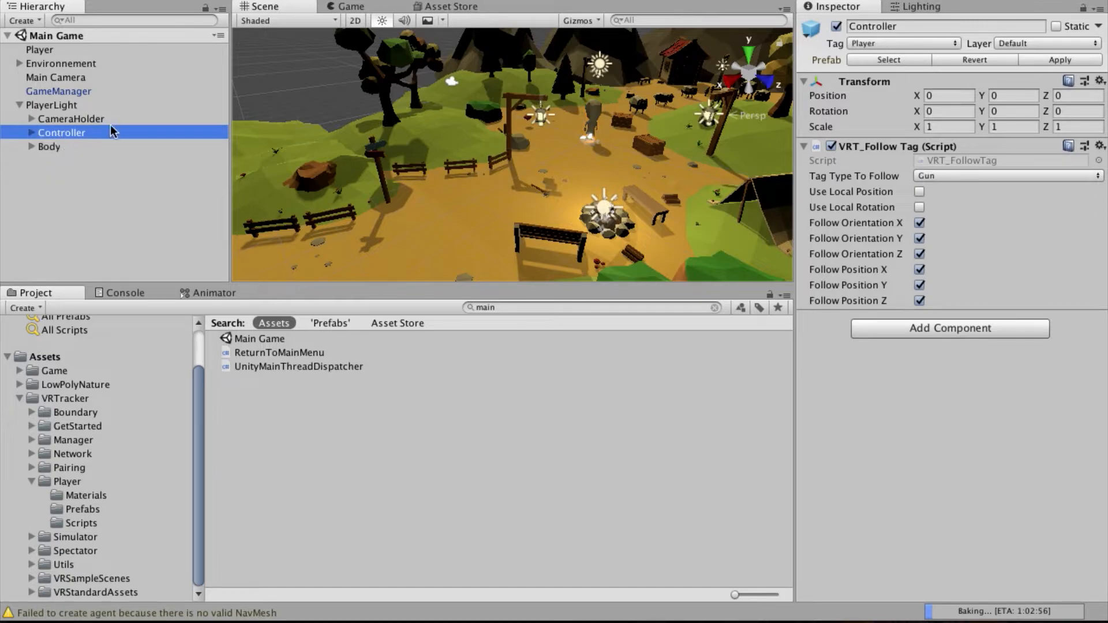
left_click(938, 176)
left_click(946, 202)
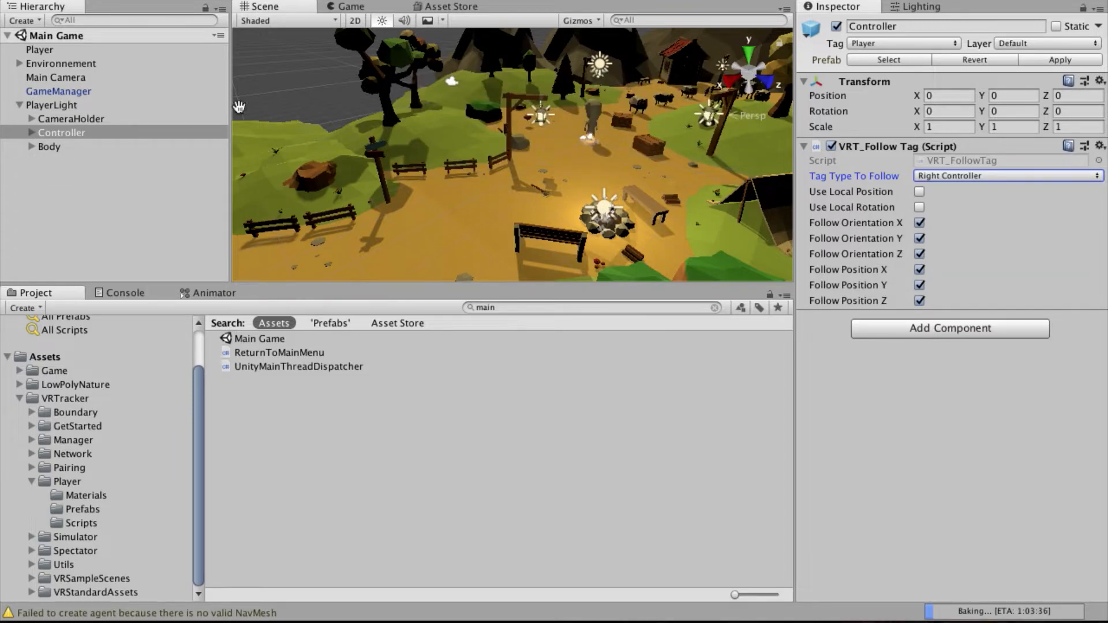
- Examine CameraHolder's follow settings and expand its hierarchy through EyeTagOffset, CameraRotationOffset and Camera down to the fader
left_click(65, 118)
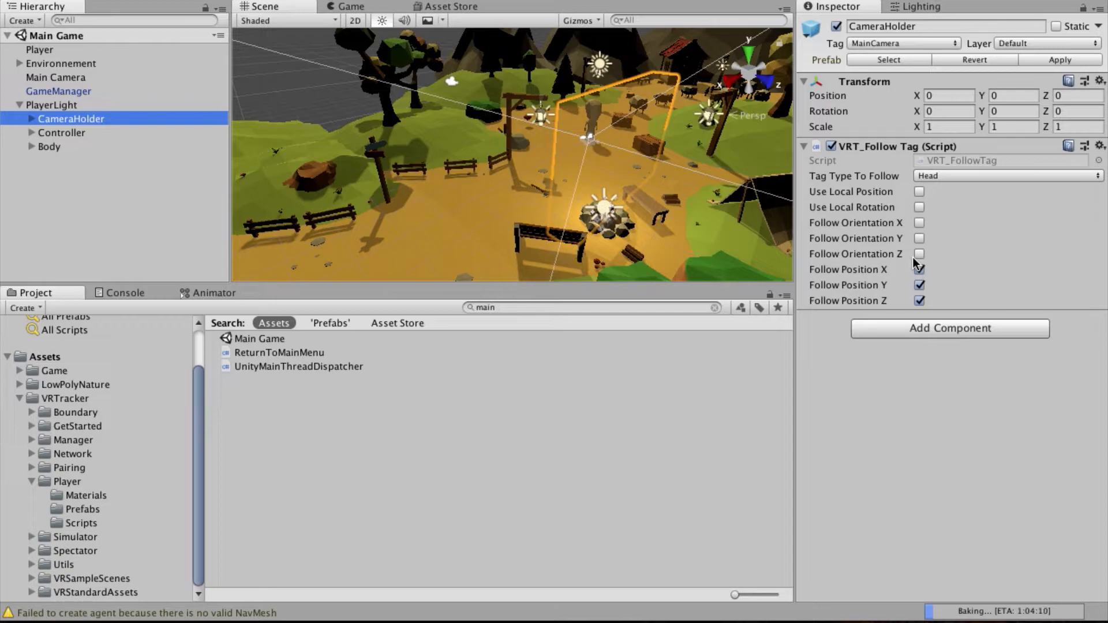
key("Right")
key("Down")
key("Up")
key("Down")
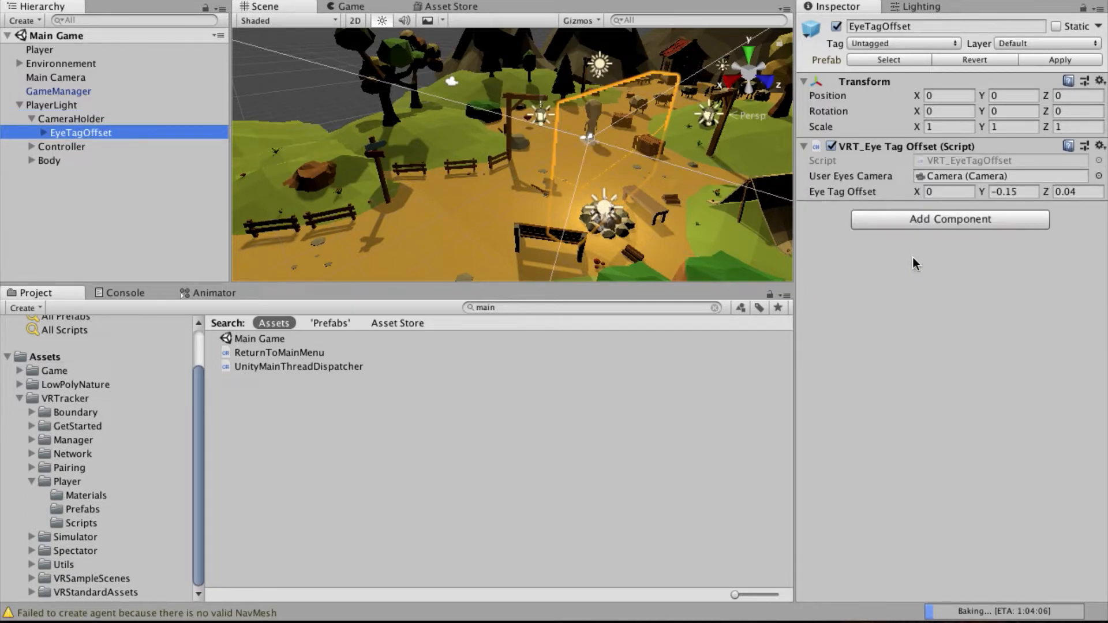
key("Right")
key("Down")
key("Right")
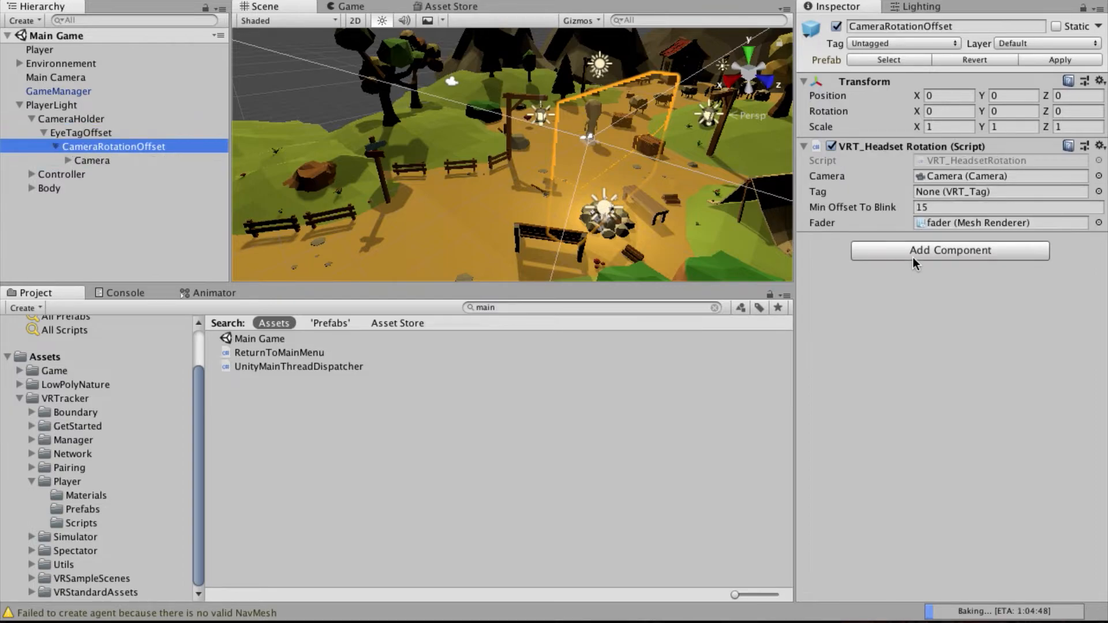
key("Down")
key("Down")
key("Up")
key("Right")
key("Down")
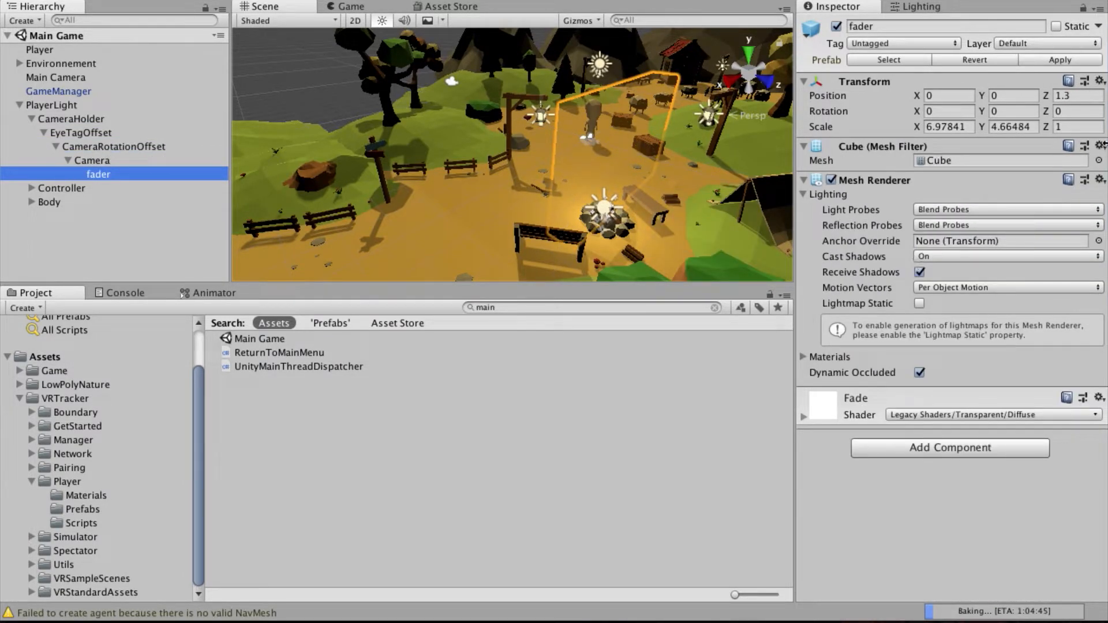
left_click(60, 119)
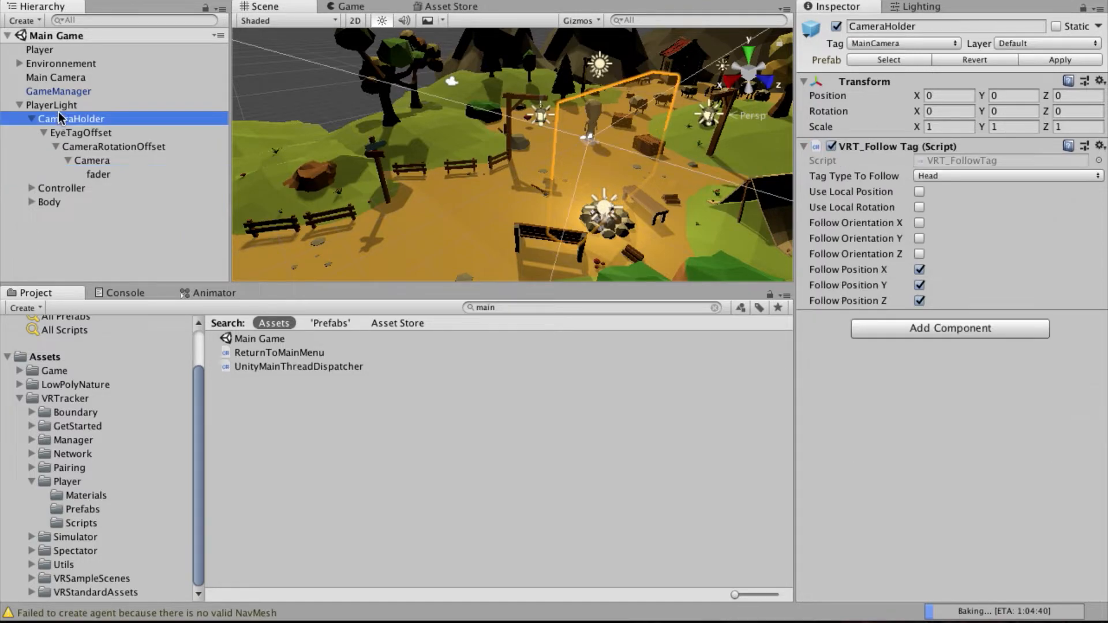
- Try scaling the fader to 1 on X and Y, undo both changes, and select its parent Camera
left_click(87, 174)
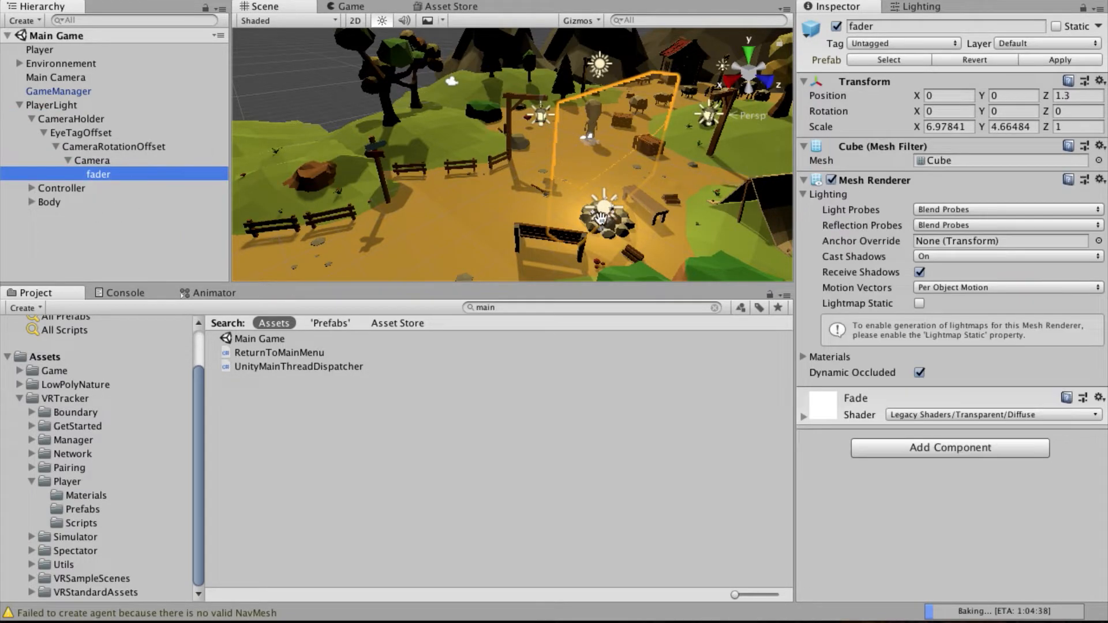
left_click(951, 126)
double_click(951, 126)
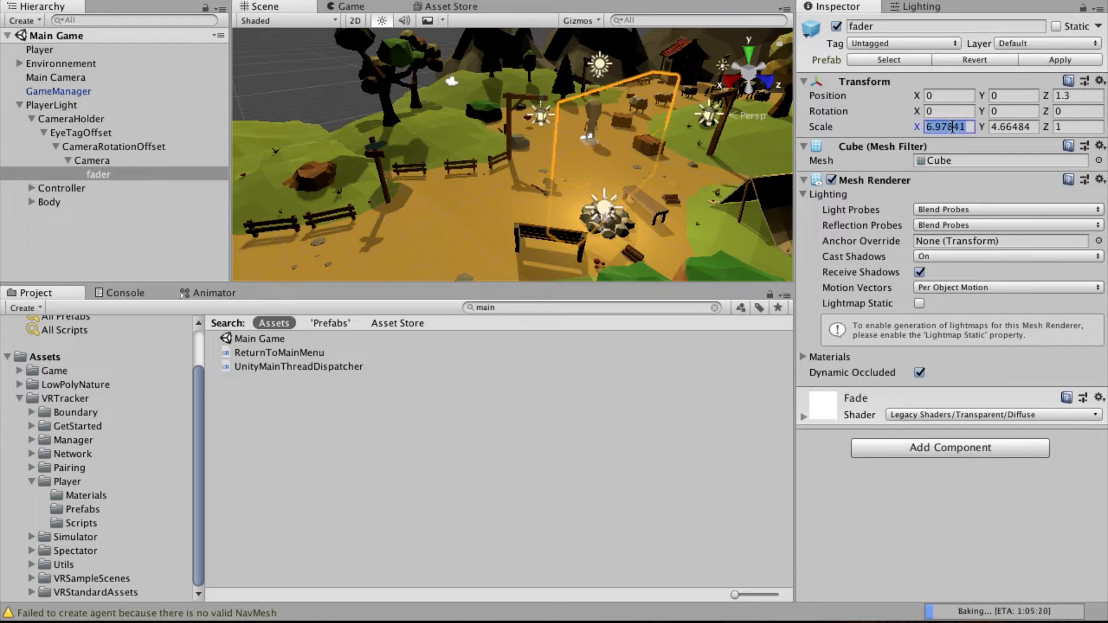
type("1")
key("Tab")
type("1")
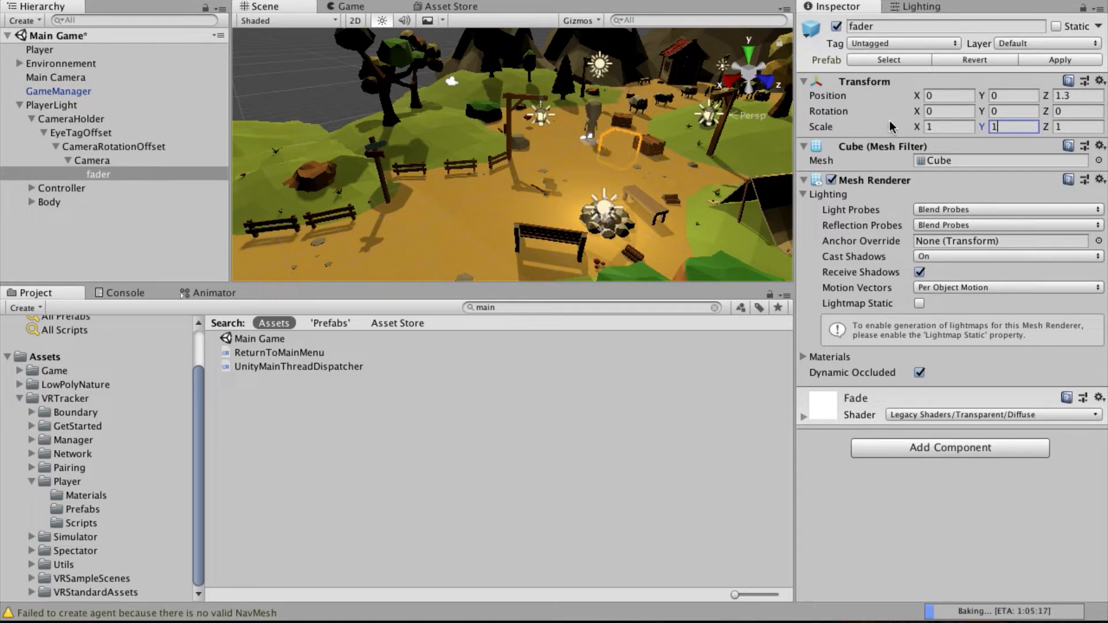
key("ctrl+z")
key("ctrl+z")
left_click(97, 162)
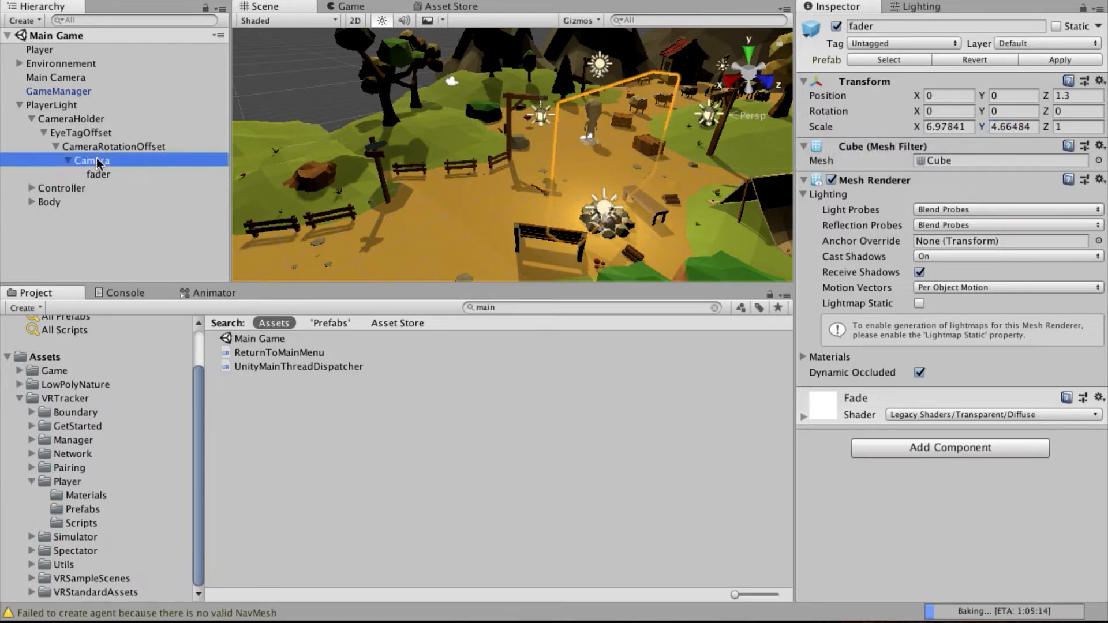